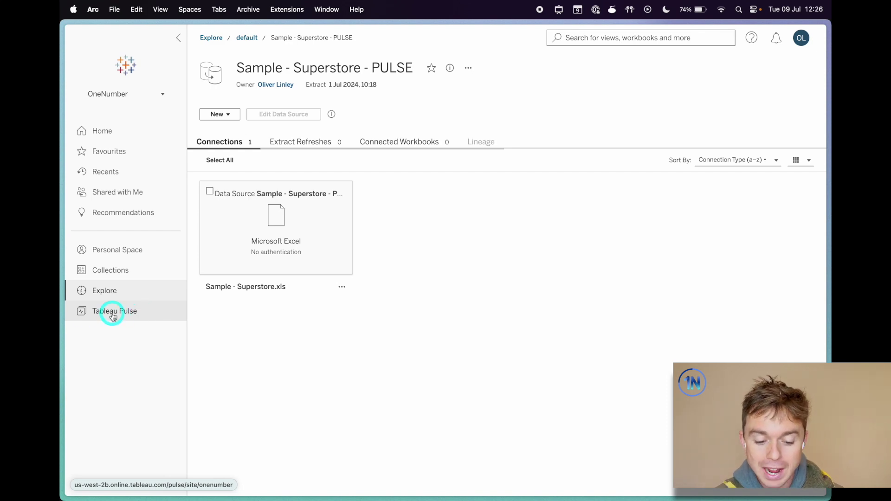
# Open Tableau Pulse in a new browser tab from the Sample - Superstore - PULSE data source page
pyautogui.click(130, 311)
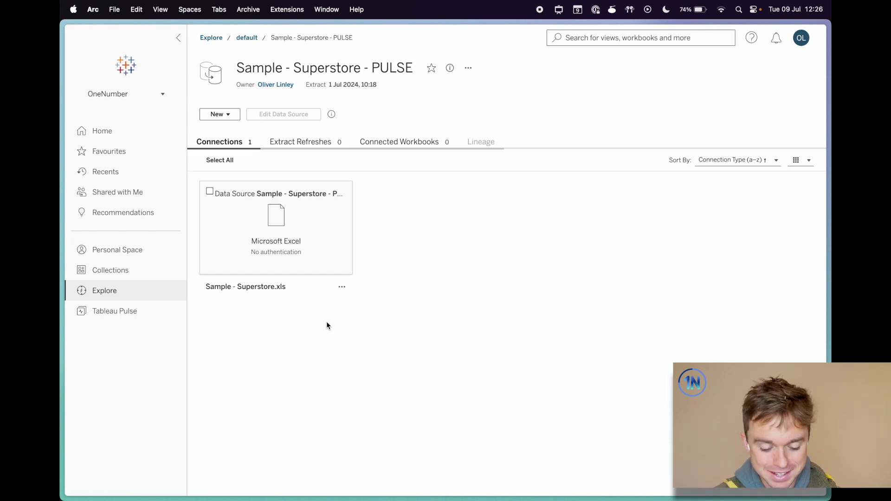
pyautogui.press('super+s')
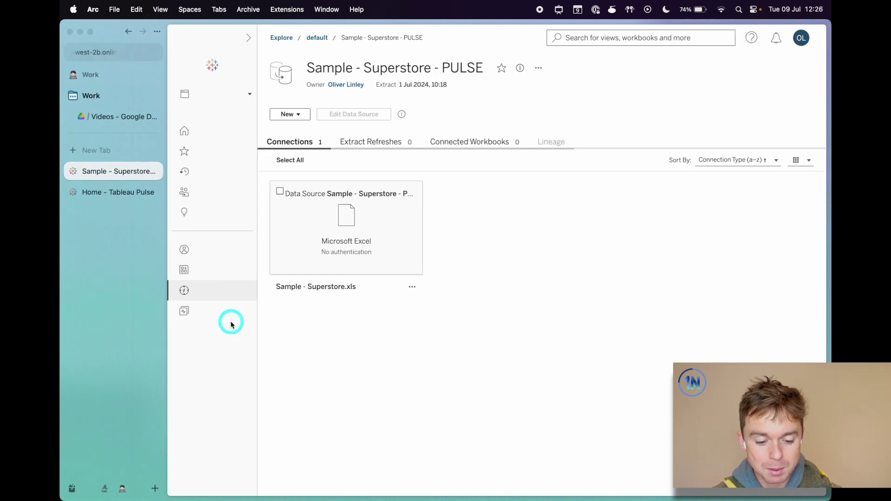
# Switch to the Home - Tableau Pulse tab and hide the browser's tab list
pyautogui.click(111, 191)
pyautogui.press('super+s')
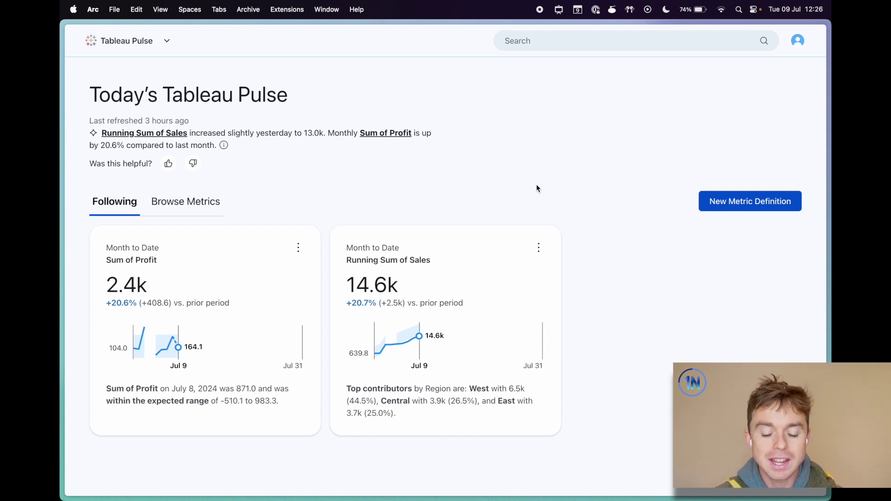
pyautogui.click(306, 171)
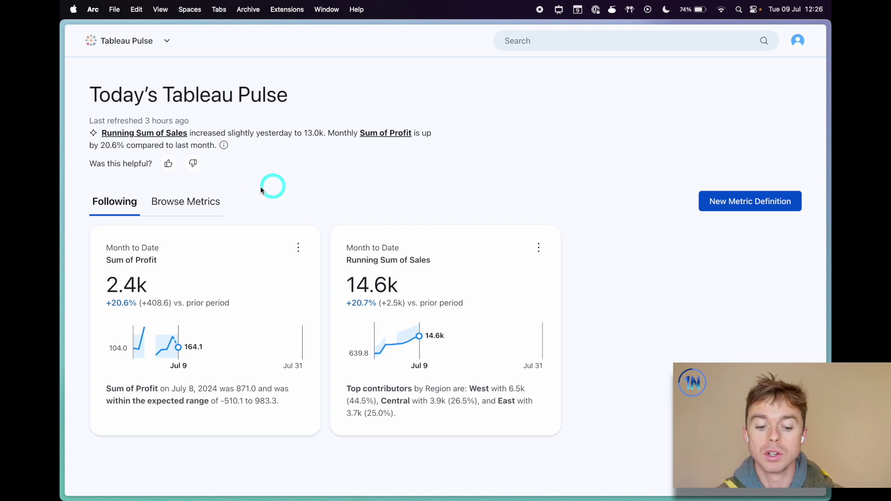
# Browse all metric definitions, check Running Sum of Sales actions, then return to Following
pyautogui.click(185, 200)
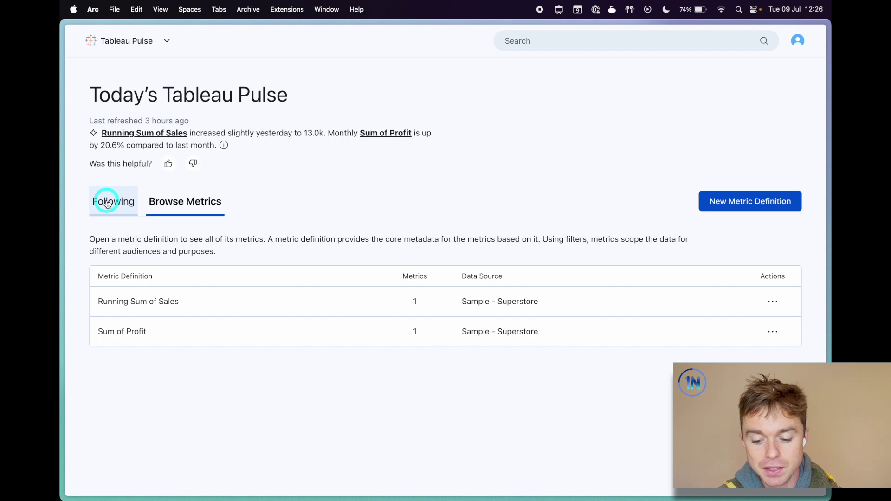
pyautogui.click(772, 303)
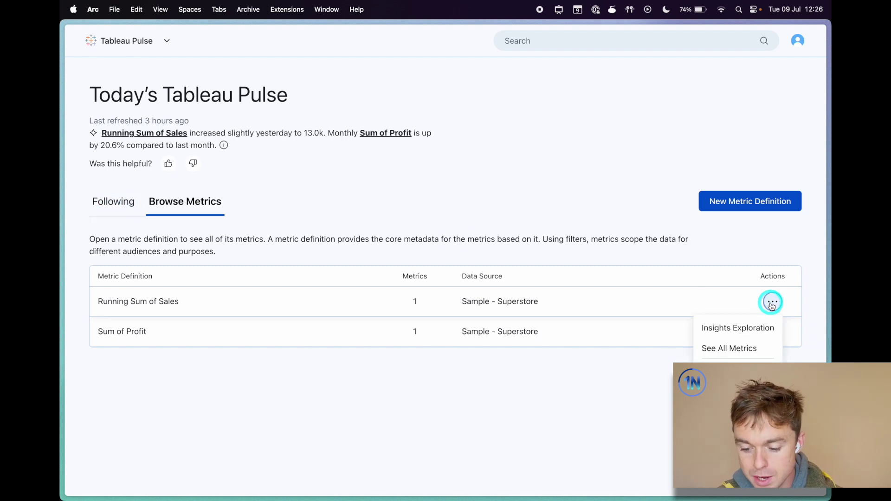
pyautogui.click(772, 304)
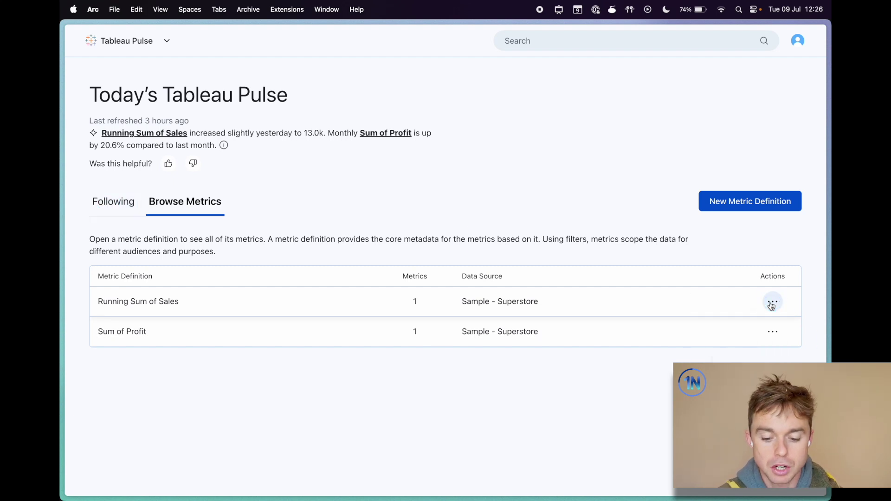
pyautogui.click(179, 213)
pyautogui.click(106, 204)
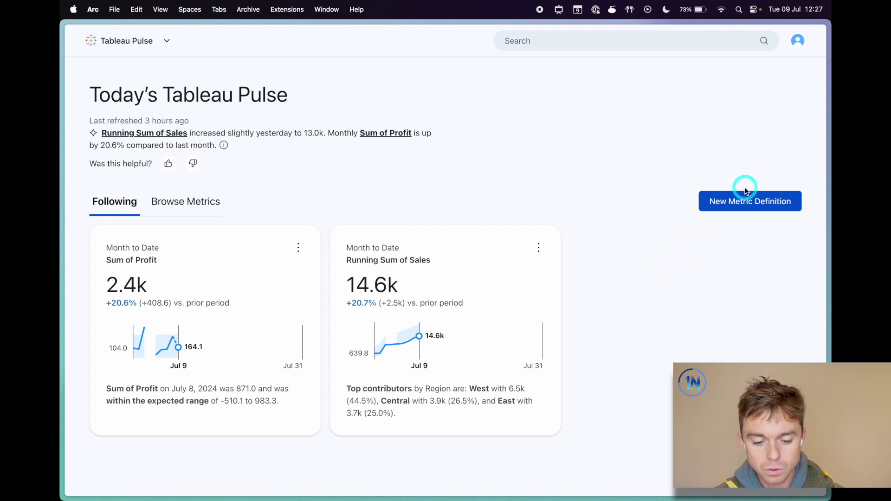
# Unfollow the Sum of Profit and Running Sum of Sales metrics
pyautogui.click(298, 247)
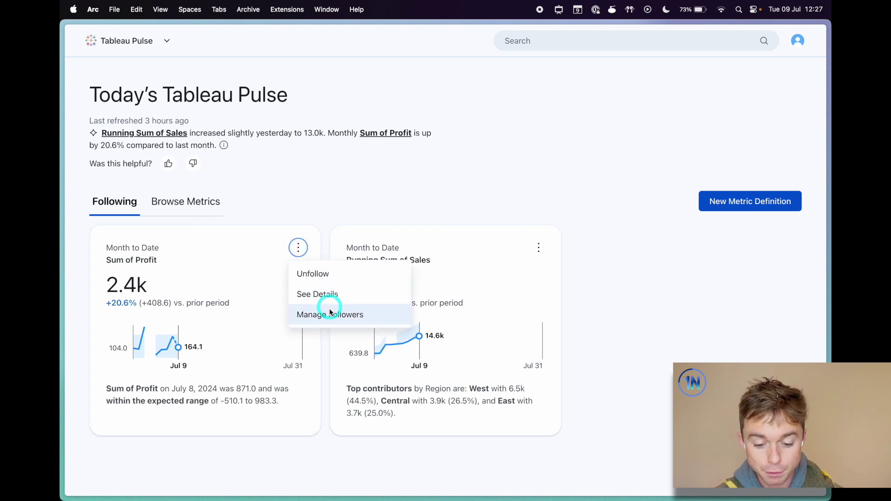
pyautogui.click(325, 280)
pyautogui.click(299, 203)
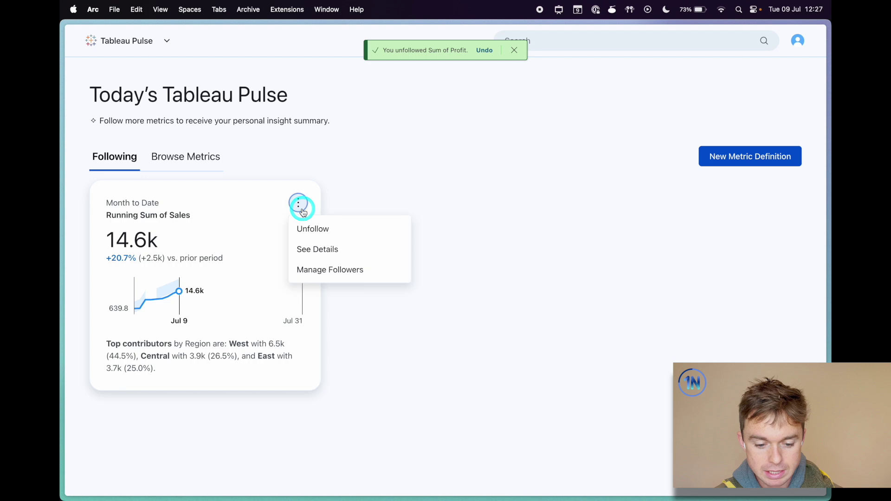
pyautogui.click(324, 232)
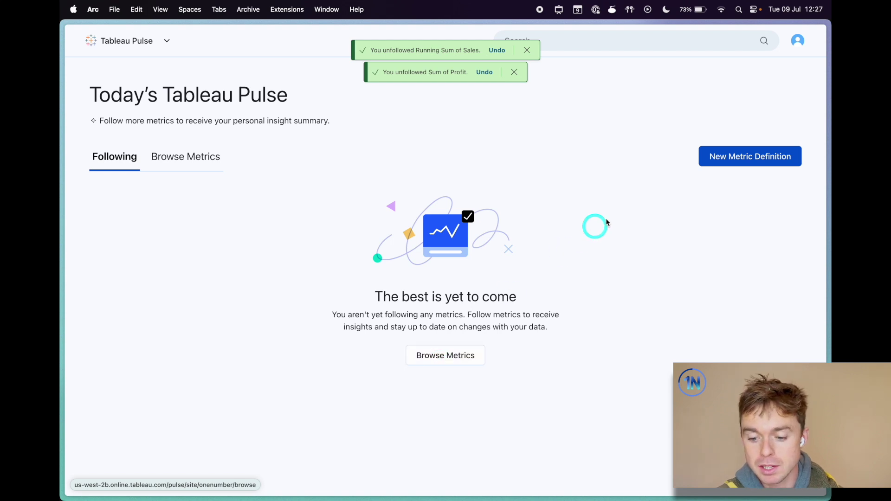
# Start a new metric definition using the Sample - Superstore - PULSE data source
pyautogui.click(742, 155)
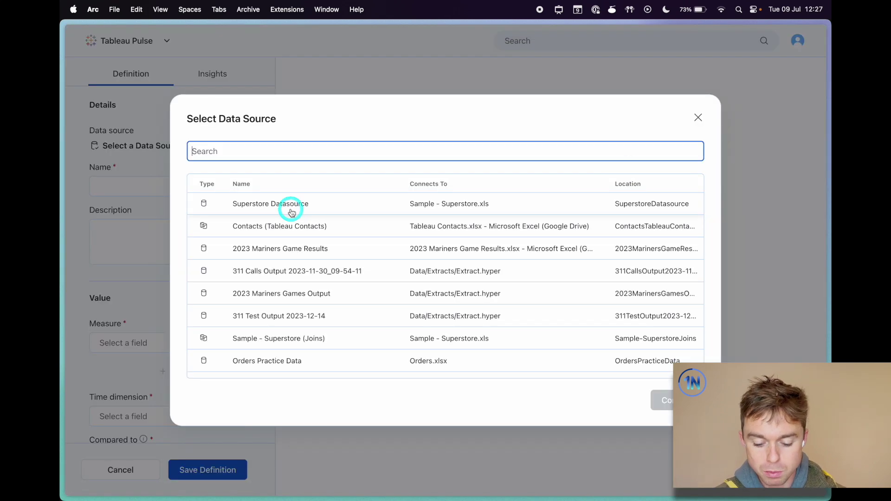
pyautogui.write('pulse')
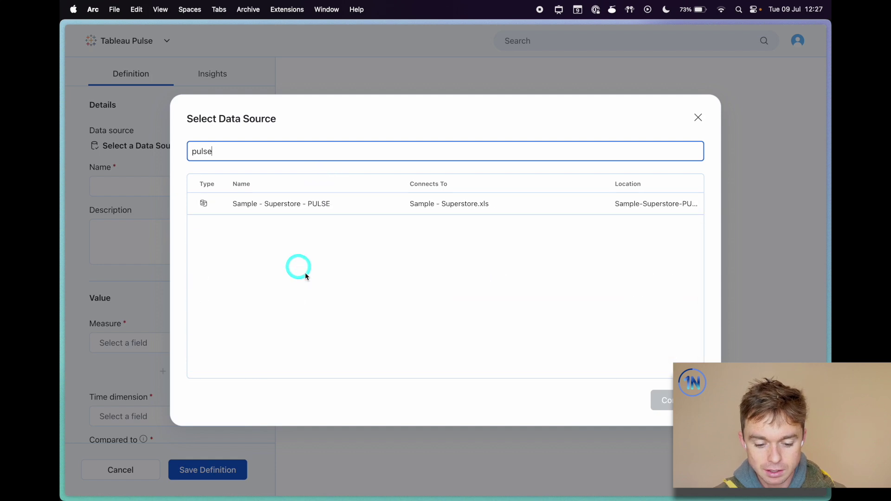
pyautogui.click(316, 205)
pyautogui.click(668, 402)
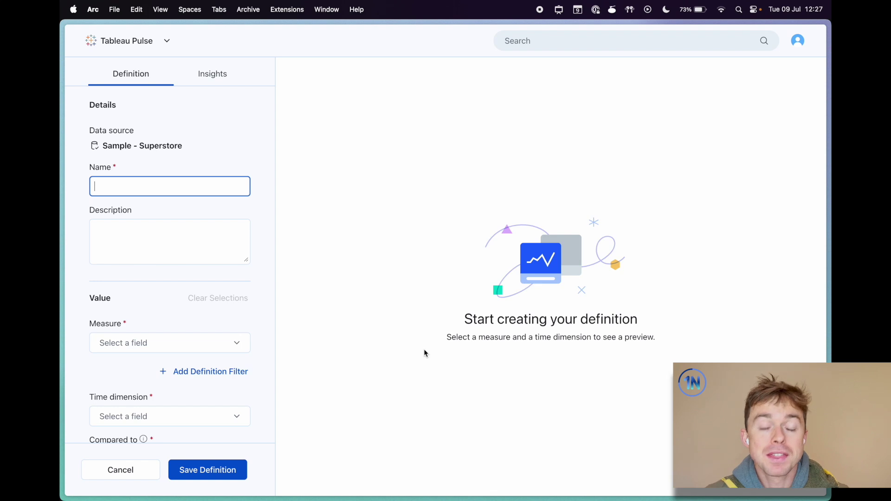
pyautogui.click(259, 226)
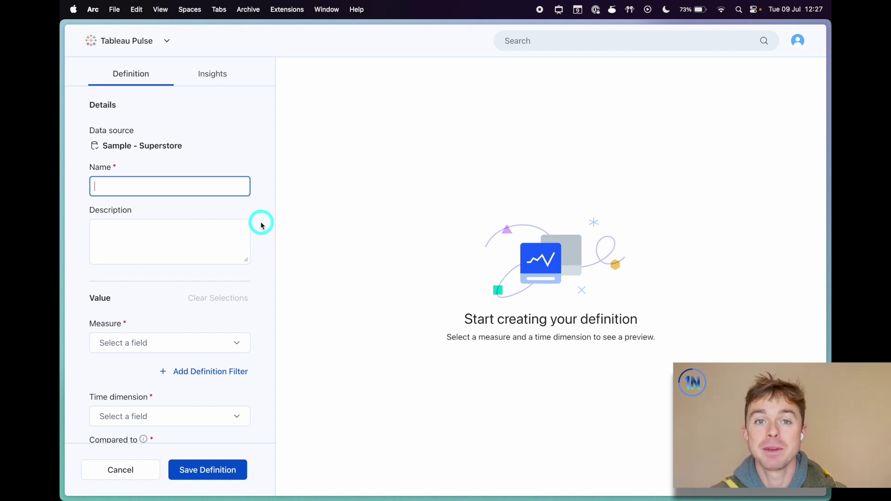
# Name the metric definition 'Profit Ratio'
pyautogui.write('Sum')
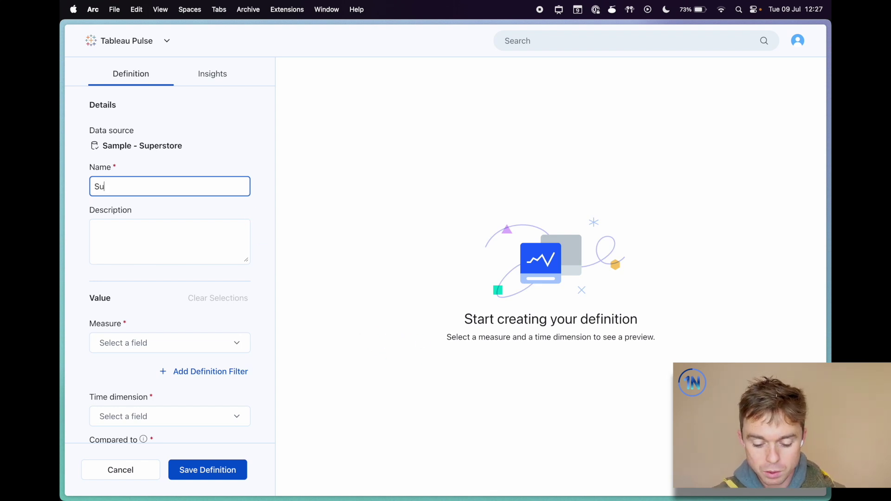
pyautogui.press('BackSpace')
pyautogui.press('BackSpace')
pyautogui.press('BackSpace')
pyautogui.write('P')
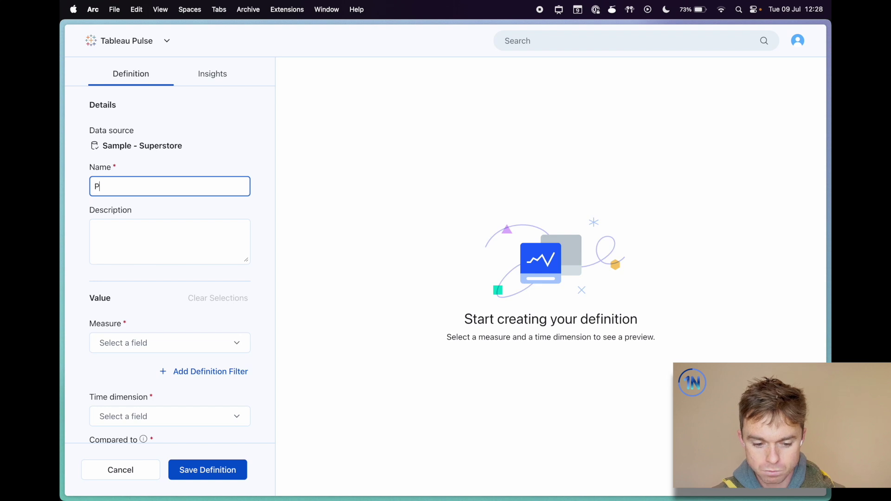
pyautogui.write('rofit Ratio')
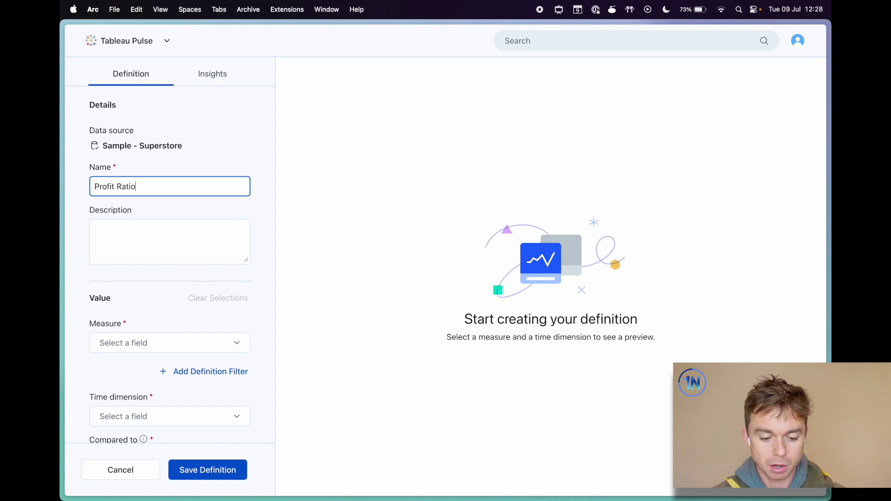
# Enter the description 'Profit Ratio over time by Region'
pyautogui.click(178, 251)
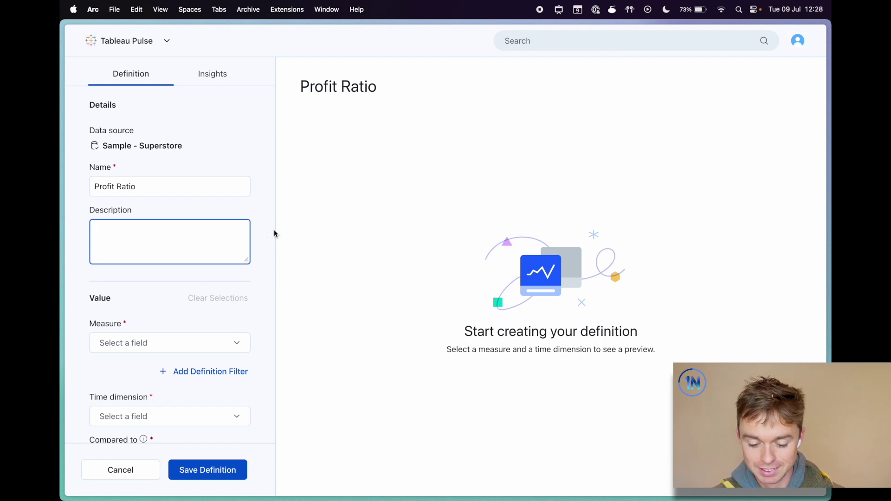
pyautogui.write('Profit Ratio')
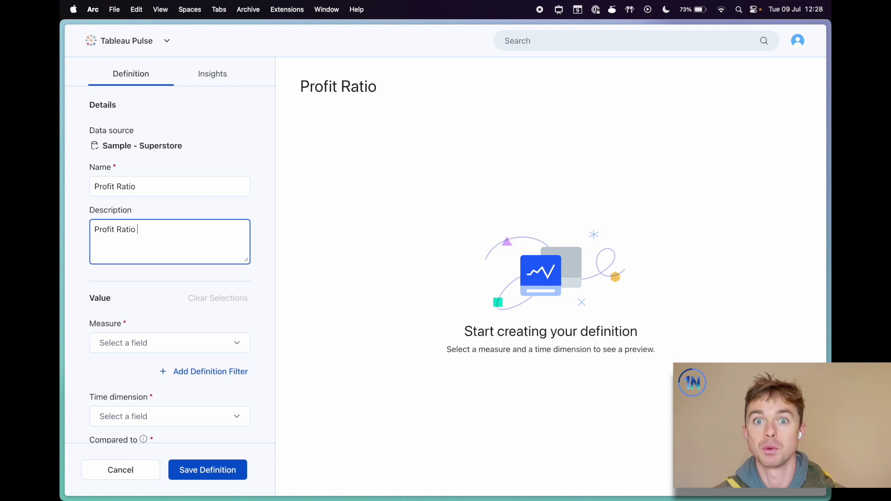
pyautogui.write(' over time')
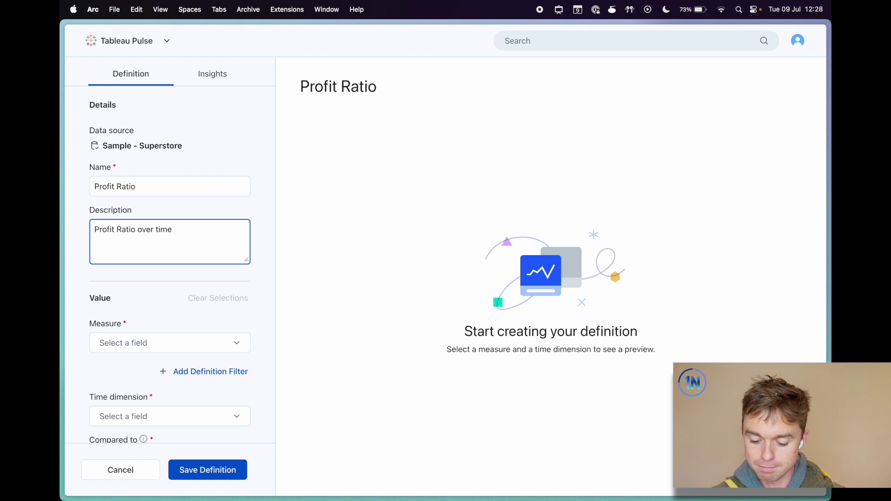
pyautogui.write(' by Region')
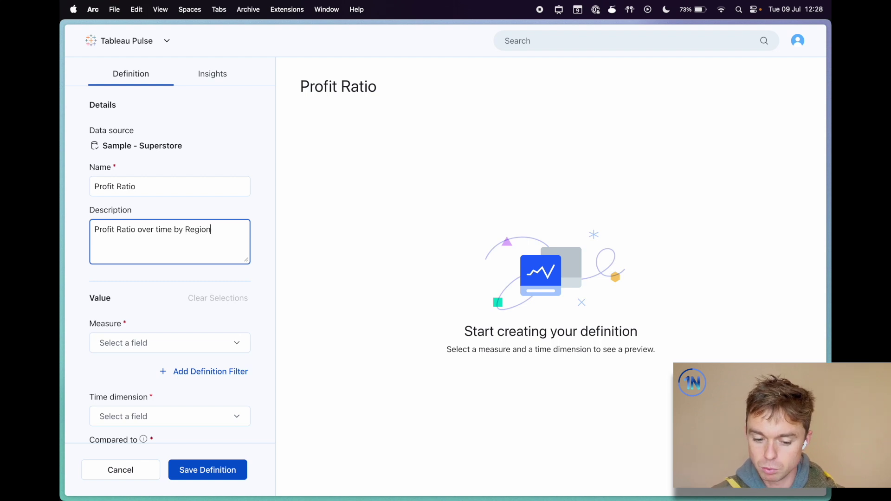
pyautogui.doubleClick(197, 228)
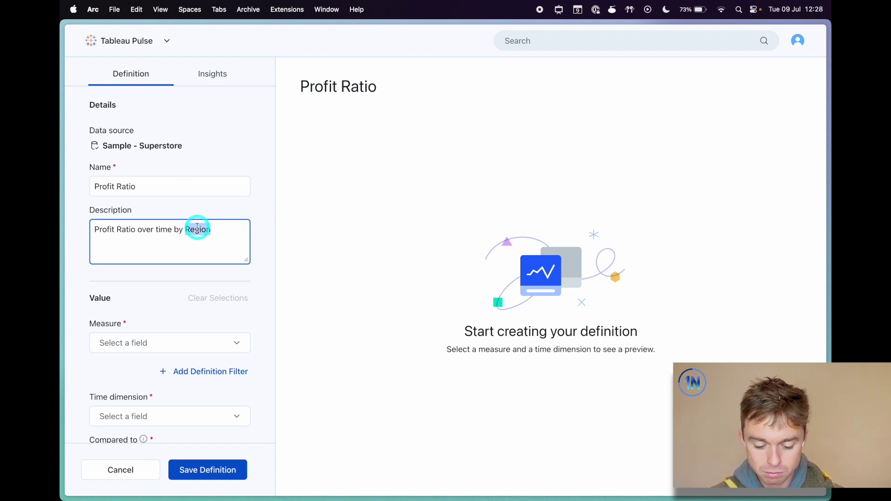
pyautogui.press('BackSpace')
pyautogui.write('Region')
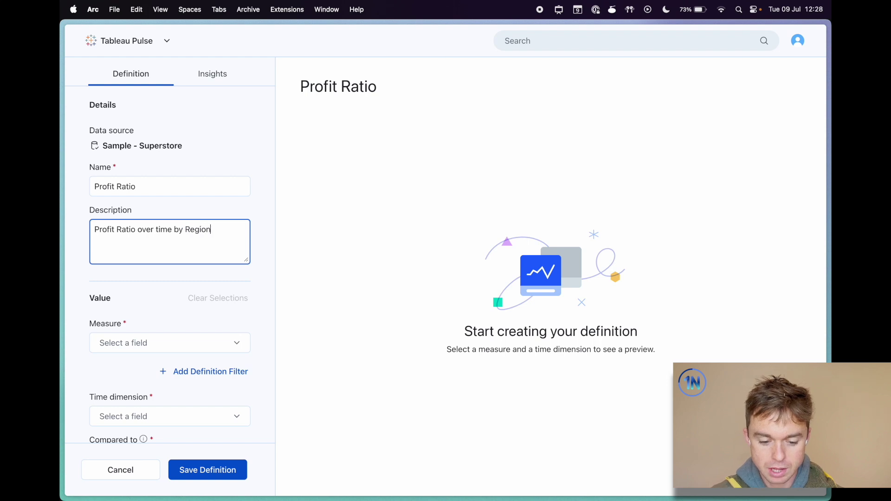
pyautogui.scroll(-1, 253, 280)
# Search 'profit' and choose Profit Ratio as the measure
pyautogui.scroll(-5, 253, 279)
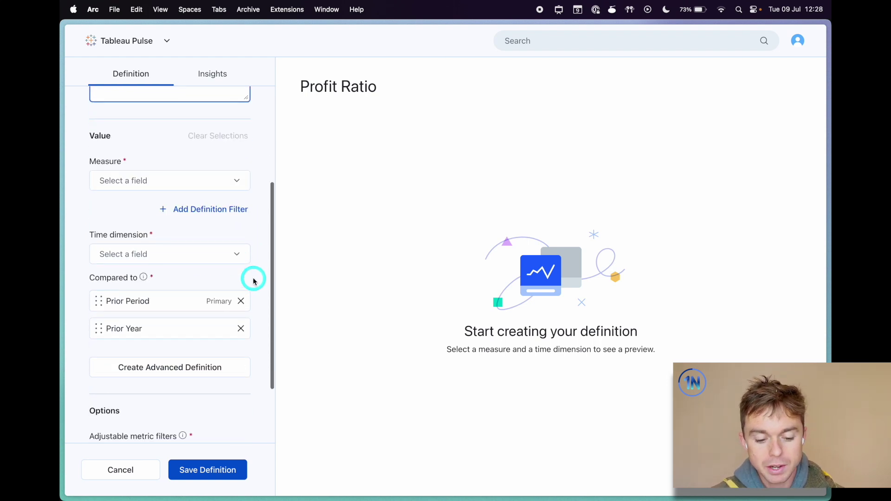
pyautogui.scroll(5, 253, 281)
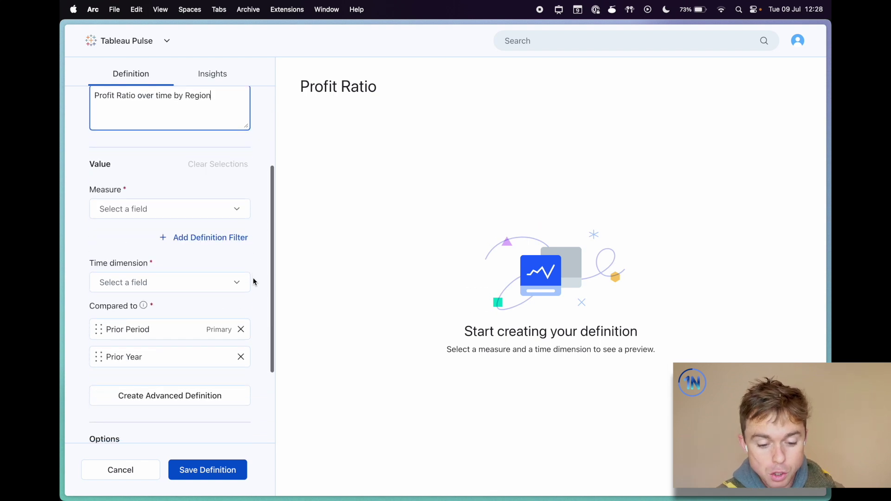
pyautogui.click(231, 214)
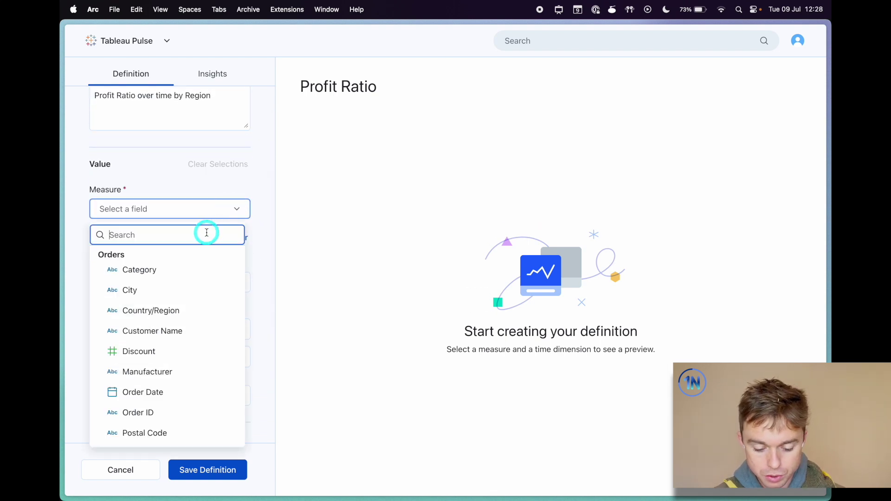
pyautogui.write('profit')
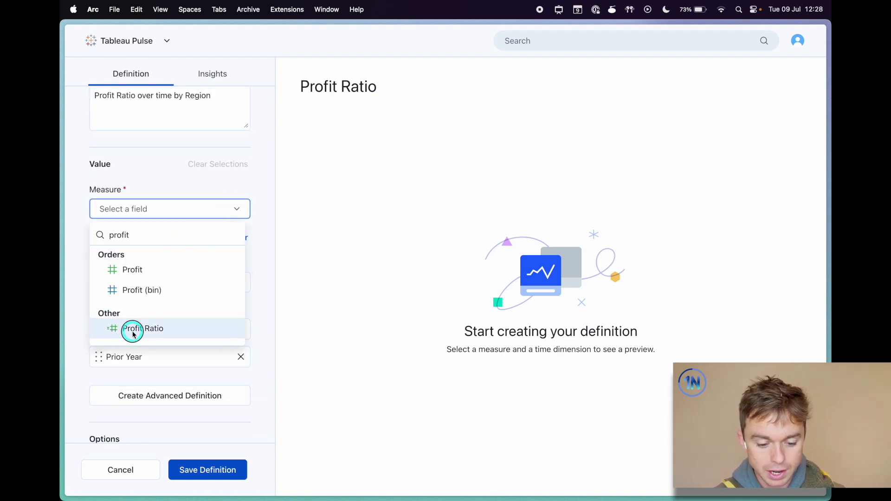
pyautogui.click(132, 328)
# Try Profit as the measure with Sum aggregation and non-cumulative sparkline values
pyautogui.scroll(-2, 246, 260)
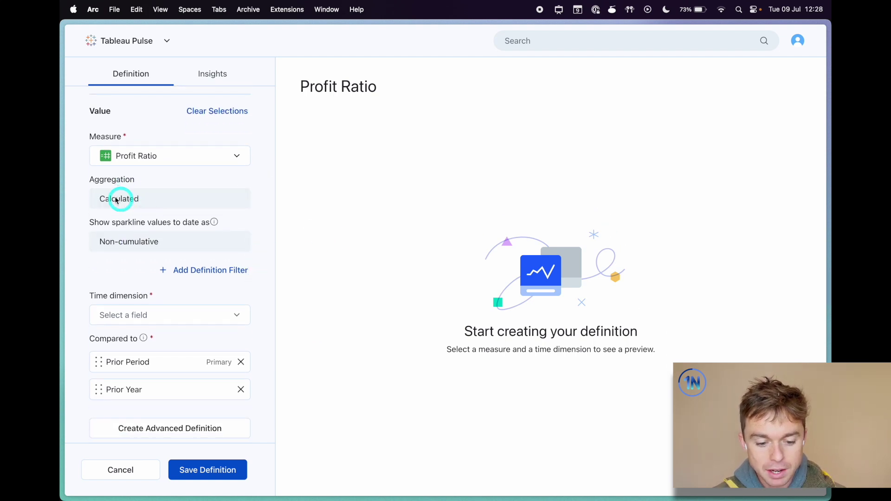
pyautogui.click(201, 156)
pyautogui.click(141, 217)
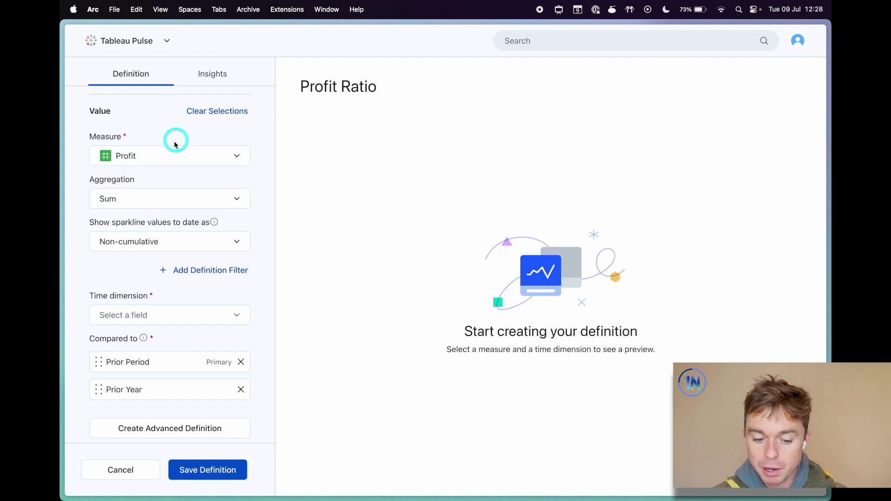
pyautogui.click(178, 199)
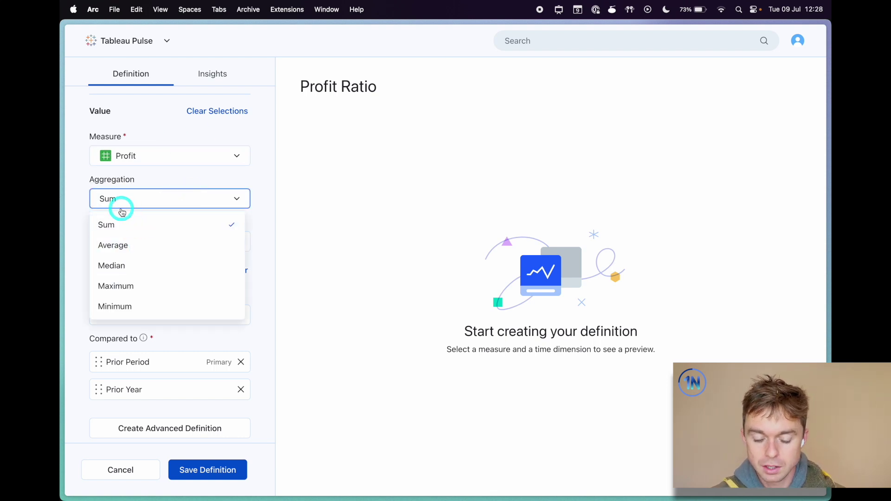
pyautogui.click(151, 197)
pyautogui.click(169, 245)
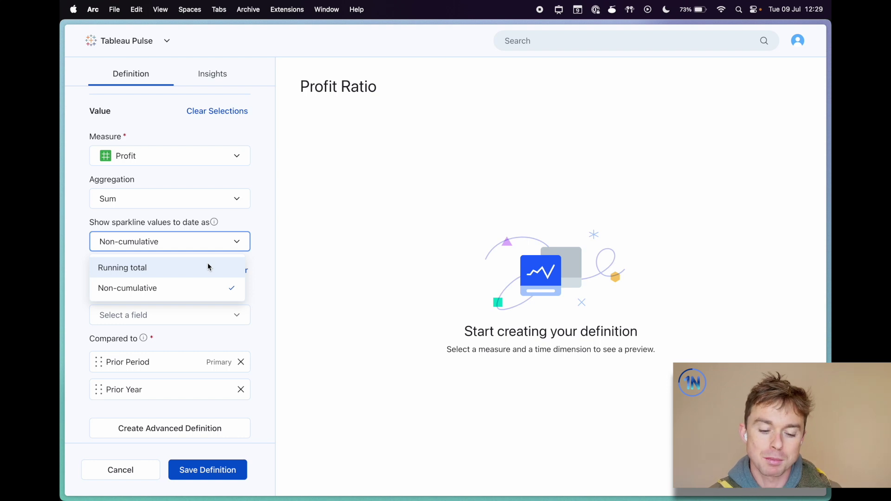
pyautogui.click(195, 291)
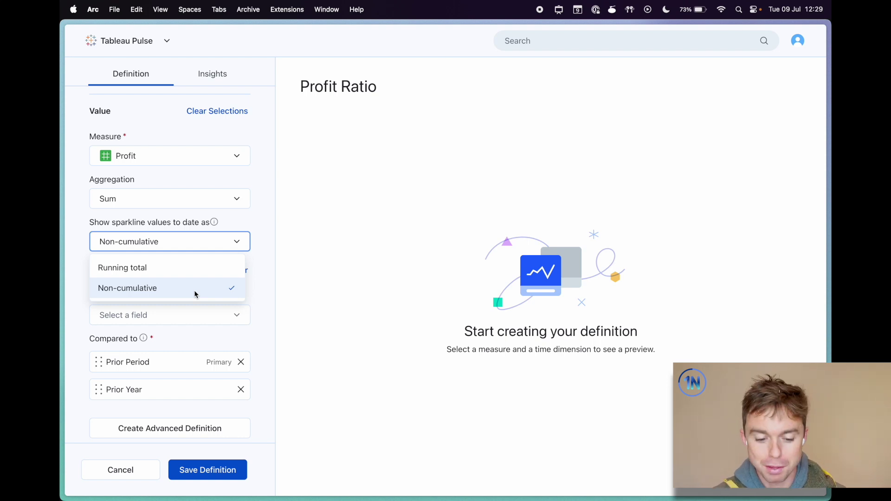
pyautogui.click(207, 243)
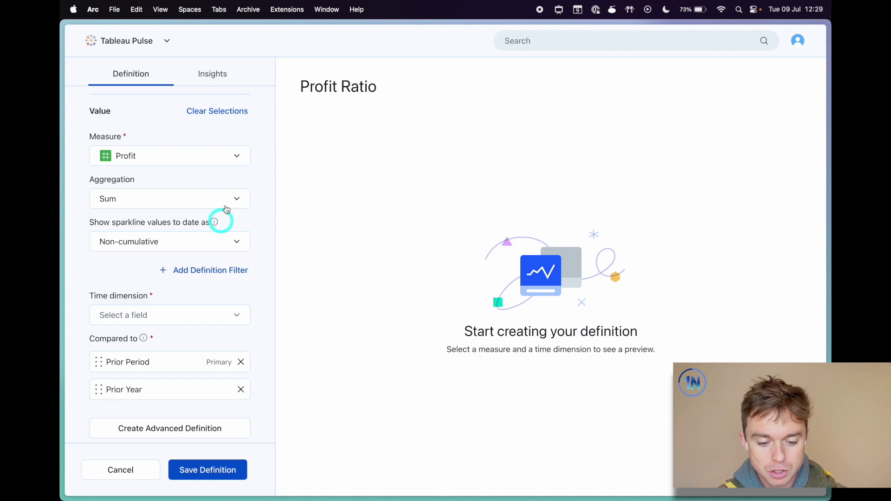
# Switch the measure back to Profit Ratio
pyautogui.click(215, 158)
pyautogui.click(183, 268)
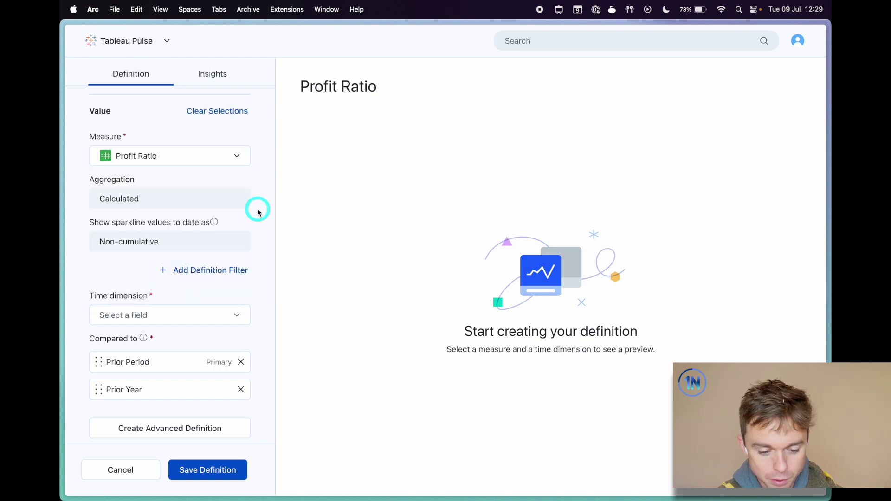
pyautogui.scroll(-2, 256, 208)
pyautogui.scroll(2, 257, 217)
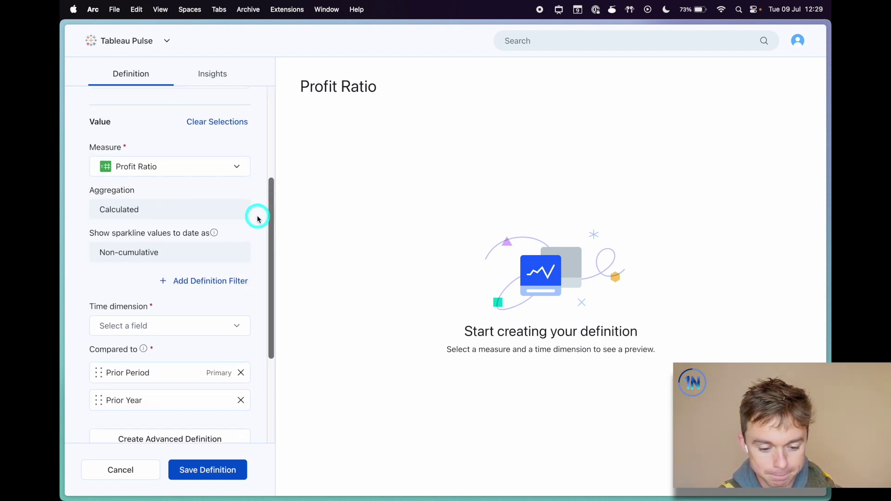
pyautogui.click(213, 282)
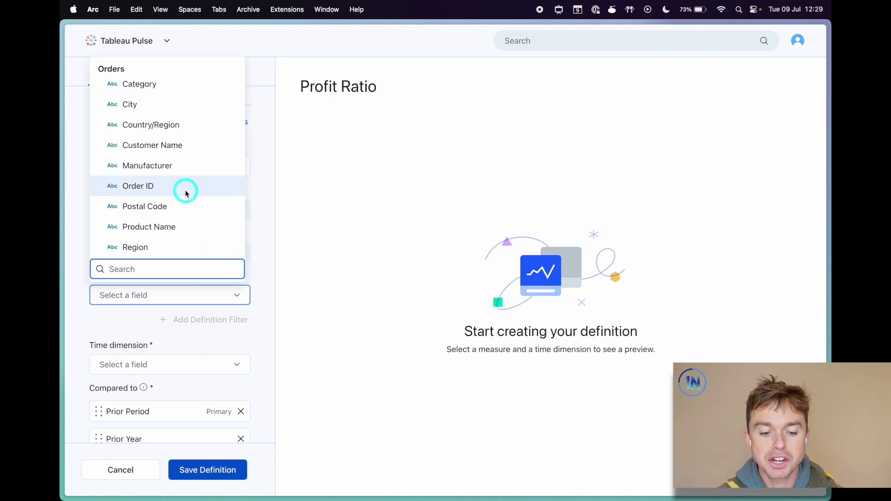
pyautogui.click(177, 247)
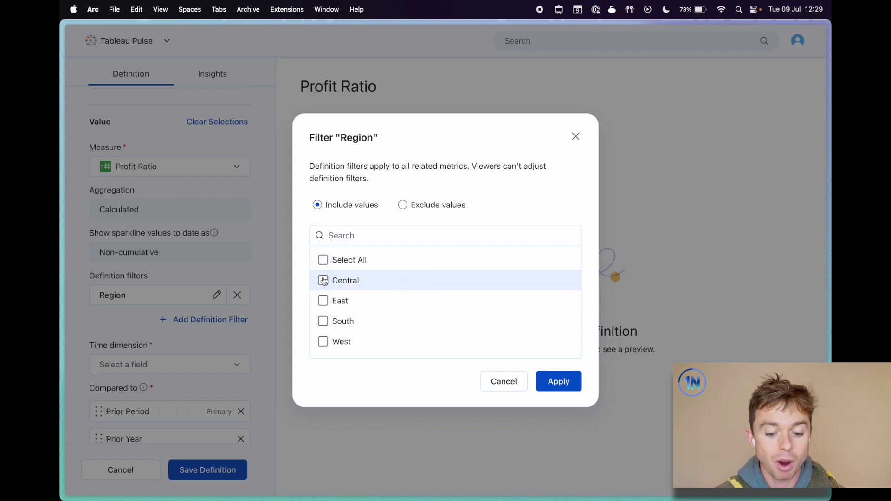
pyautogui.click(323, 280)
pyautogui.click(577, 385)
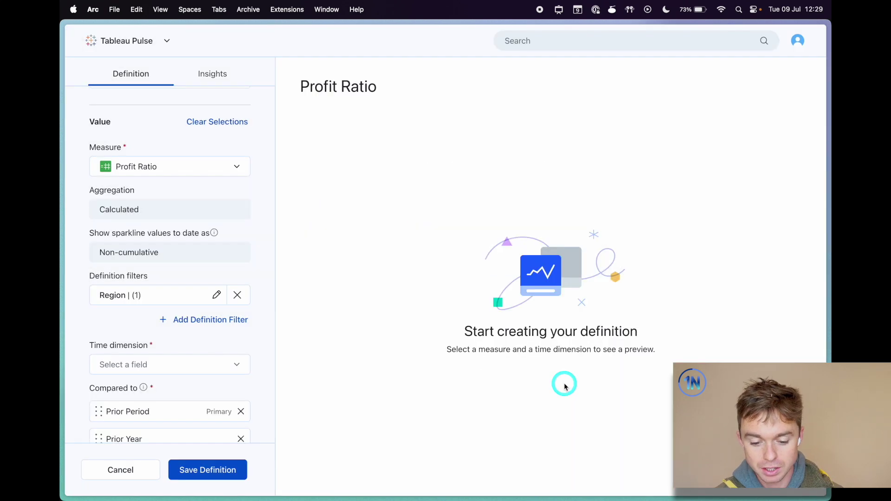
pyautogui.scroll(4, 225, 185)
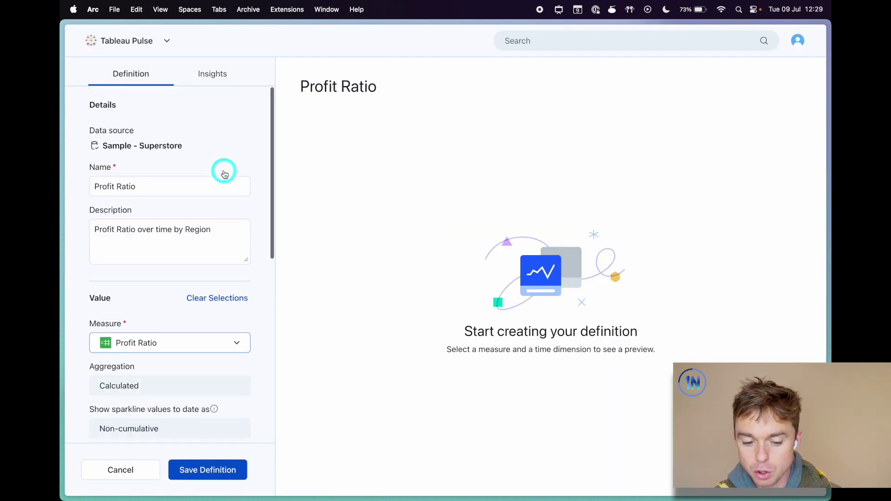
pyautogui.click(147, 182)
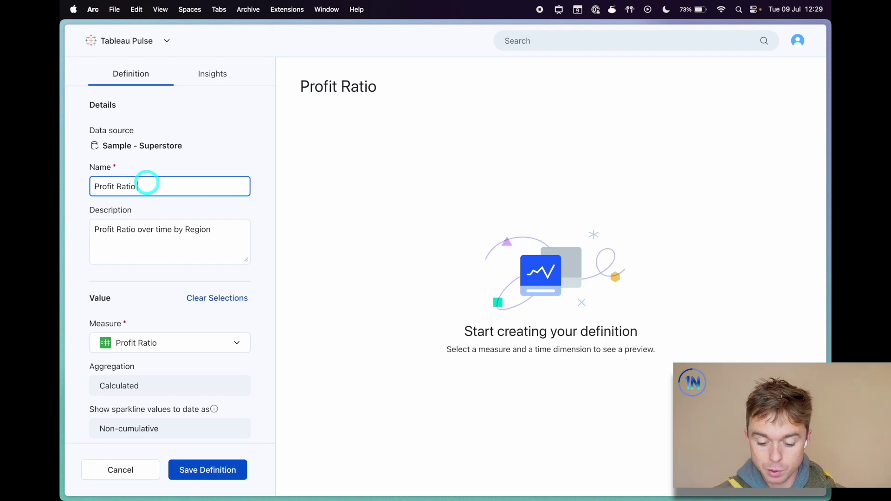
pyautogui.write('(Central R')
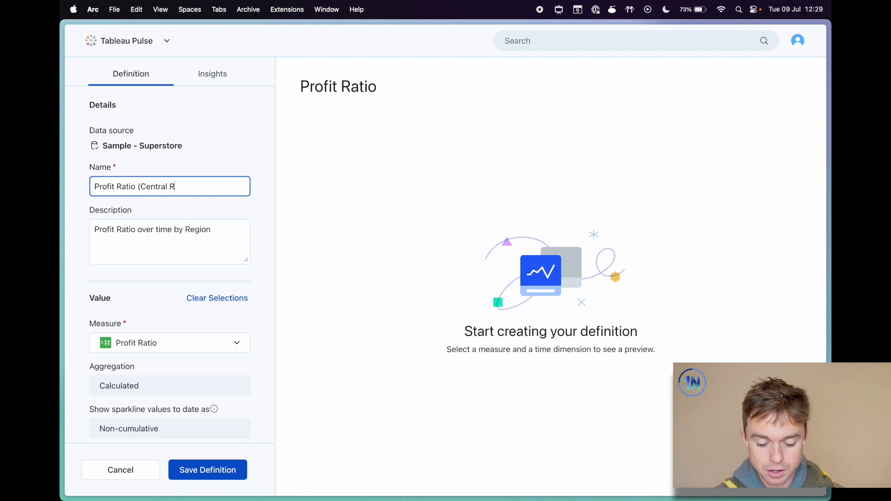
pyautogui.write('egion)')
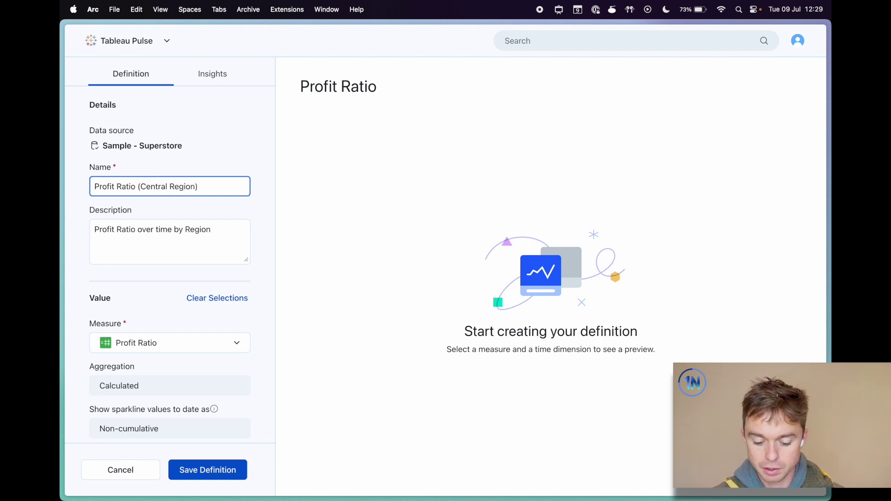
pyautogui.scroll(-3, 153, 185)
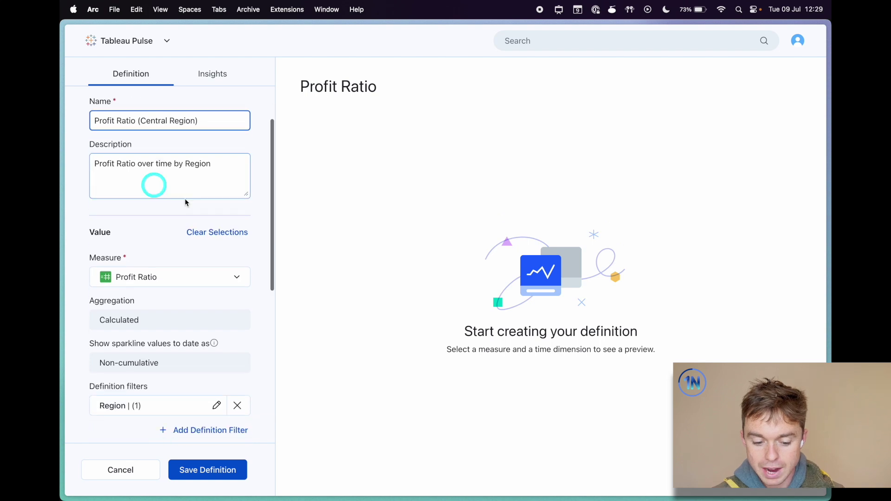
pyautogui.click(235, 405)
pyautogui.scroll(3, 256, 256)
pyautogui.moveTo(214, 185); pyautogui.dragTo(131, 184)
pyautogui.press('BackSpace')
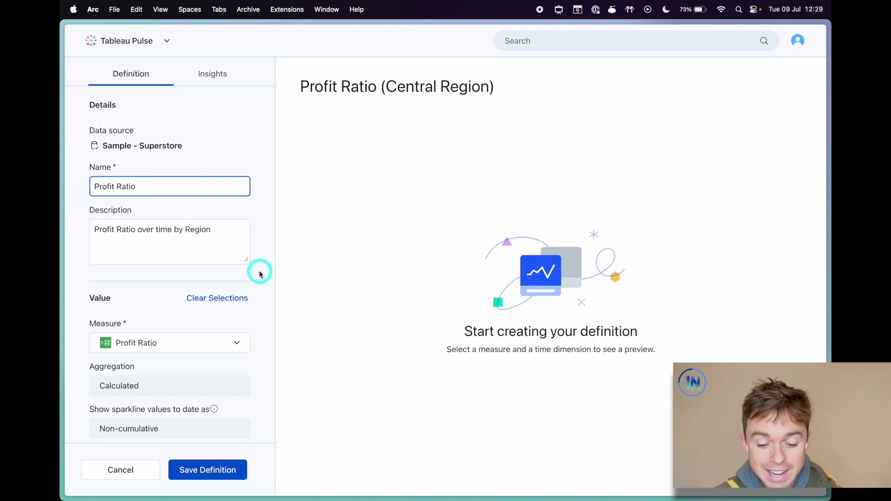
pyautogui.scroll(-5, 259, 273)
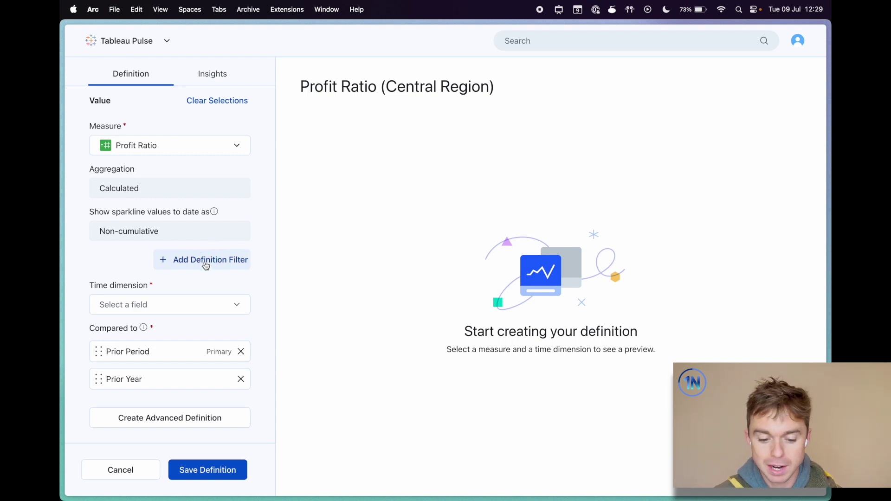
# Set Order Date as the time dimension
pyautogui.scroll(-3, 206, 266)
pyautogui.click(240, 237)
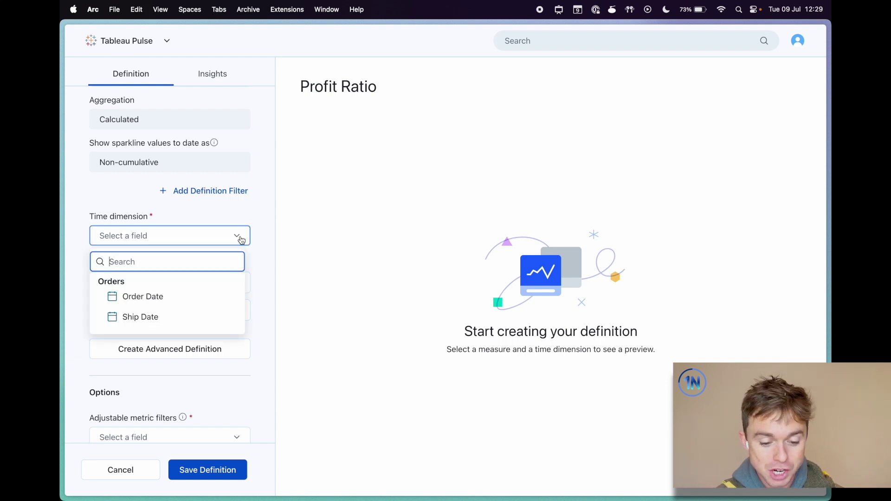
pyautogui.click(153, 295)
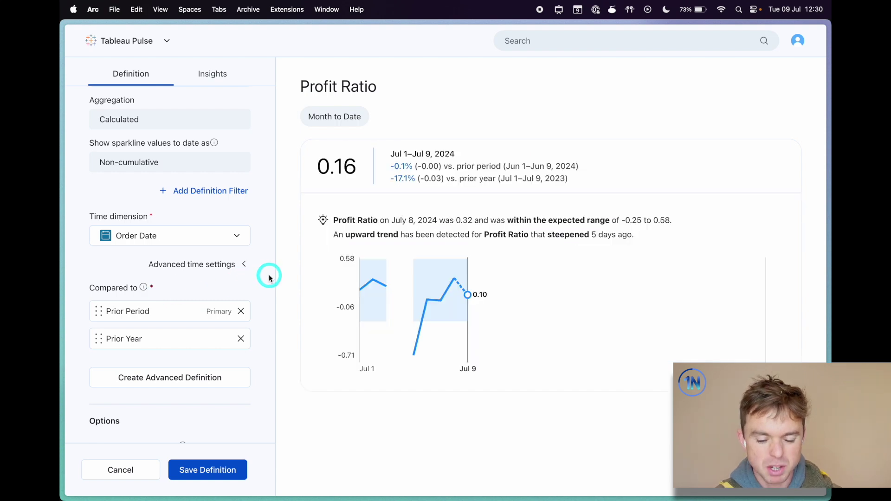
# Expand advanced time settings and read the date offset explanation
pyautogui.click(242, 266)
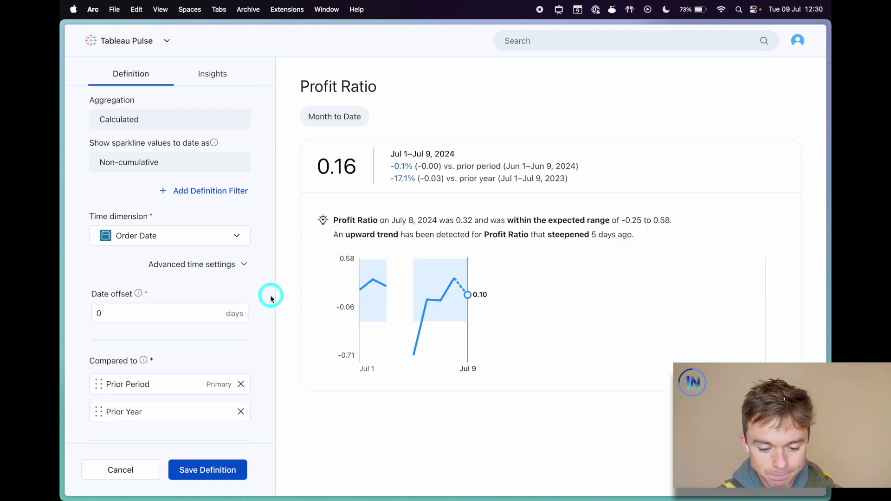
pyautogui.scroll(-2, 270, 296)
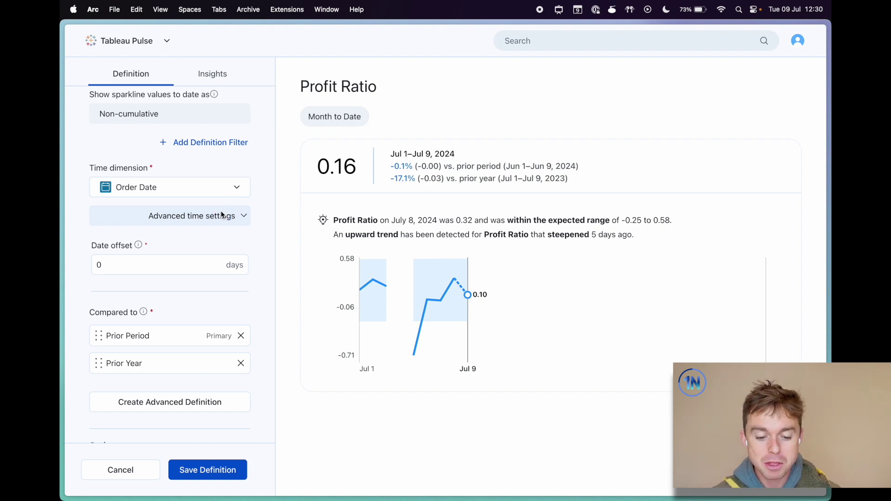
pyautogui.click(139, 246)
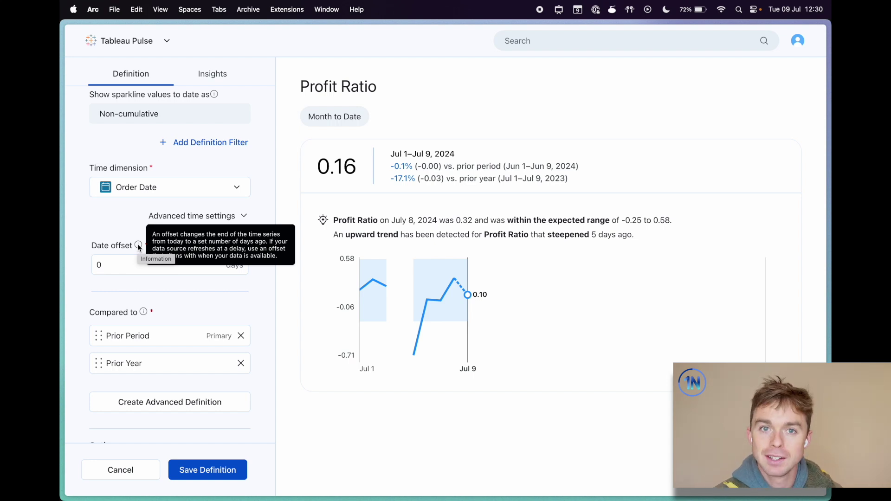
pyautogui.click(116, 261)
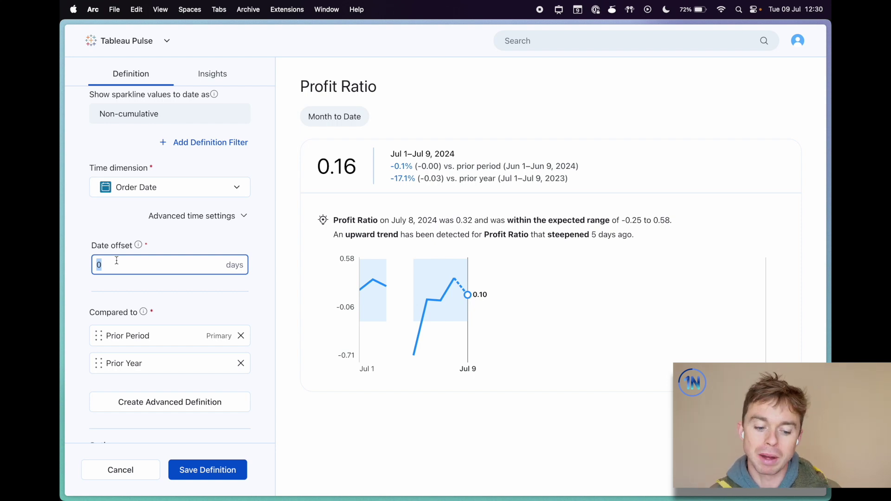
# Set the date offset to 3 days, then collapse advanced time settings
pyautogui.write('3')
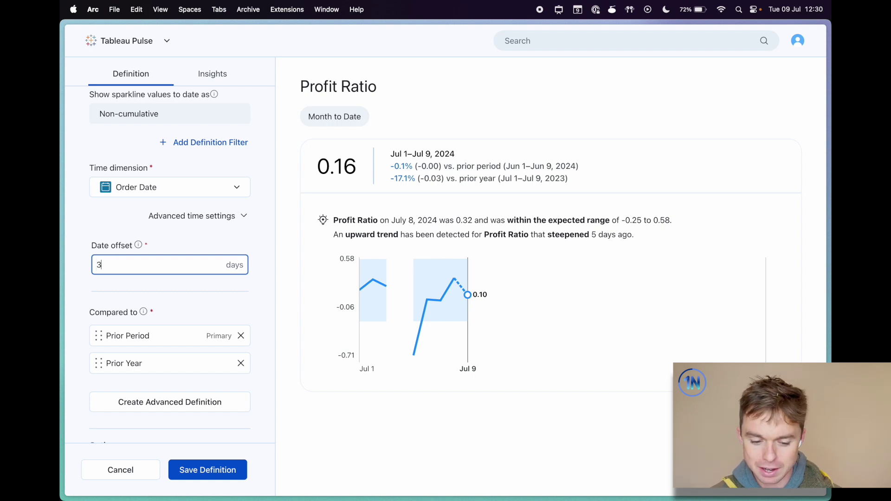
pyautogui.click(189, 238)
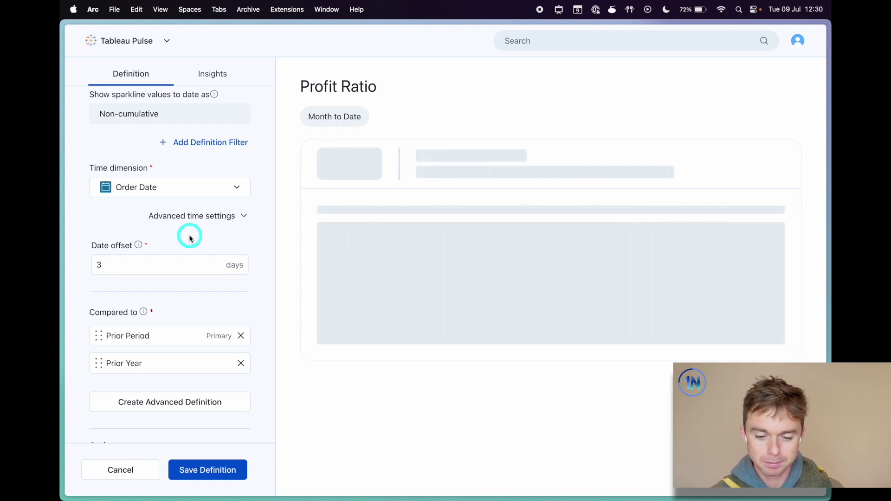
pyautogui.click(160, 265)
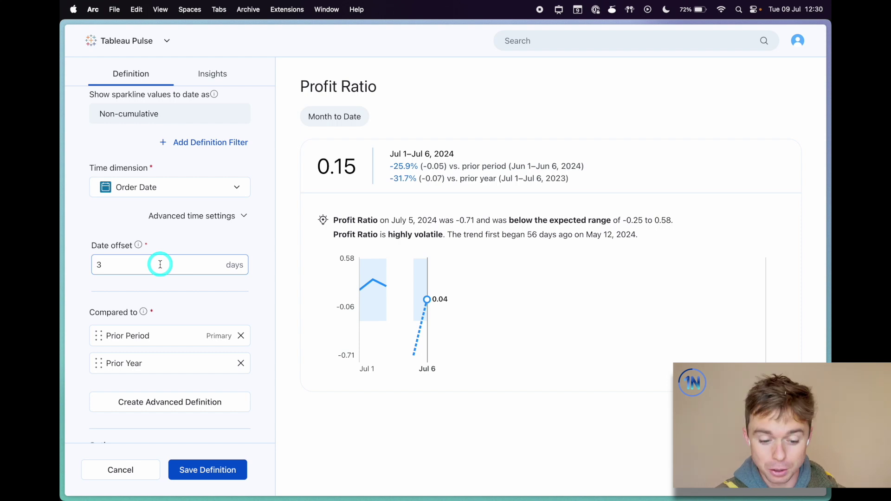
pyautogui.press('BackSpace')
pyautogui.click(183, 235)
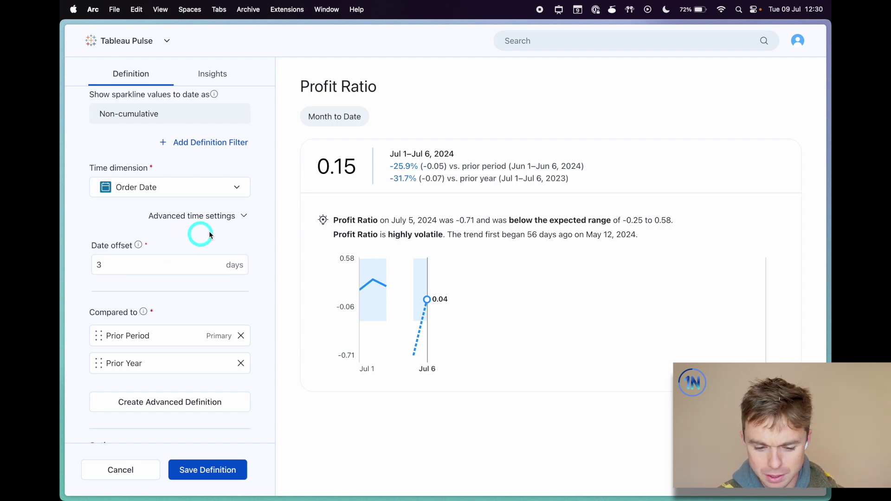
pyautogui.click(233, 219)
pyautogui.scroll(-2, 263, 257)
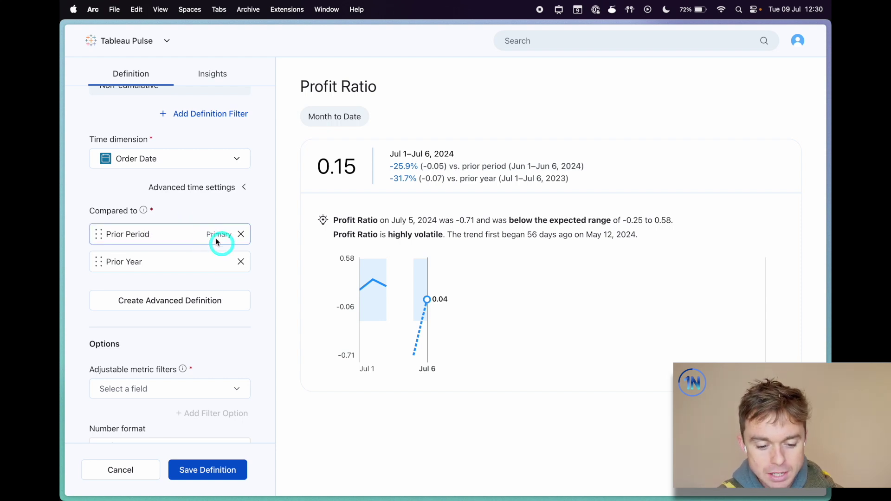
pyautogui.click(99, 234)
pyautogui.moveTo(98, 234); pyautogui.dragTo(98, 268)
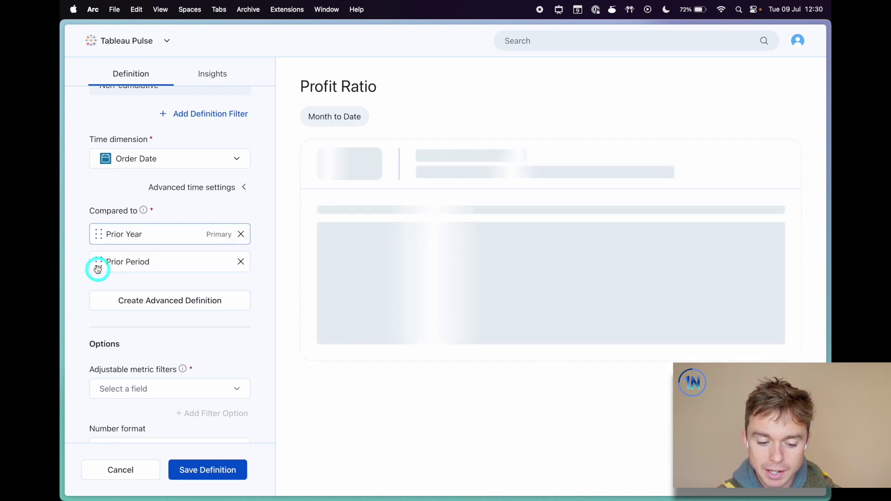
pyautogui.moveTo(100, 234); pyautogui.dragTo(97, 269)
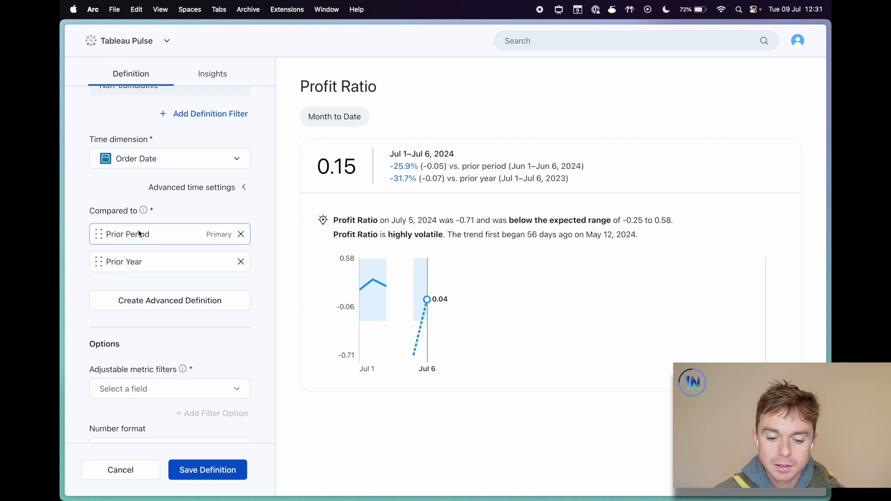
pyautogui.click(339, 117)
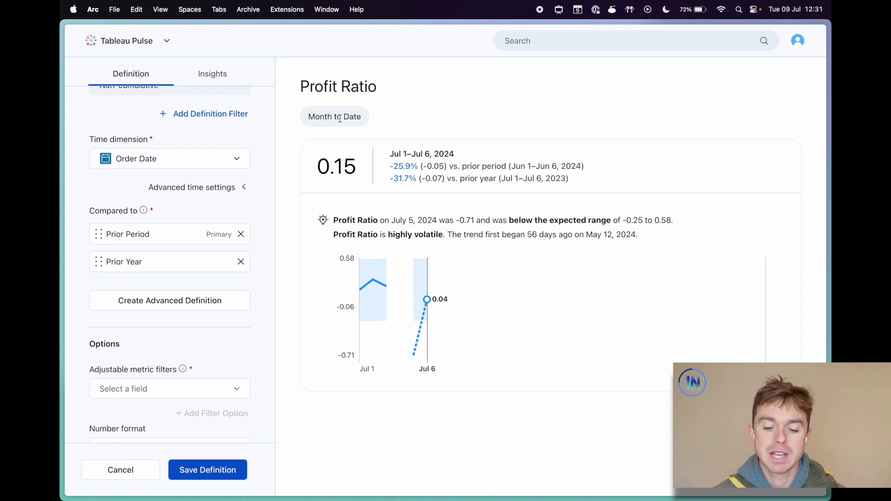
pyautogui.click(353, 116)
pyautogui.moveTo(314, 120); pyautogui.dragTo(329, 119)
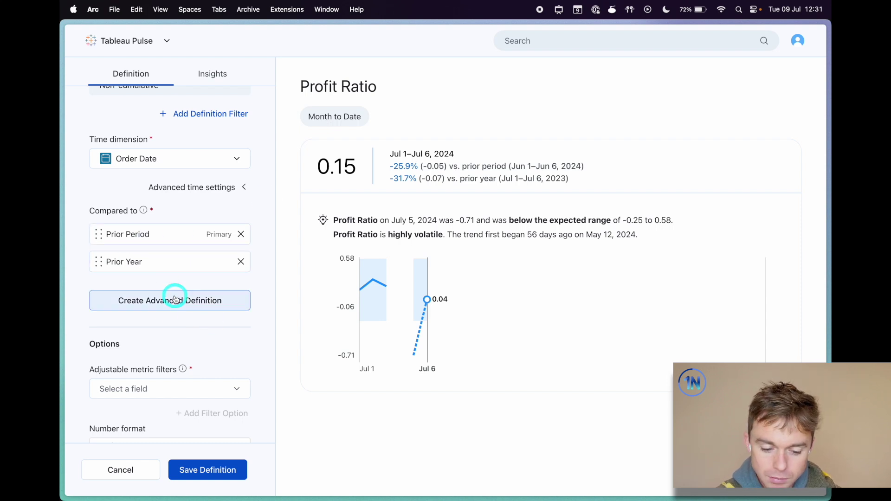
pyautogui.click(199, 300)
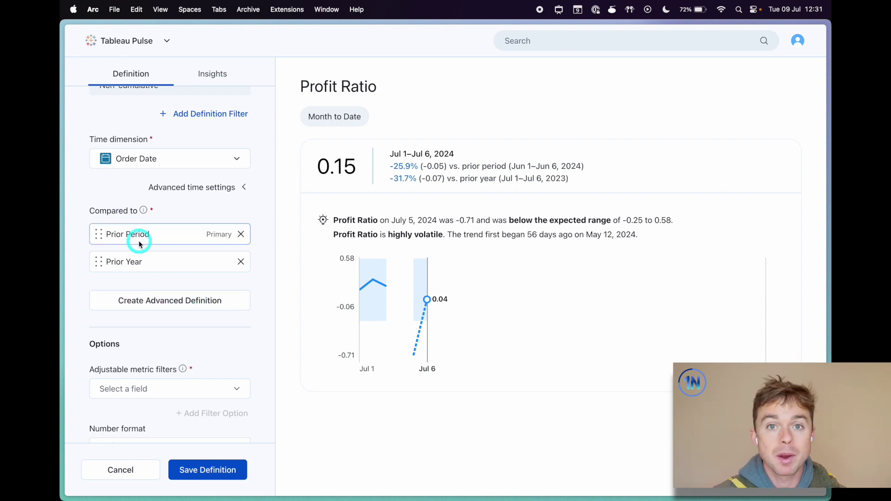
# Add Region as an adjustable metric filter
pyautogui.scroll(10, 140, 242)
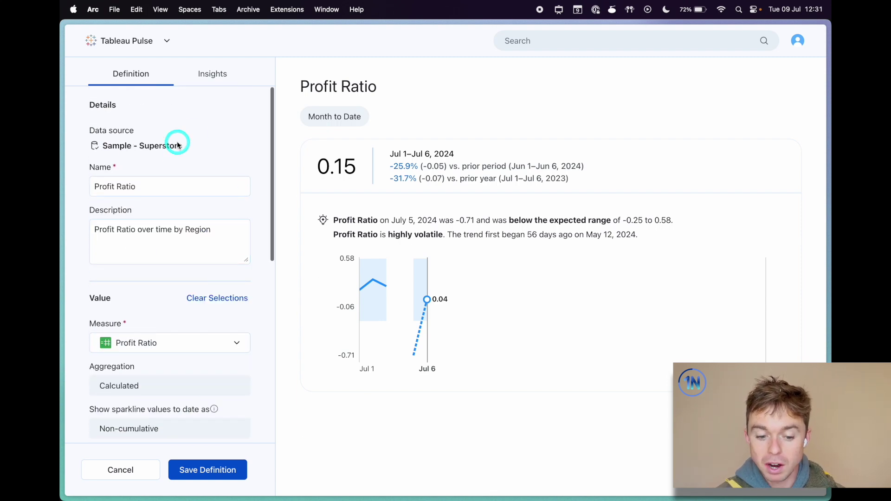
pyautogui.scroll(-10, 176, 143)
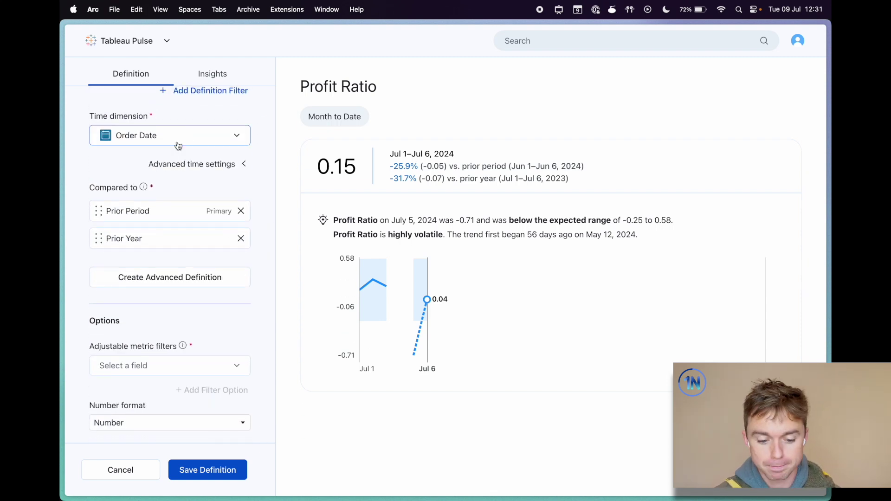
pyautogui.click(236, 299)
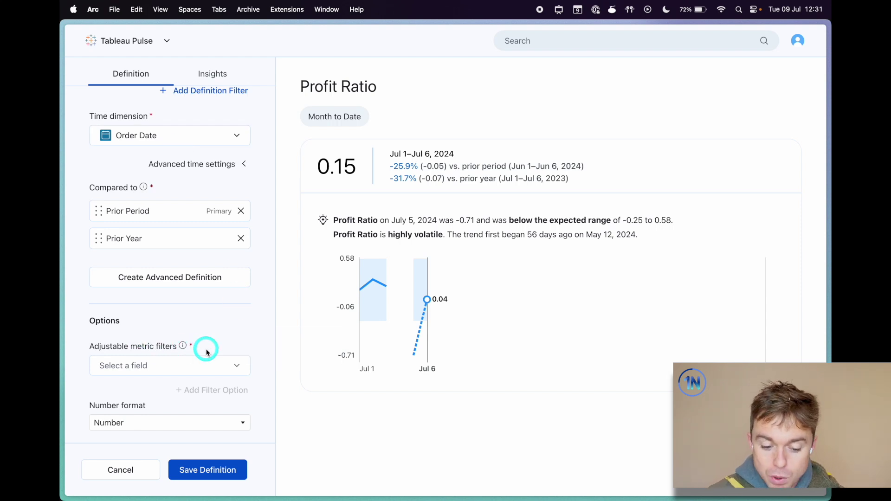
pyautogui.click(220, 365)
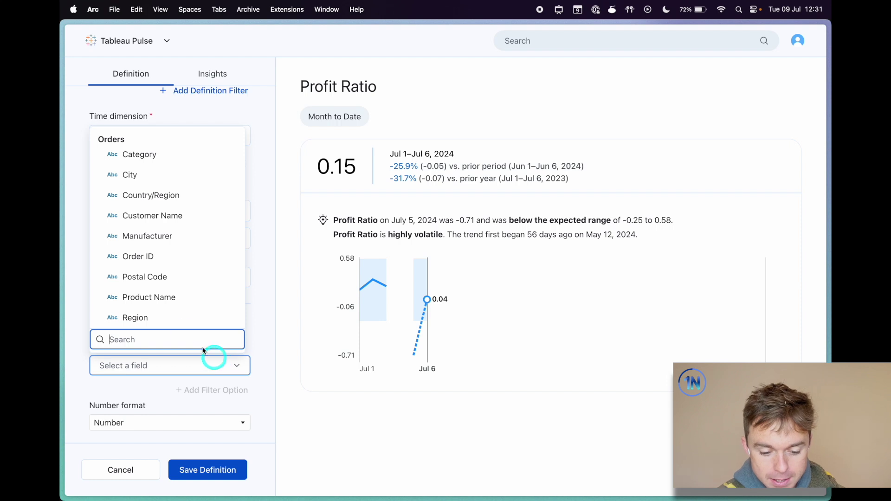
pyautogui.click(168, 324)
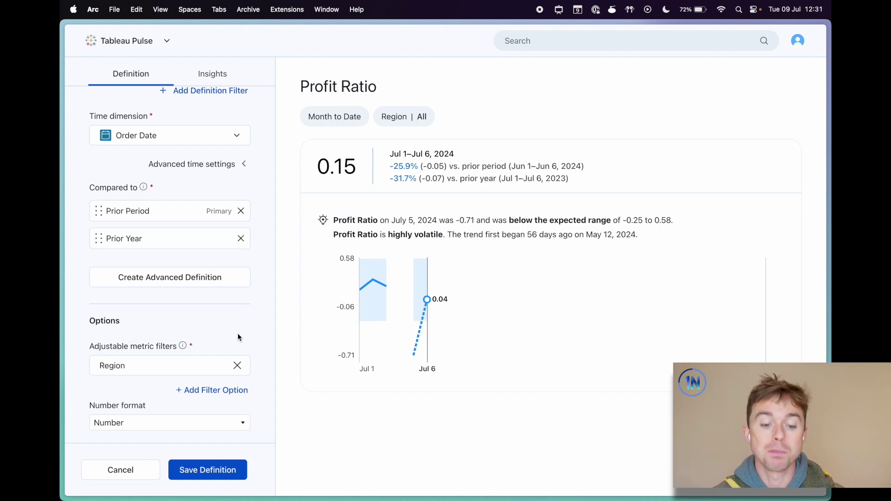
# Set the number format to Percentage
pyautogui.click(244, 423)
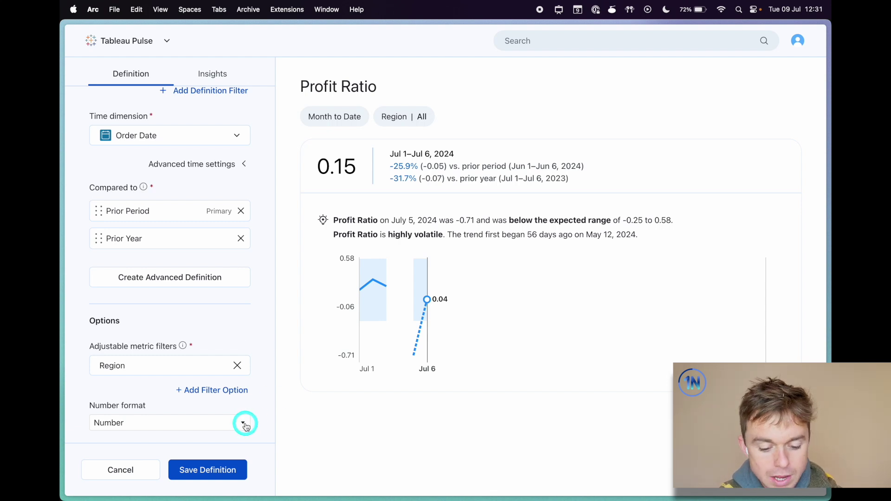
pyautogui.click(136, 473)
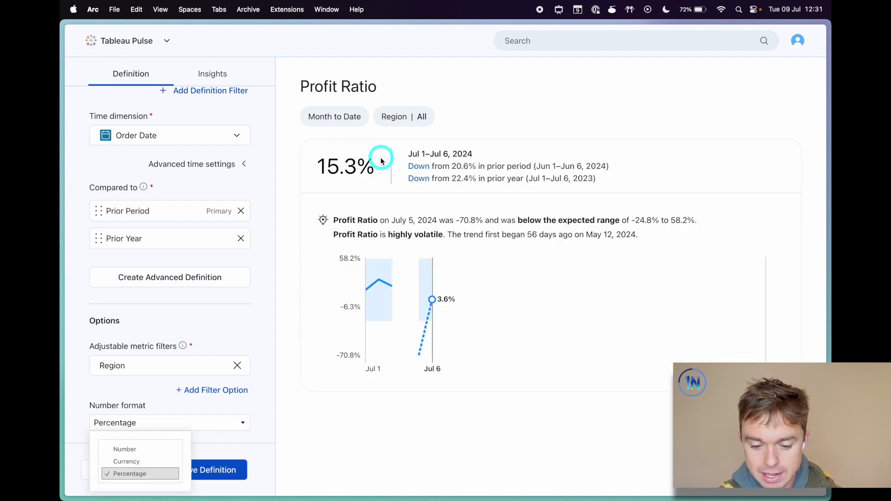
pyautogui.click(263, 342)
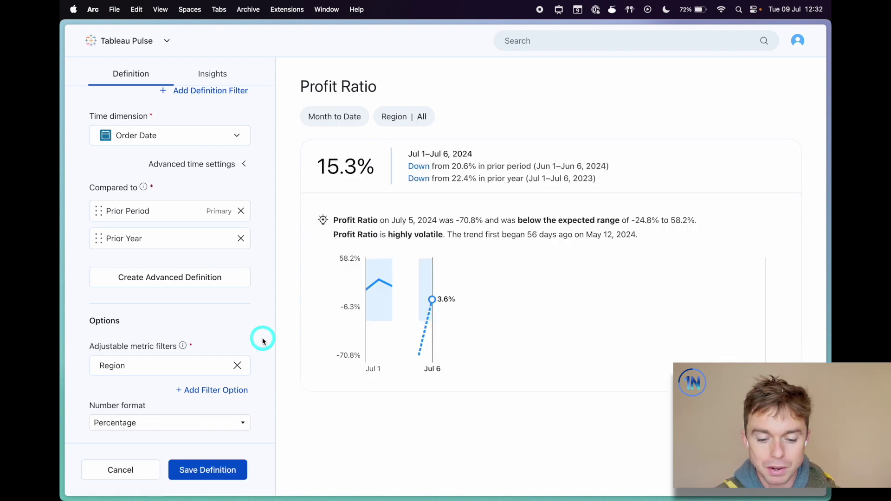
pyautogui.scroll(10, 265, 353)
# Bring up the Insights settings for the Profit Ratio definition
pyautogui.scroll(-10, 268, 361)
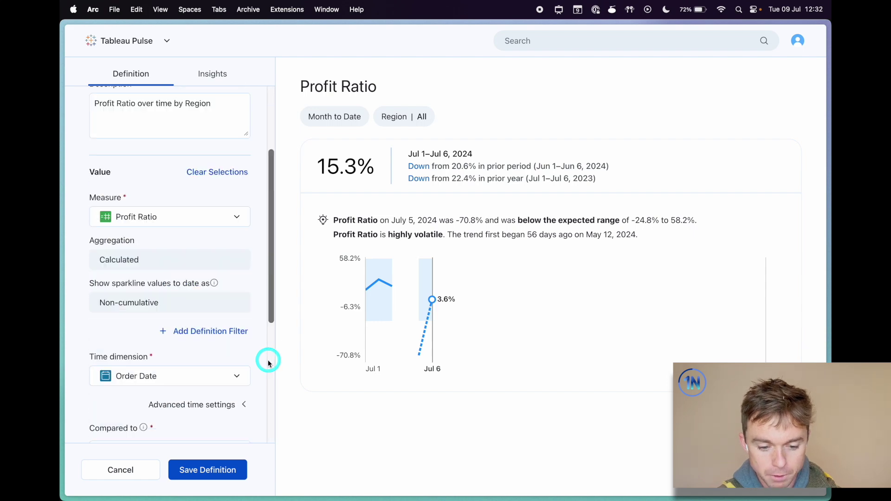
pyautogui.moveTo(268, 361); pyautogui.dragTo(270, 139)
pyautogui.click(218, 75)
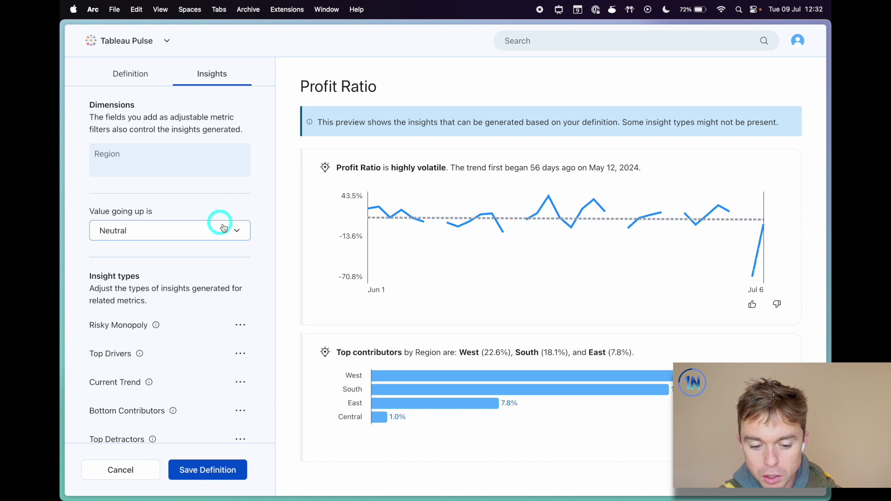
# Try Neutral and Unfavorable, then set 'Value going up is' to Favorable
pyautogui.click(196, 229)
pyautogui.click(182, 255)
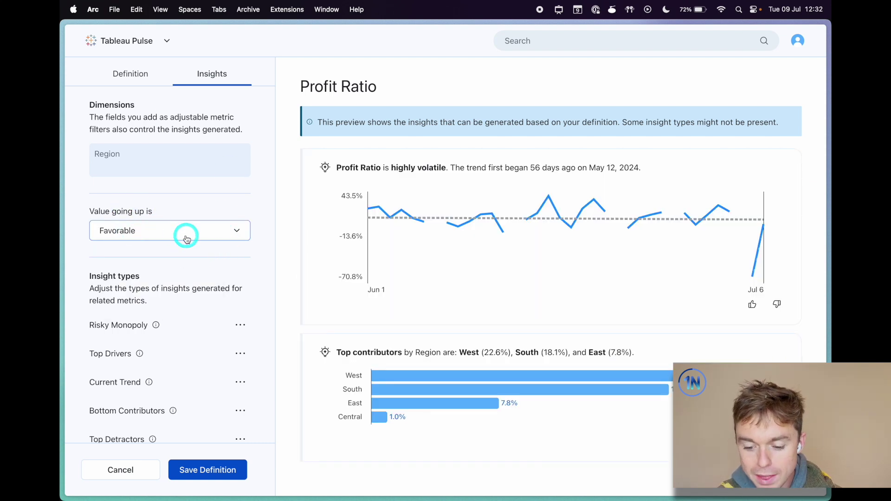
pyautogui.click(187, 238)
pyautogui.click(158, 276)
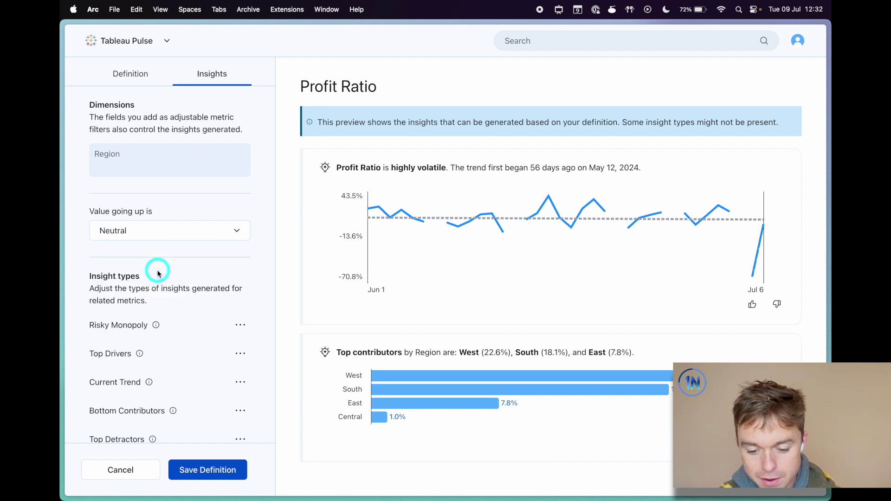
pyautogui.click(201, 233)
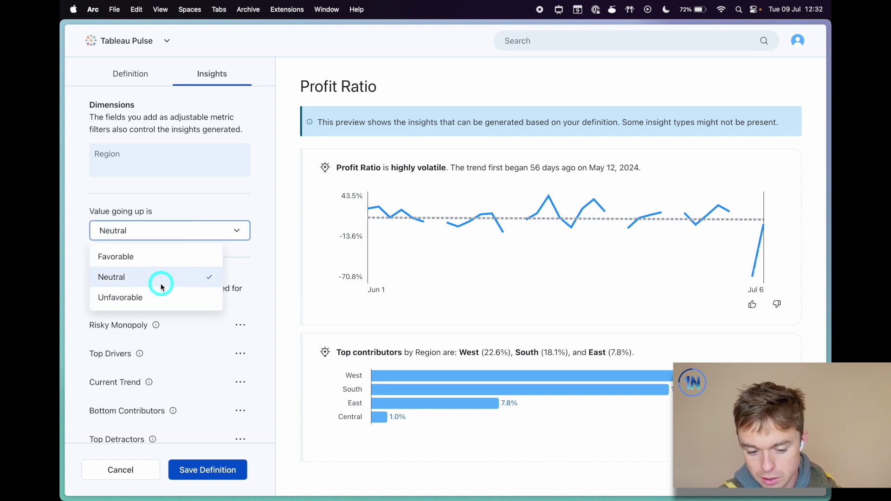
pyautogui.click(139, 295)
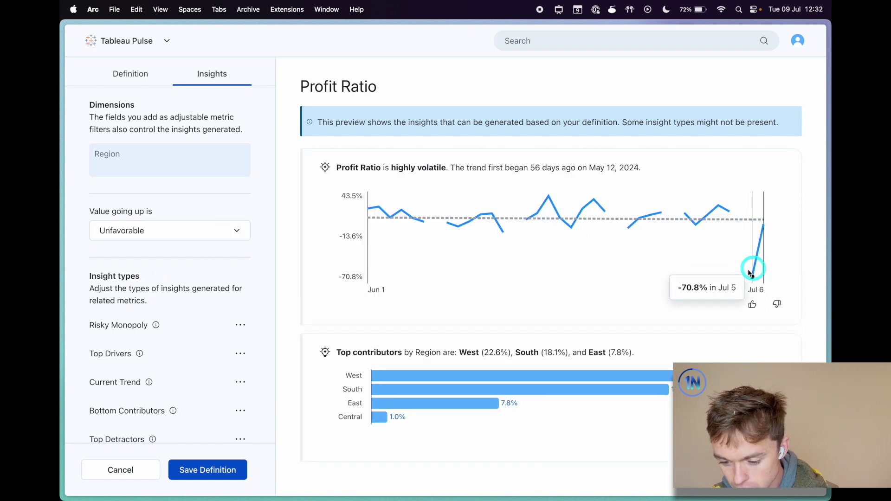
pyautogui.moveTo(761, 259)
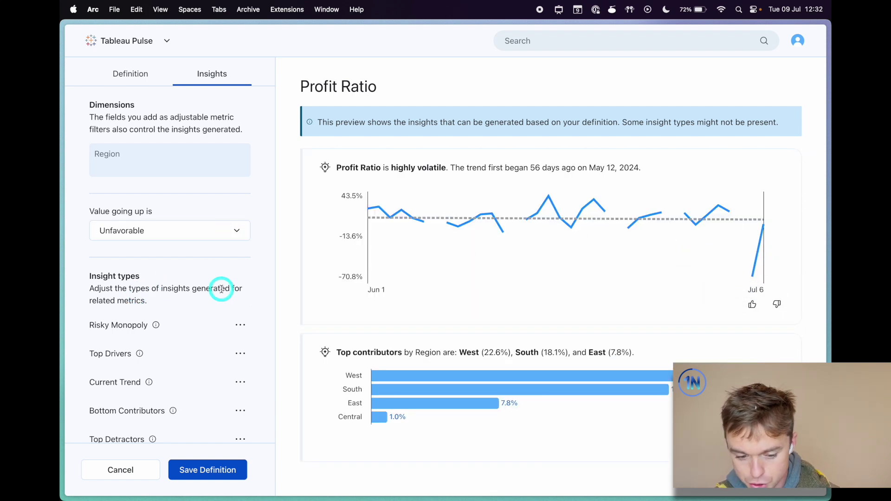
pyautogui.click(203, 227)
pyautogui.click(149, 258)
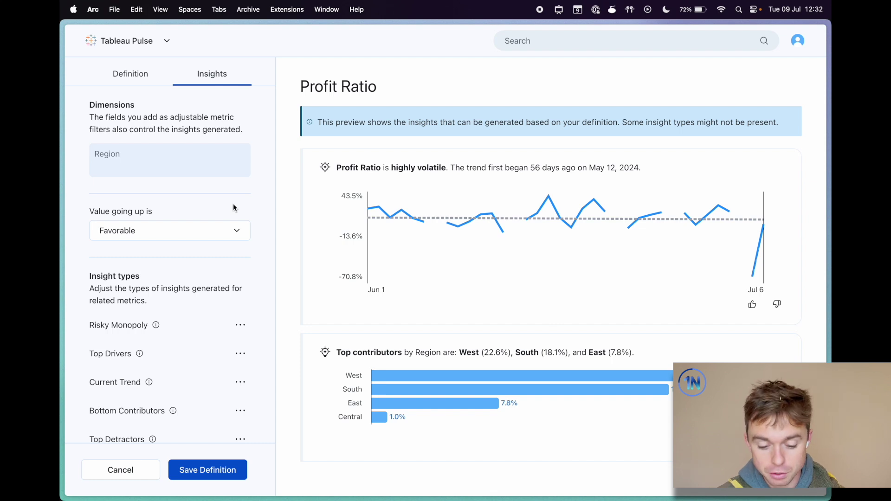
# Inspect the Jul 6 and Jul 5 values on the trend chart
pyautogui.click(237, 206)
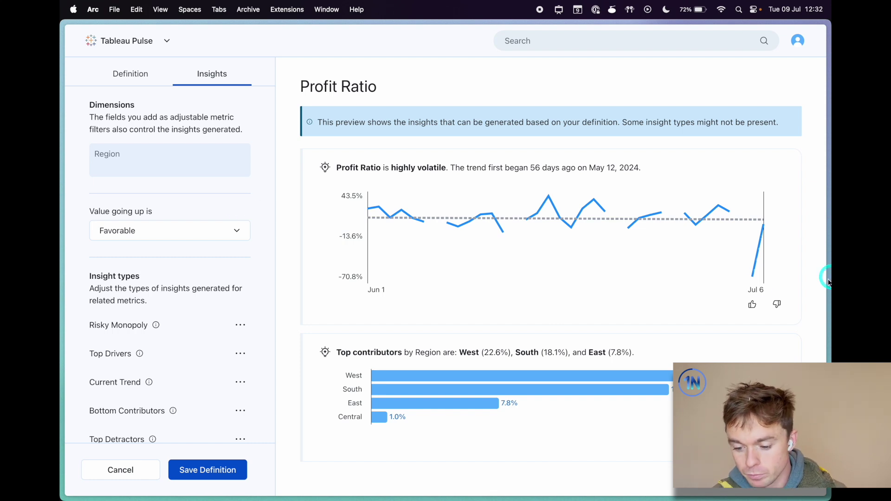
pyautogui.click(760, 256)
pyautogui.moveTo(761, 259)
pyautogui.mouseDown()
pyautogui.moveTo(761, 200)
pyautogui.moveTo(732, 218)
pyautogui.moveTo(748, 221)
pyautogui.moveTo(762, 249)
pyautogui.moveTo(188, 254)
pyautogui.mouseUp()
pyautogui.scroll(-3, 188, 254)
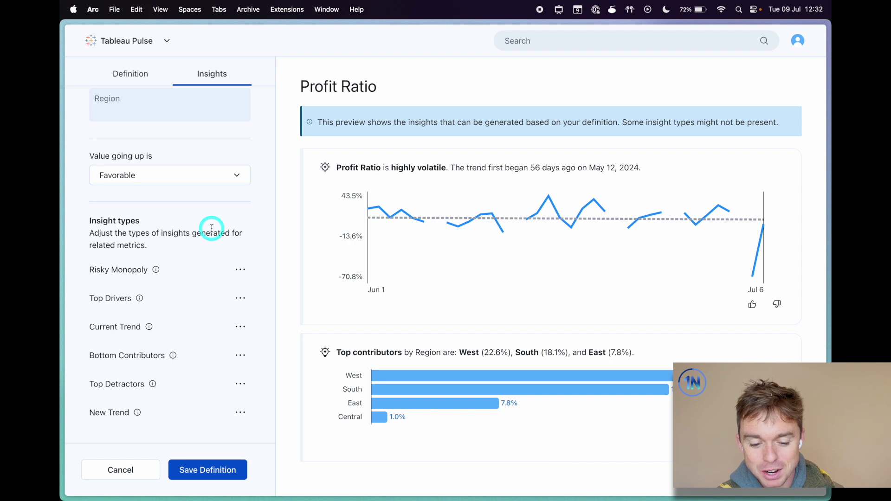
pyautogui.click(241, 270)
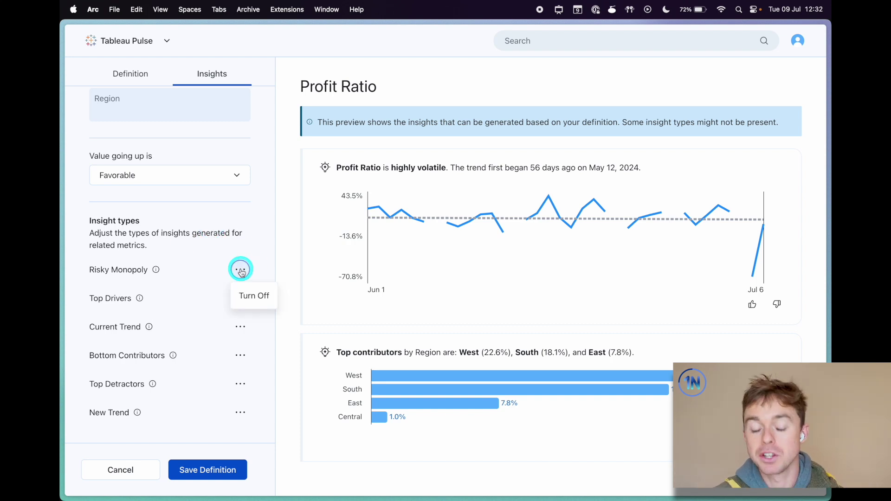
pyautogui.click(239, 270)
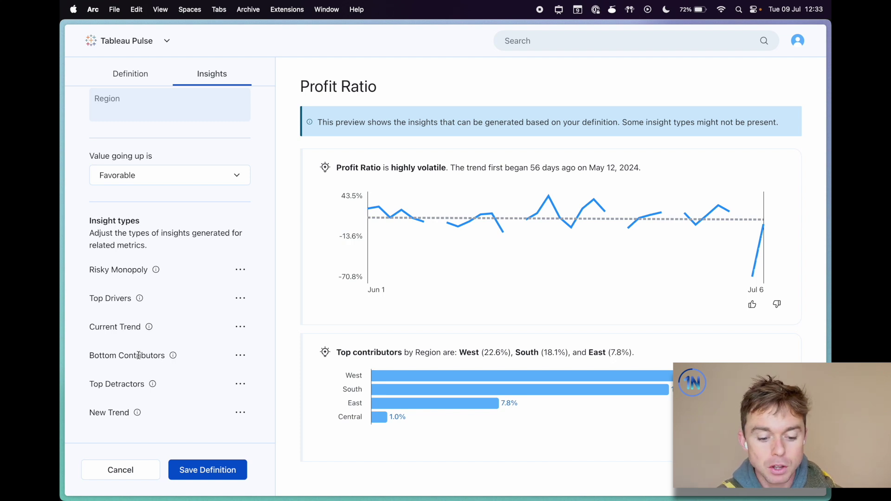
pyautogui.scroll(2, 138, 356)
pyautogui.scroll(-2, 138, 355)
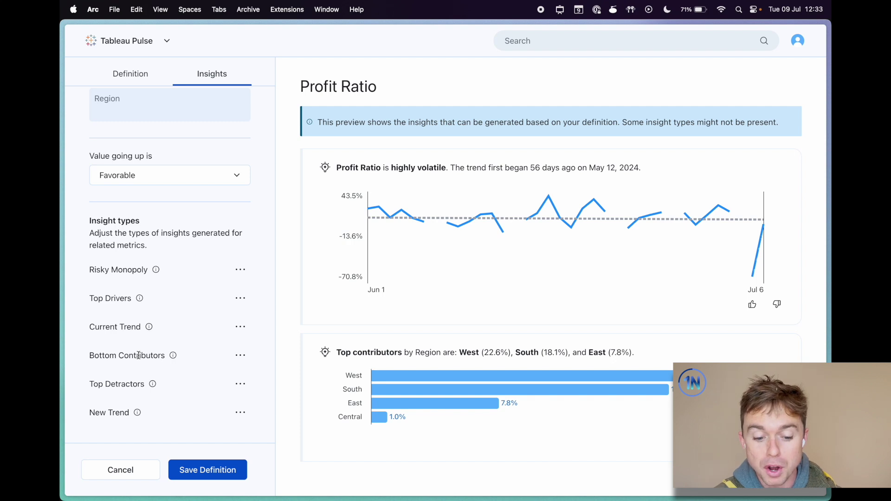
pyautogui.click(237, 269)
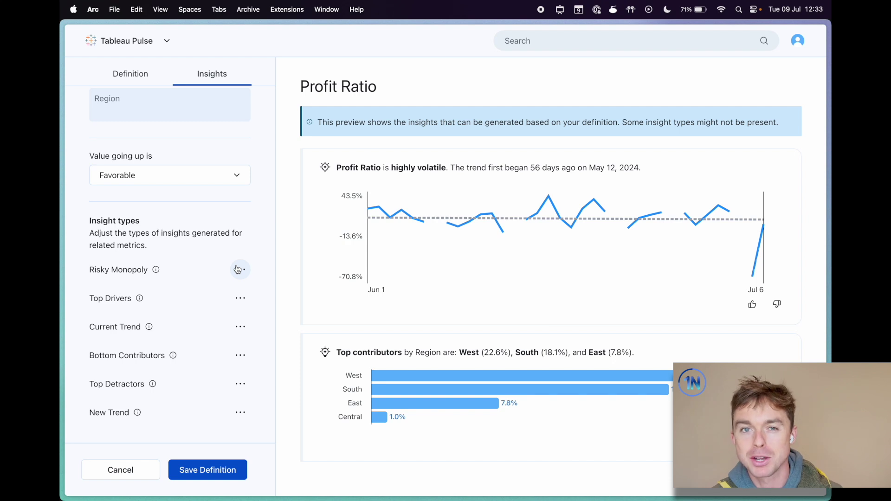
pyautogui.scroll(2, 237, 269)
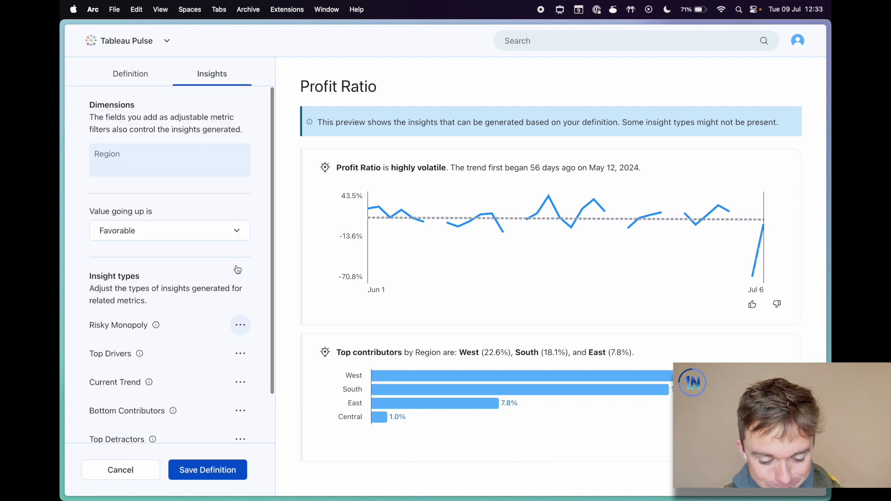
# Return to the definition settings and save the Profit Ratio metric definition
pyautogui.click(132, 75)
pyautogui.scroll(-10, 229, 290)
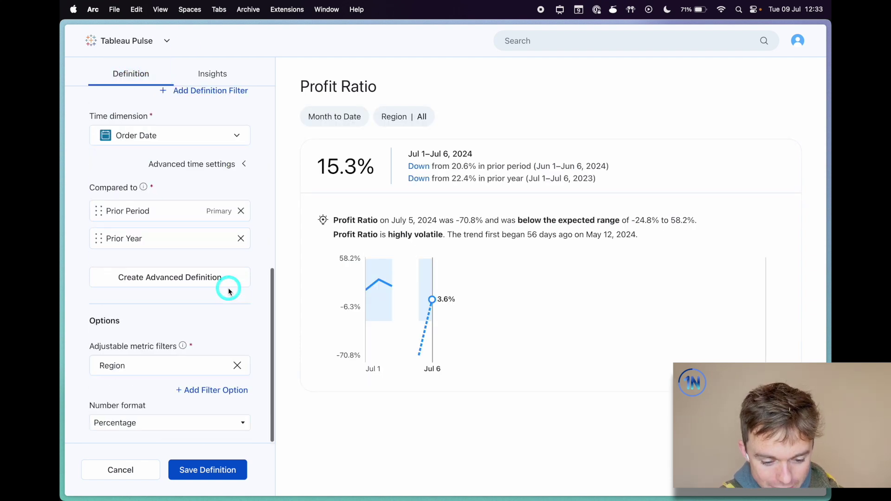
pyautogui.click(200, 470)
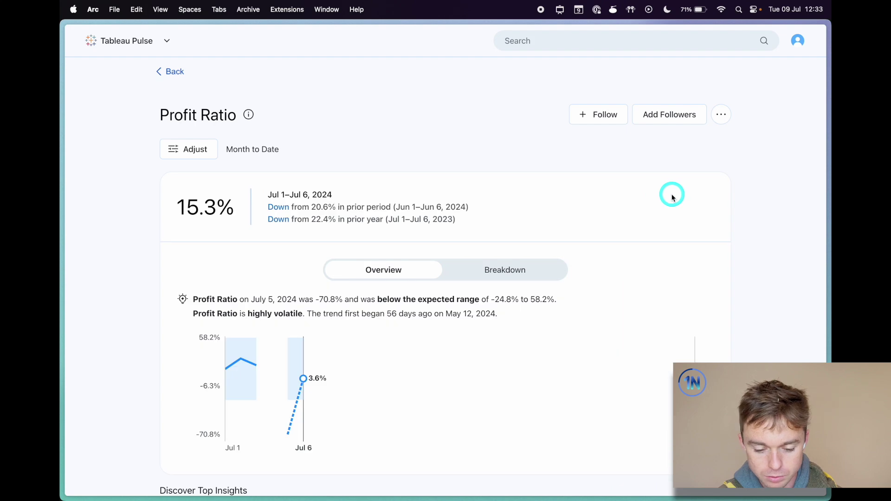
pyautogui.scroll(-5, 672, 197)
pyautogui.scroll(5, 672, 197)
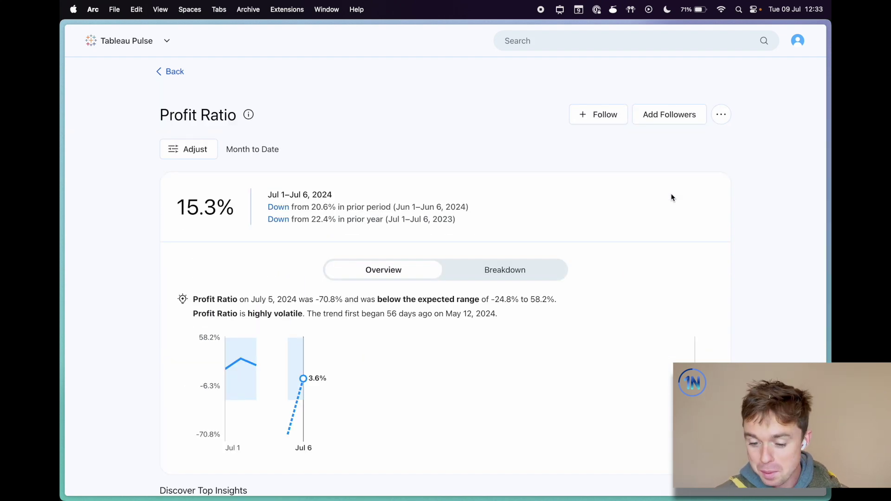
# Follow the Profit Ratio metric and review its follower list
pyautogui.click(581, 114)
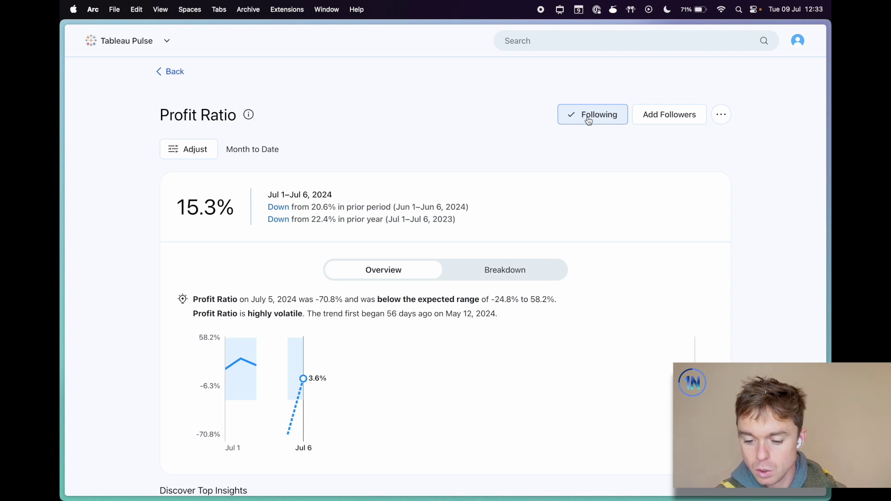
pyautogui.click(656, 114)
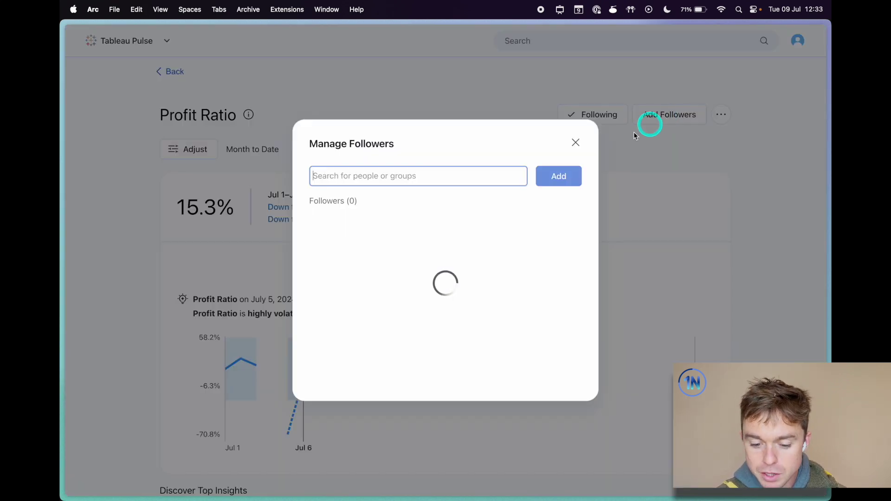
pyautogui.click(575, 144)
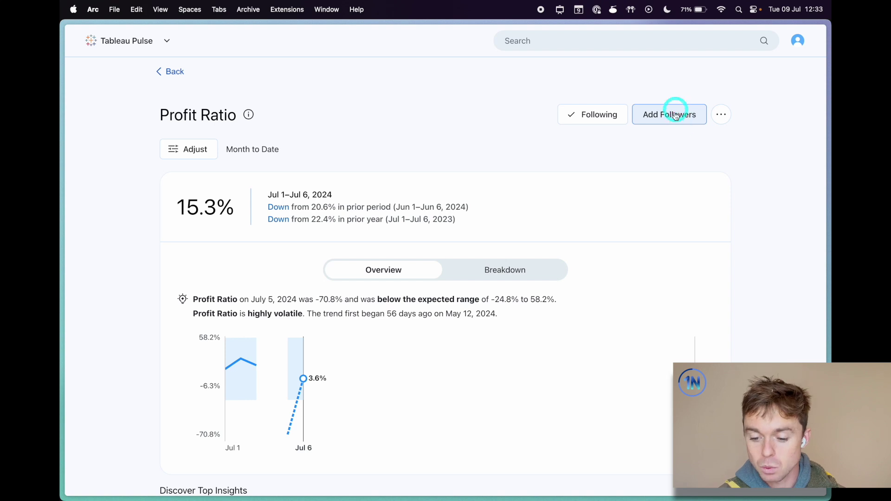
pyautogui.click(721, 114)
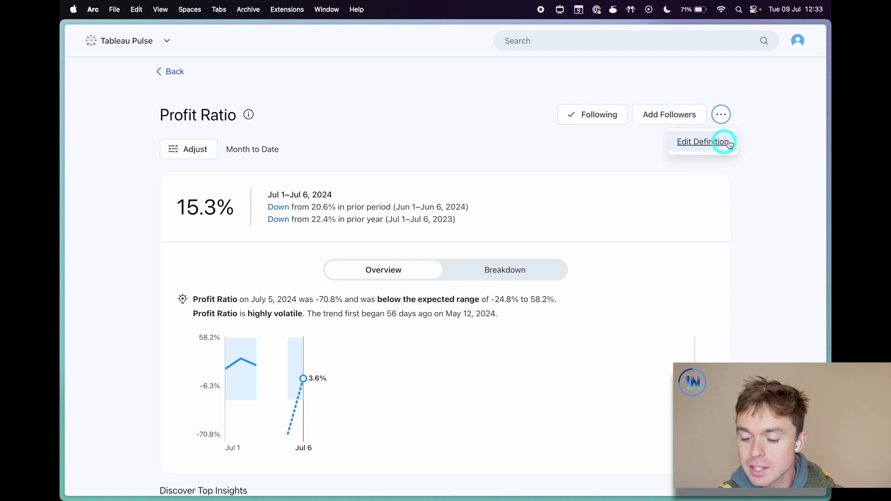
pyautogui.click(759, 170)
pyautogui.scroll(-2, 759, 171)
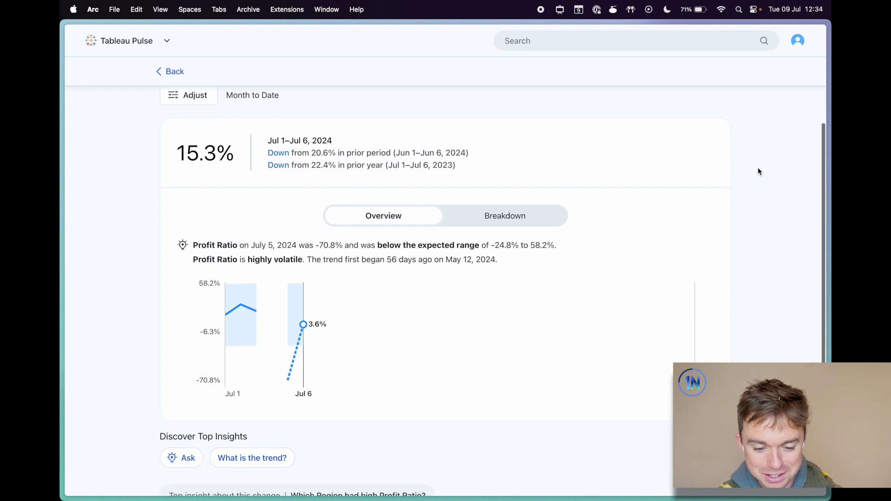
pyautogui.scroll(2, 760, 172)
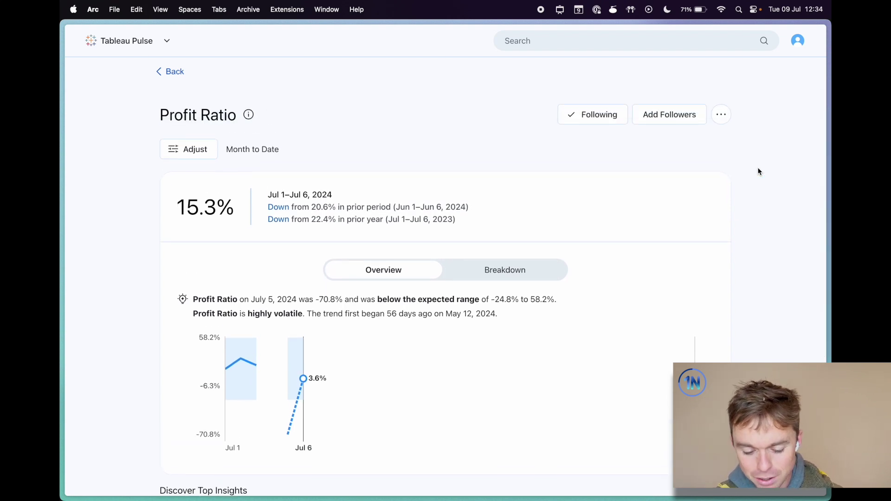
pyautogui.hotkey('ctrl', 'alt', 'a')
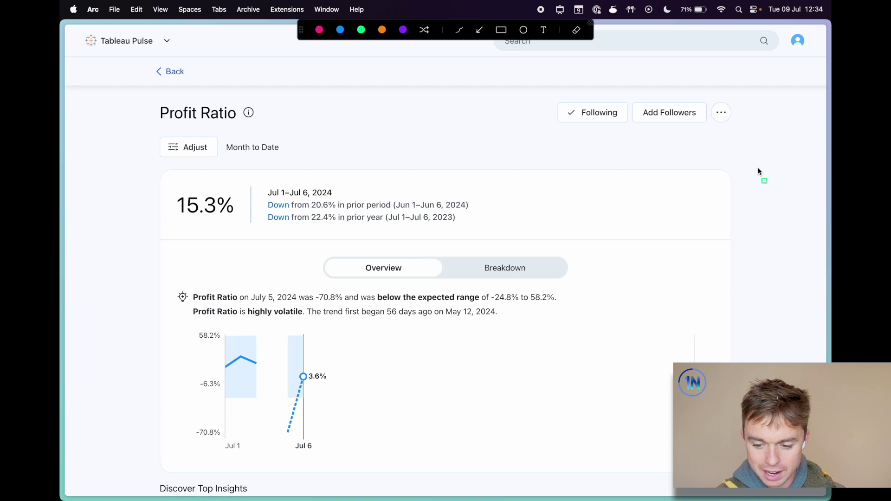
pyautogui.moveTo(260, 201)
pyautogui.mouseDown()
pyautogui.moveTo(511, 237)
pyautogui.moveTo(486, 231)
pyautogui.mouseUp()
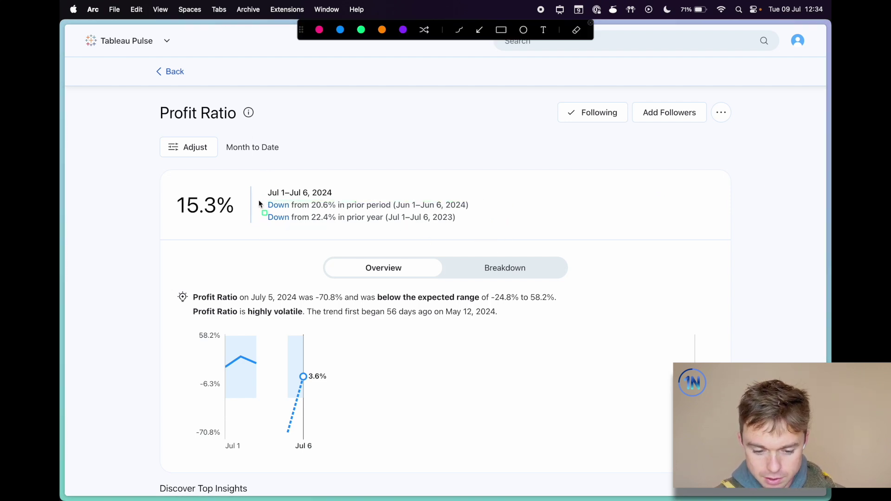
pyautogui.moveTo(260, 200); pyautogui.dragTo(473, 226)
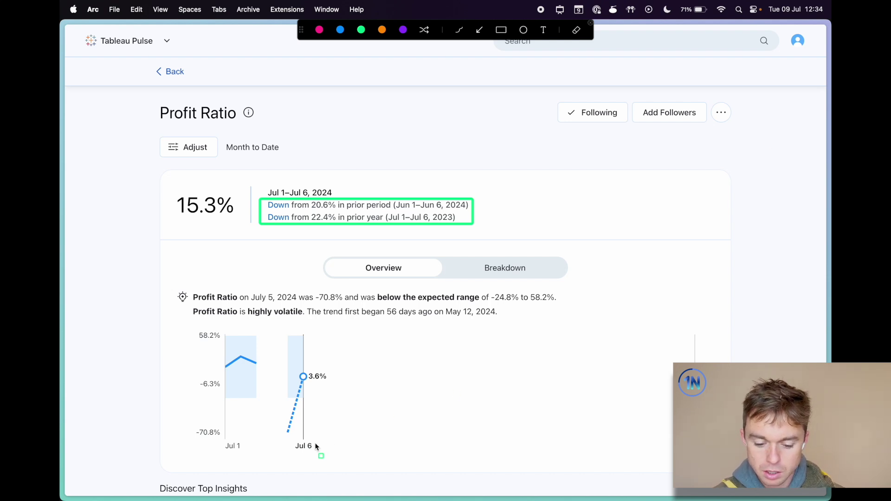
pyautogui.moveTo(291, 439)
pyautogui.mouseDown()
pyautogui.moveTo(328, 442)
pyautogui.moveTo(320, 453)
pyautogui.mouseUp()
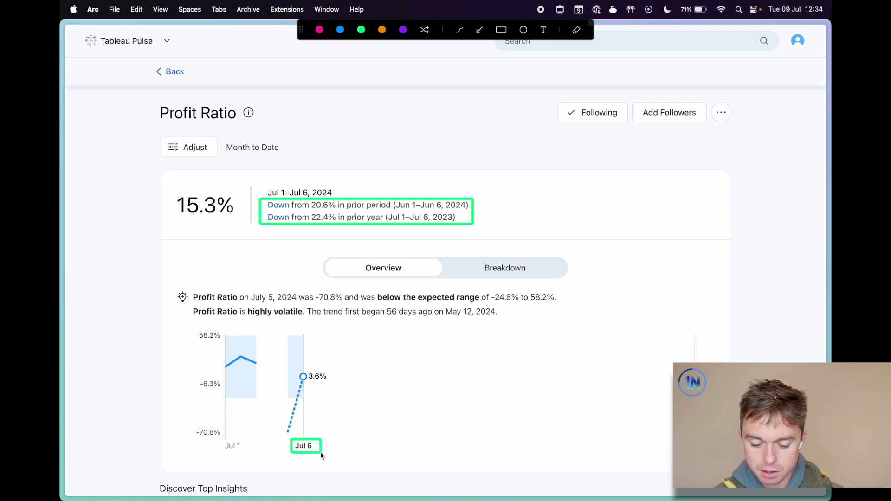
pyautogui.press('Escape')
pyautogui.click(722, 112)
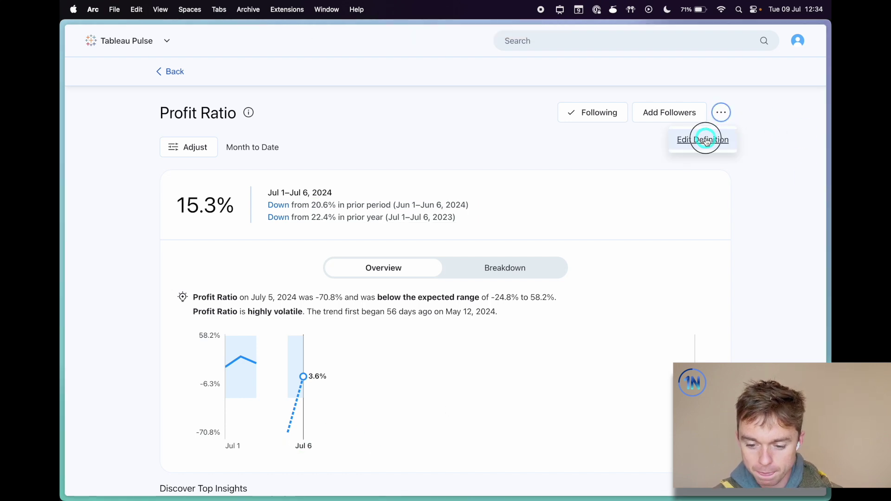
# Set the Profit Ratio definition's date offset to 0 days in Advanced time settings and save it
pyautogui.click(704, 140)
pyautogui.scroll(-10, 205, 294)
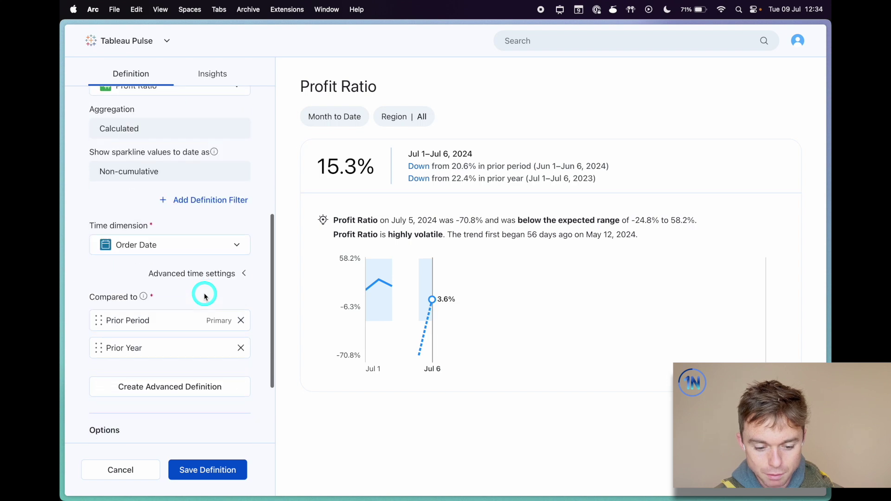
pyautogui.click(225, 274)
pyautogui.click(155, 315)
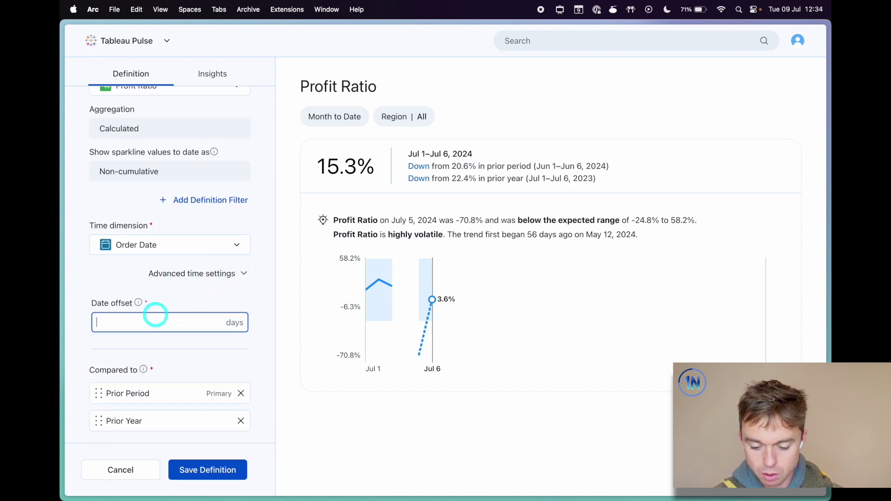
pyautogui.write('0')
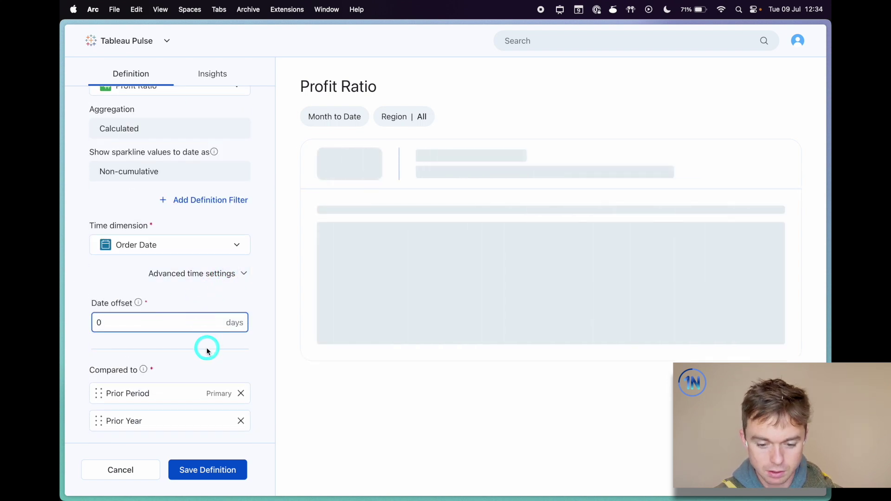
pyautogui.click(190, 470)
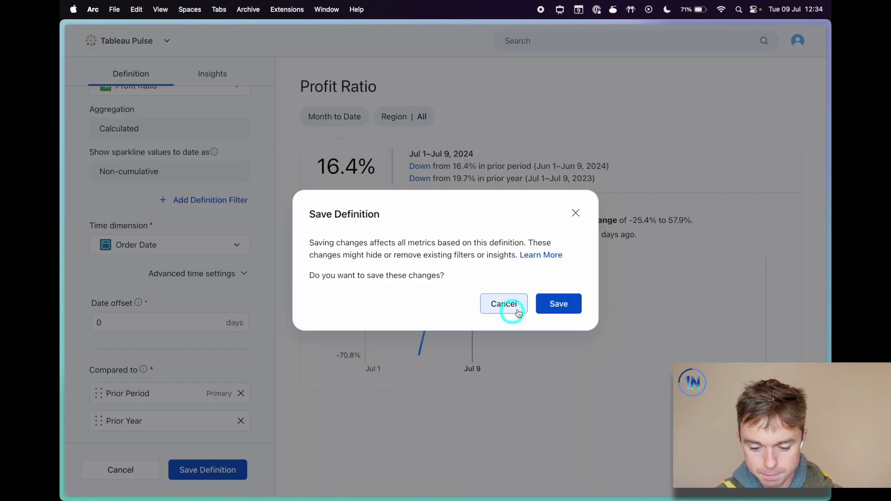
pyautogui.click(562, 303)
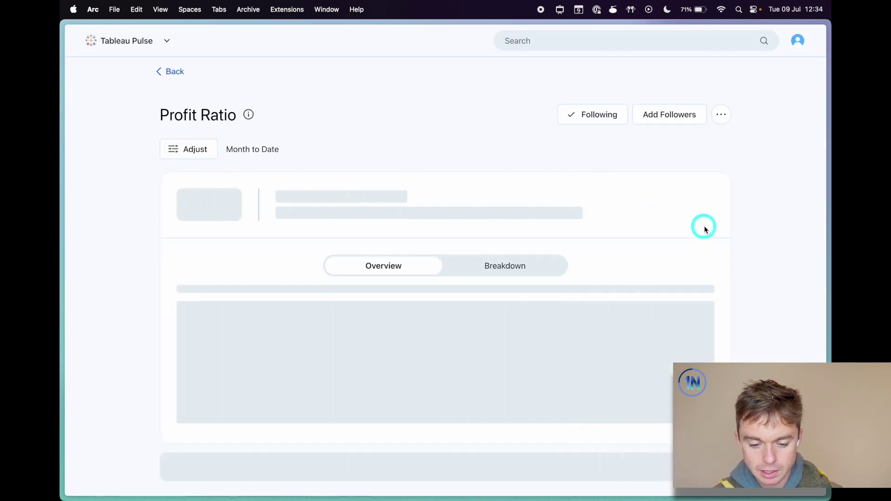
# Review the updated 16.4% result for Jul 1–Jul 9 and bring up the adjustable filters
pyautogui.scroll(-2, 704, 229)
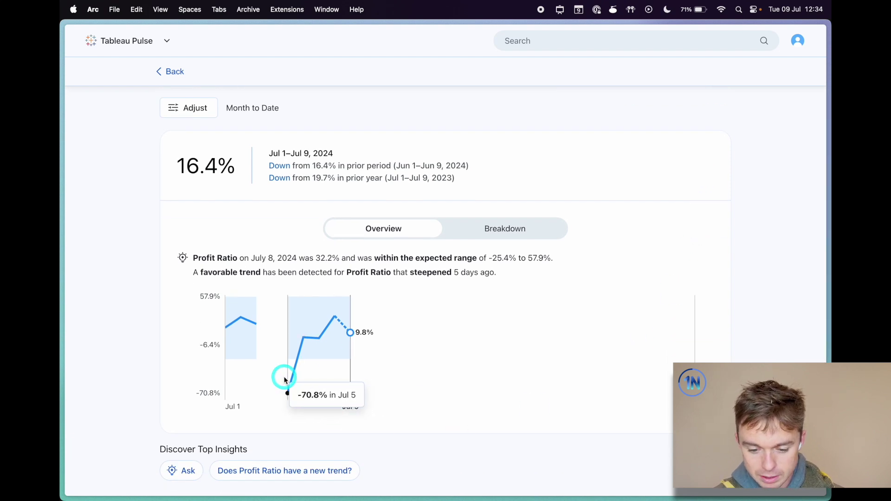
pyautogui.scroll(-2, 428, 370)
pyautogui.scroll(3, 428, 370)
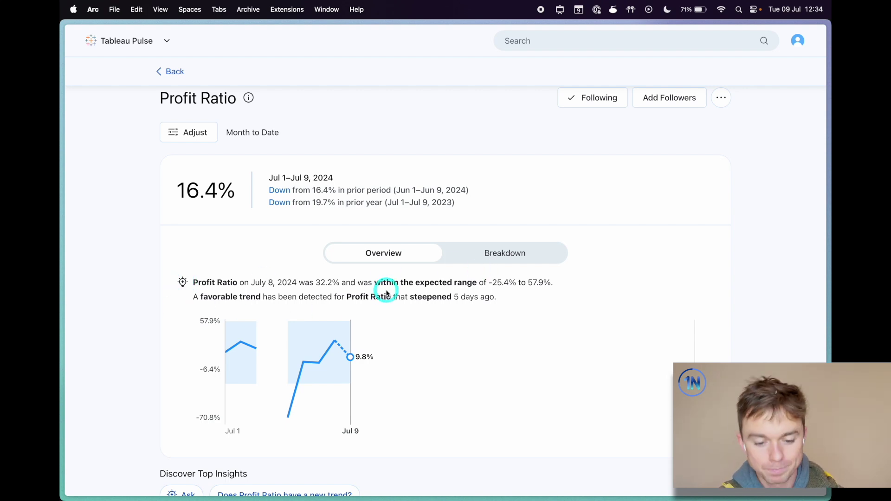
pyautogui.scroll(1, 387, 293)
pyautogui.click(184, 147)
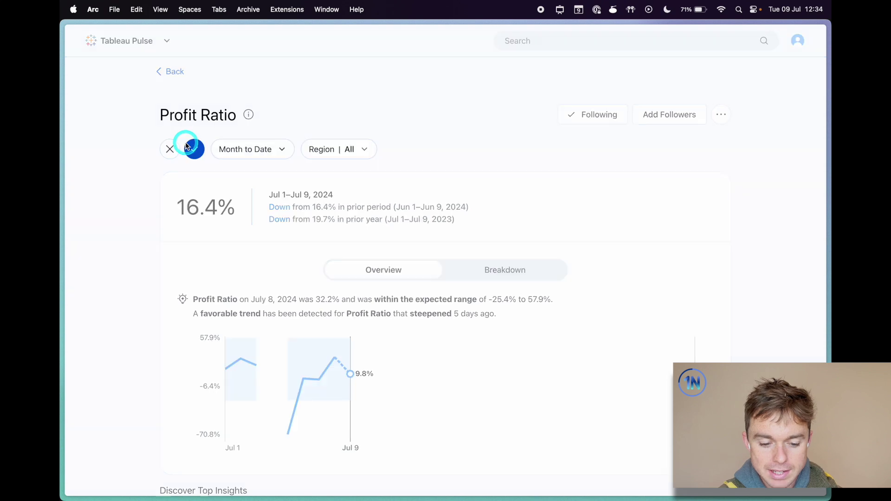
pyautogui.click(272, 149)
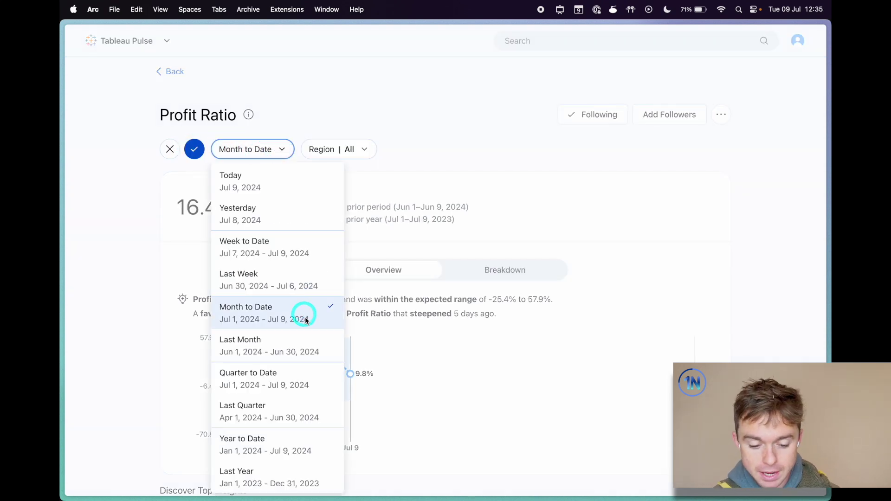
pyautogui.click(268, 384)
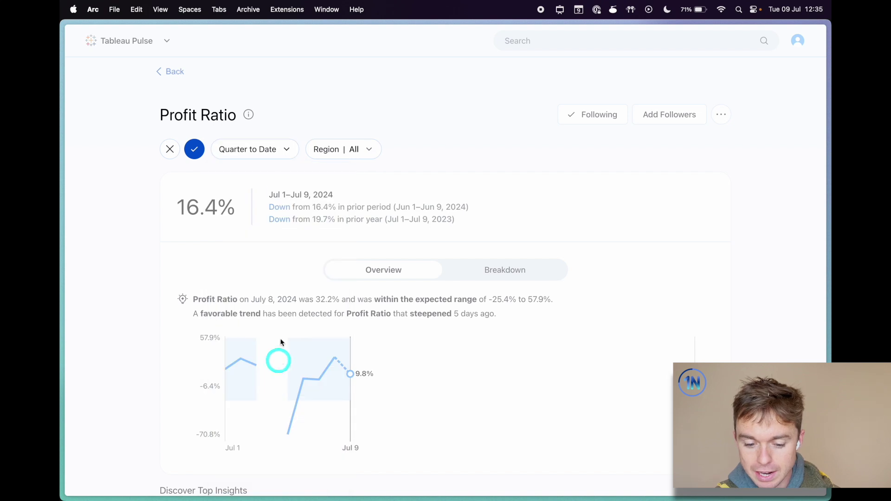
pyautogui.click(268, 151)
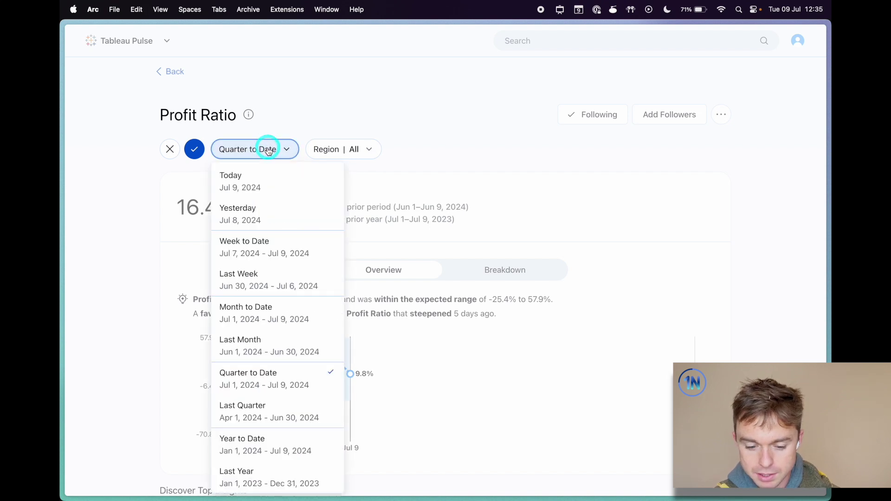
pyautogui.click(288, 438)
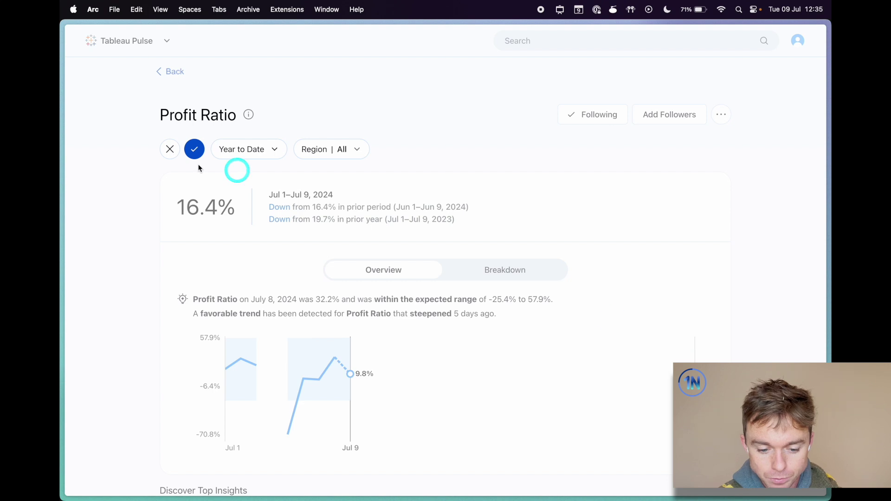
pyautogui.click(194, 149)
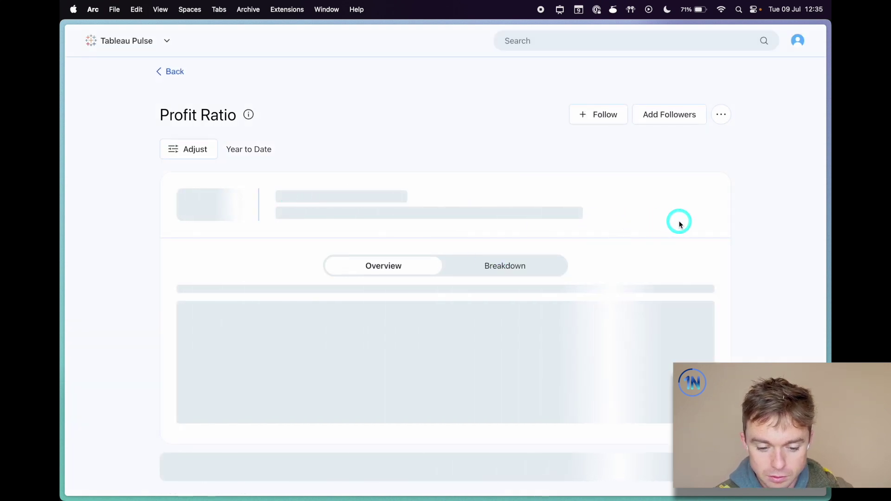
pyautogui.scroll(-4, 679, 223)
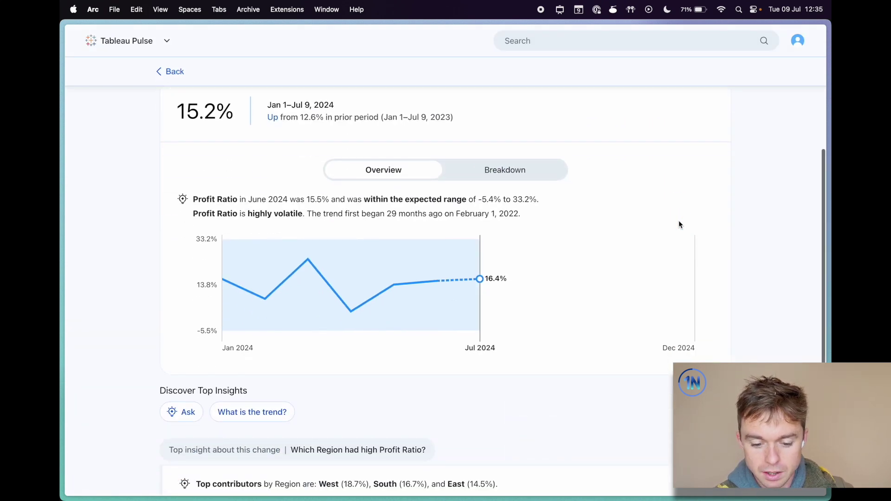
pyautogui.scroll(4, 678, 221)
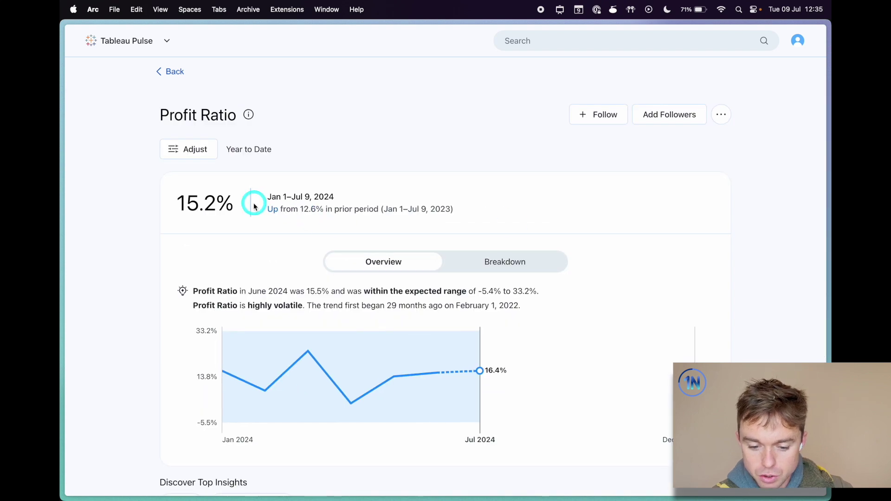
pyautogui.moveTo(268, 209); pyautogui.dragTo(354, 209)
pyautogui.click(354, 209)
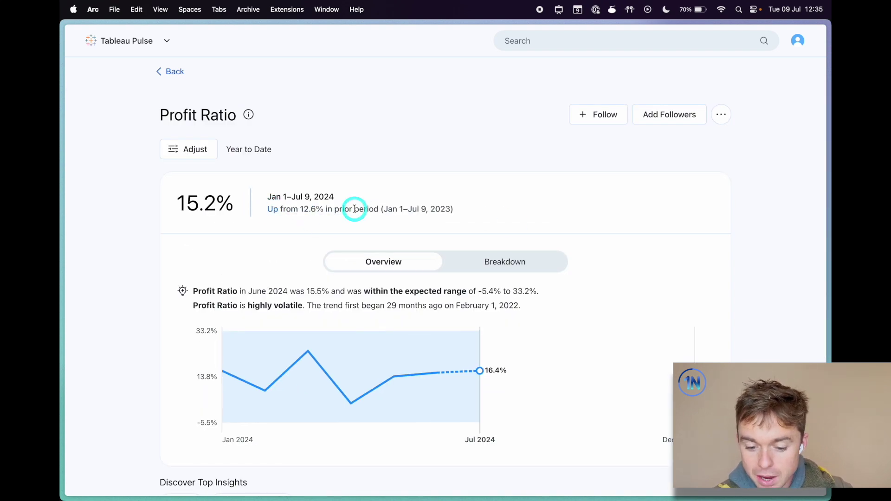
pyautogui.moveTo(223, 370)
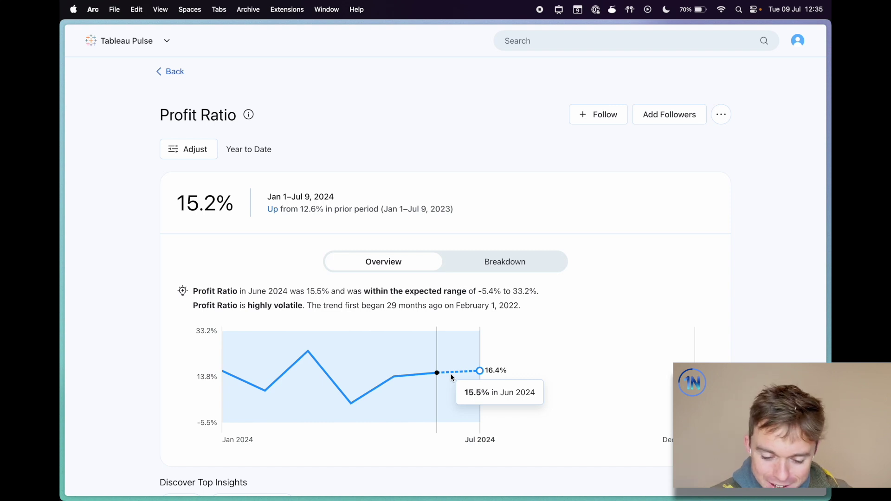
pyautogui.click(589, 374)
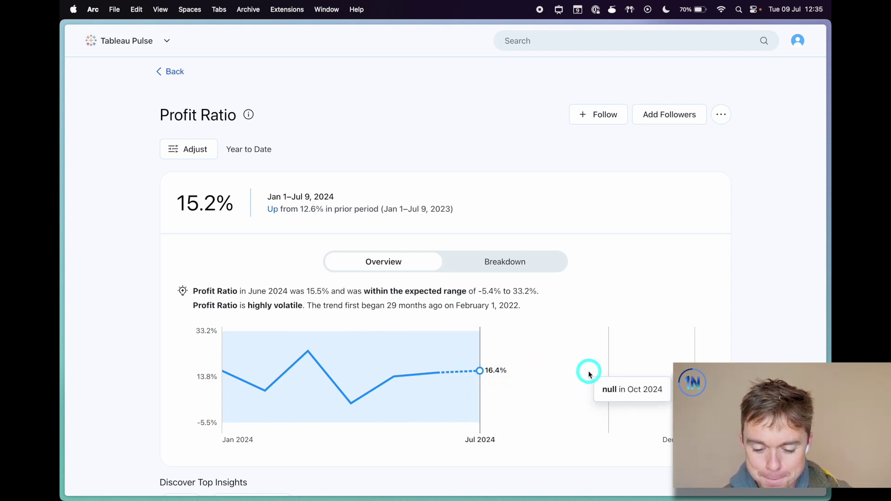
pyautogui.scroll(-3, 589, 374)
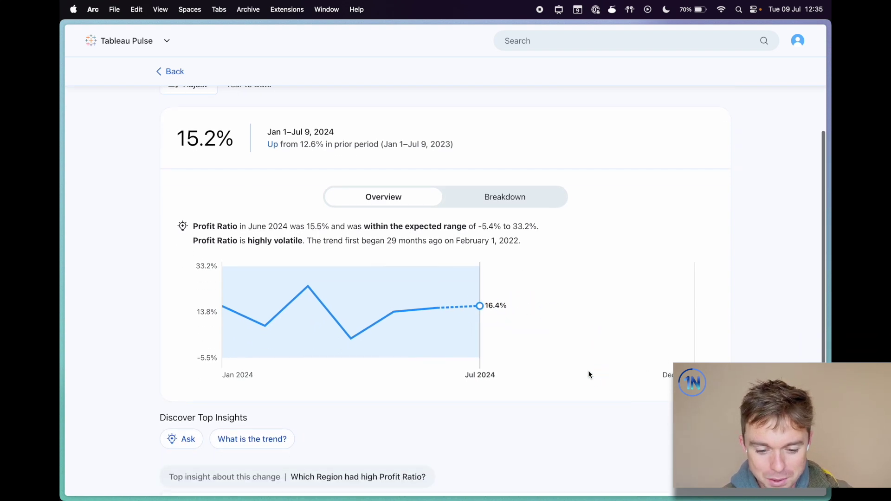
pyautogui.scroll(3, 589, 374)
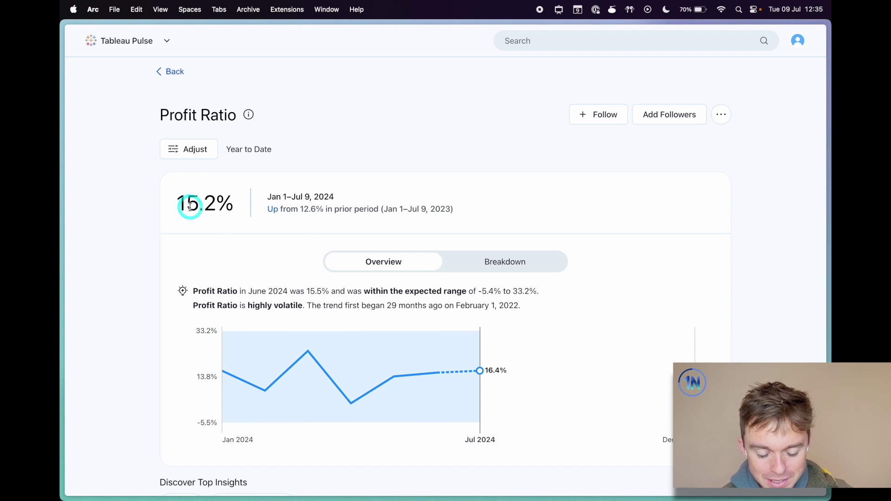
pyautogui.click(194, 150)
# Filter Profit Ratio to only the Central and South regions
pyautogui.click(357, 149)
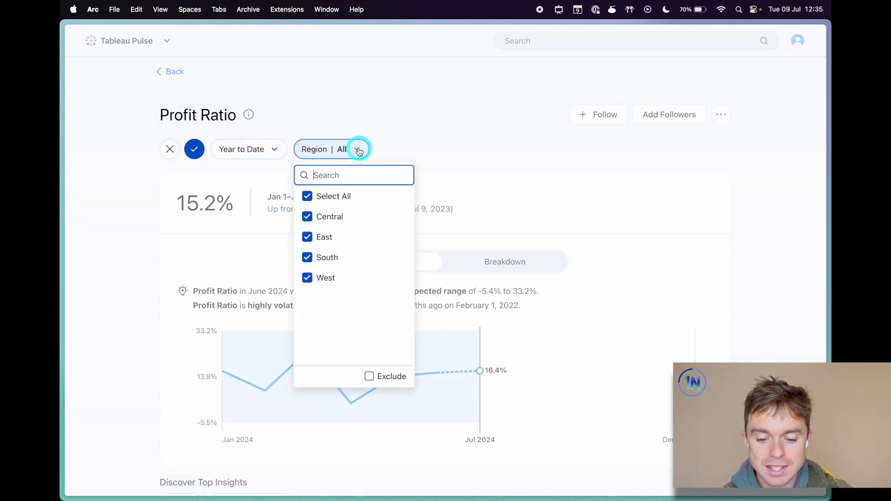
pyautogui.click(348, 150)
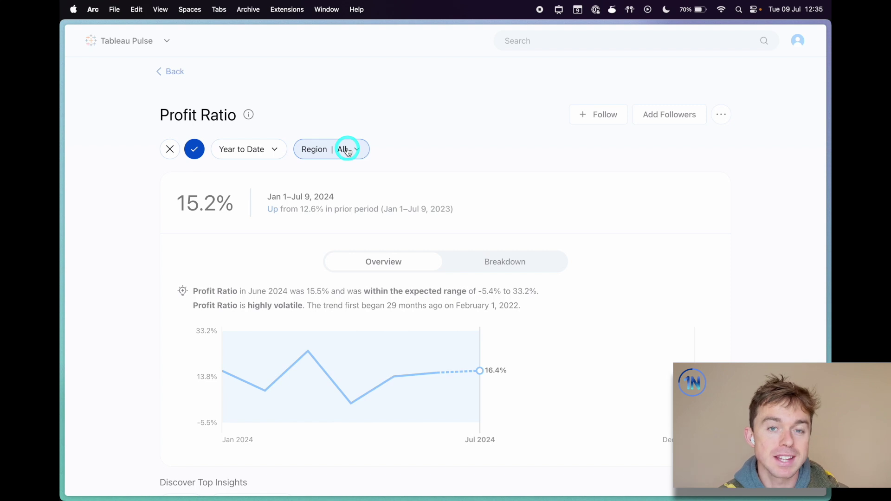
pyautogui.click(347, 151)
pyautogui.click(307, 196)
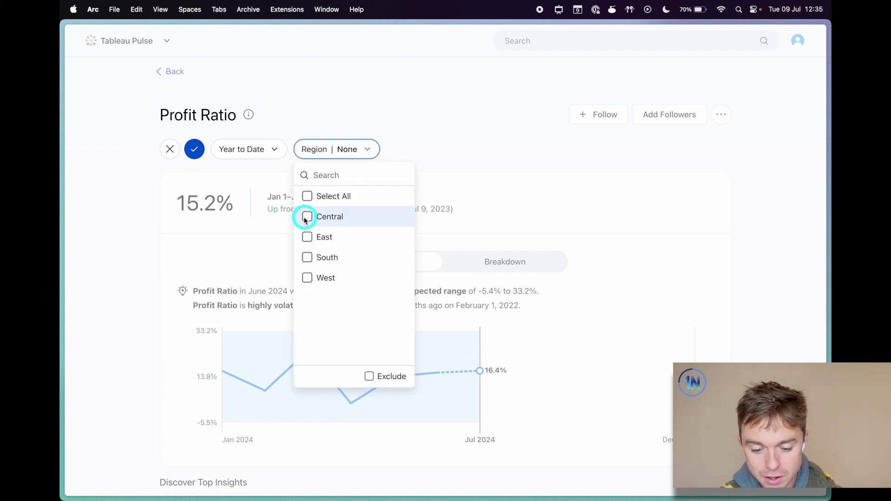
pyautogui.click(306, 218)
pyautogui.click(307, 257)
pyautogui.click(395, 140)
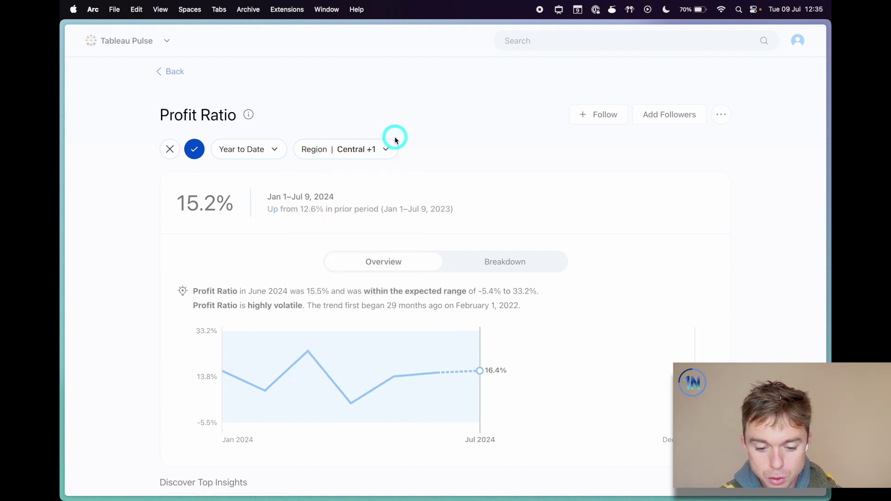
pyautogui.click(194, 149)
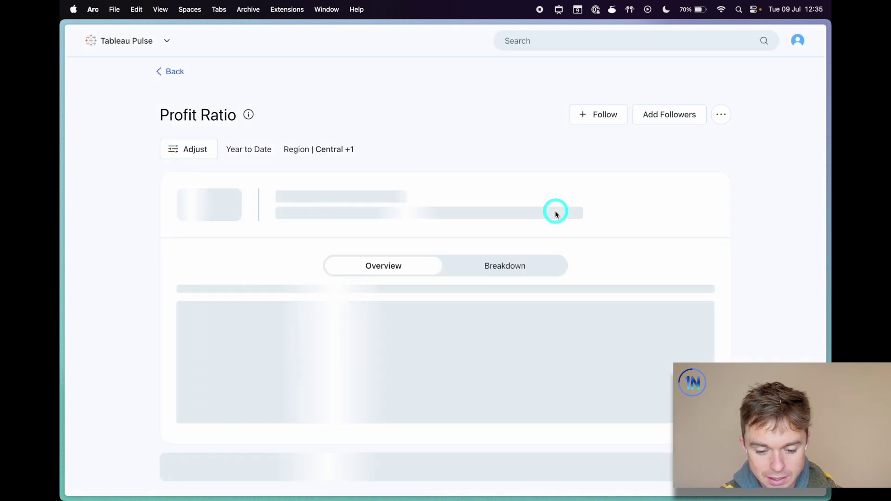
# After reviewing the 12.3% Central/South result, reset the Region filter to all regions
pyautogui.scroll(-1, 453, 205)
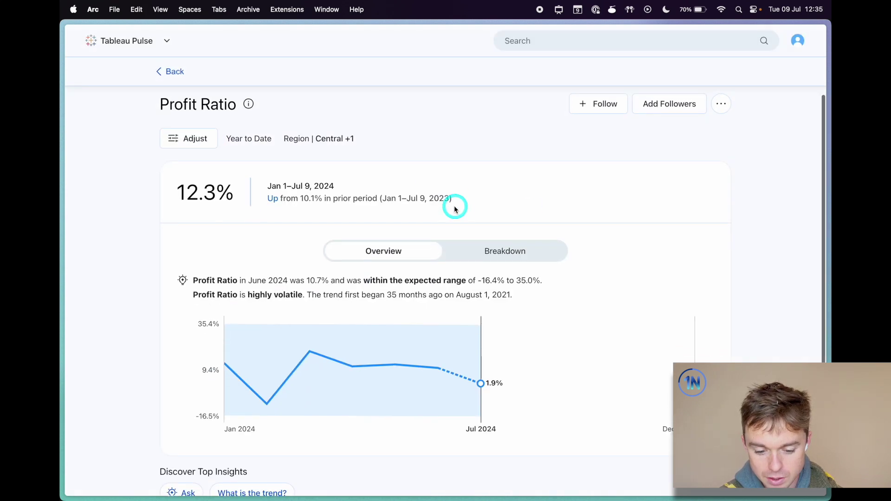
pyautogui.scroll(1, 164, 315)
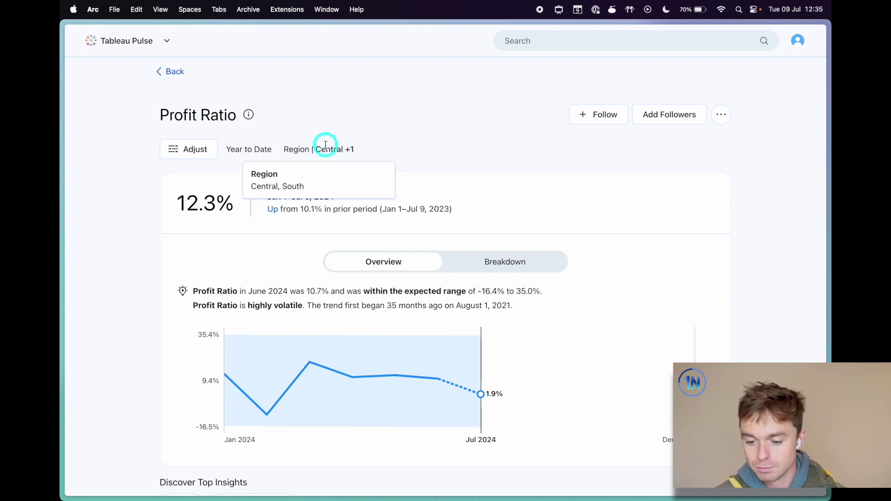
pyautogui.scroll(-5, 325, 145)
pyautogui.scroll(5, 325, 145)
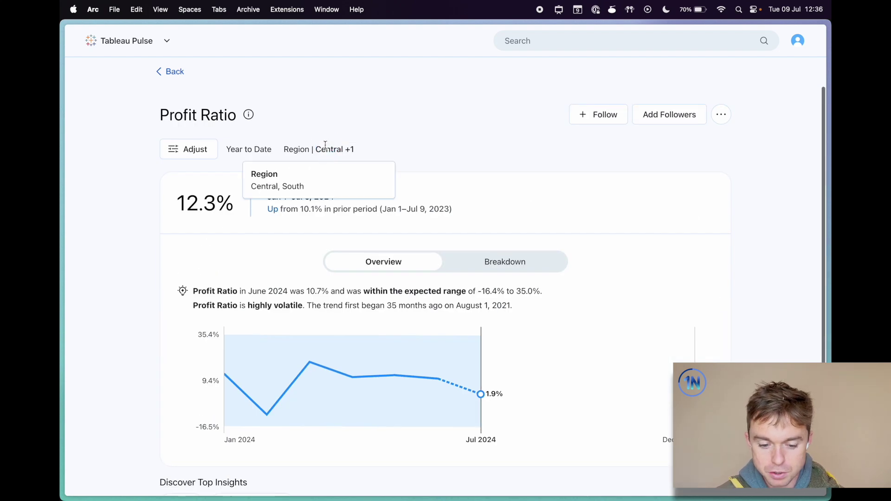
pyautogui.scroll(-4, 283, 182)
pyautogui.moveTo(256, 425)
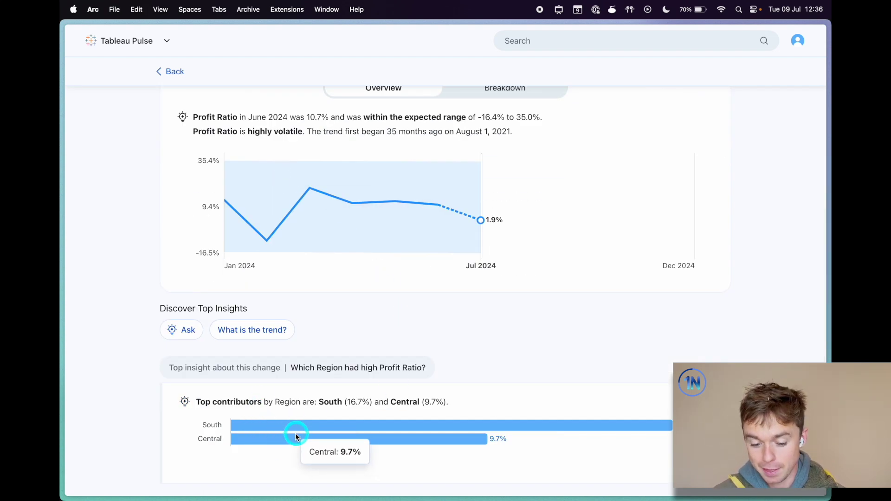
pyautogui.scroll(5, 324, 440)
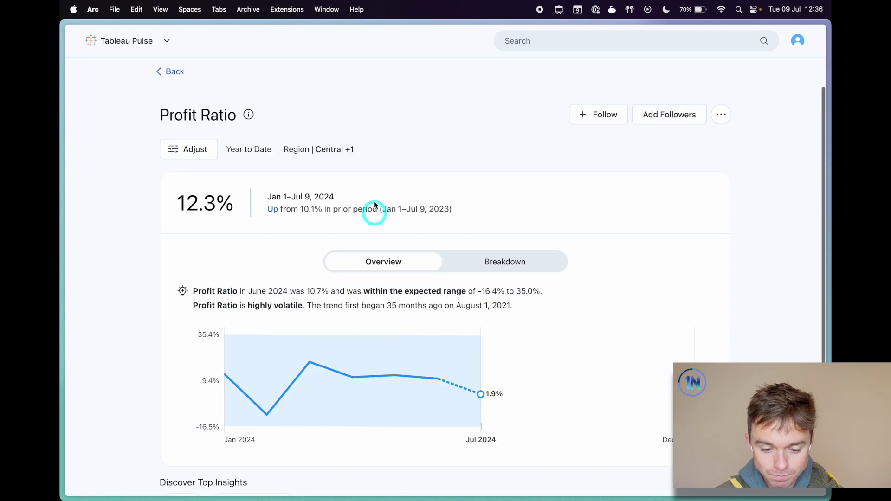
pyautogui.click(201, 148)
pyautogui.click(324, 149)
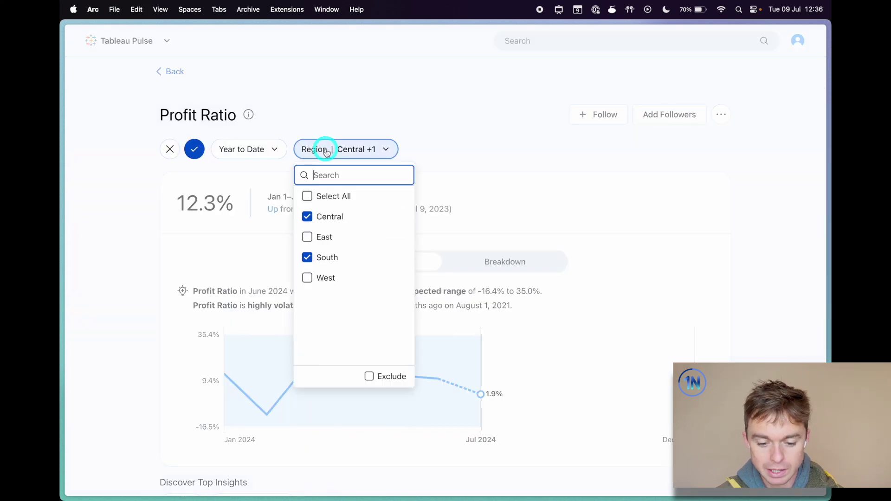
pyautogui.click(320, 194)
pyautogui.click(352, 151)
pyautogui.click(195, 149)
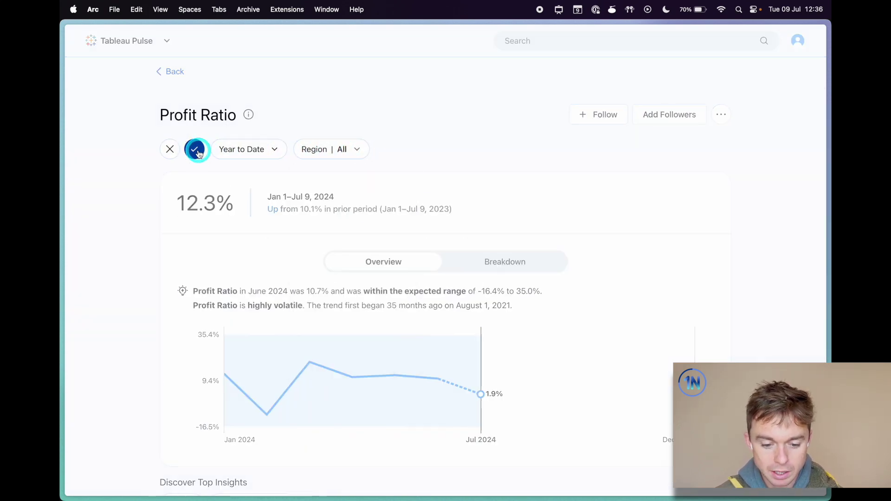
pyautogui.scroll(-5, 173, 250)
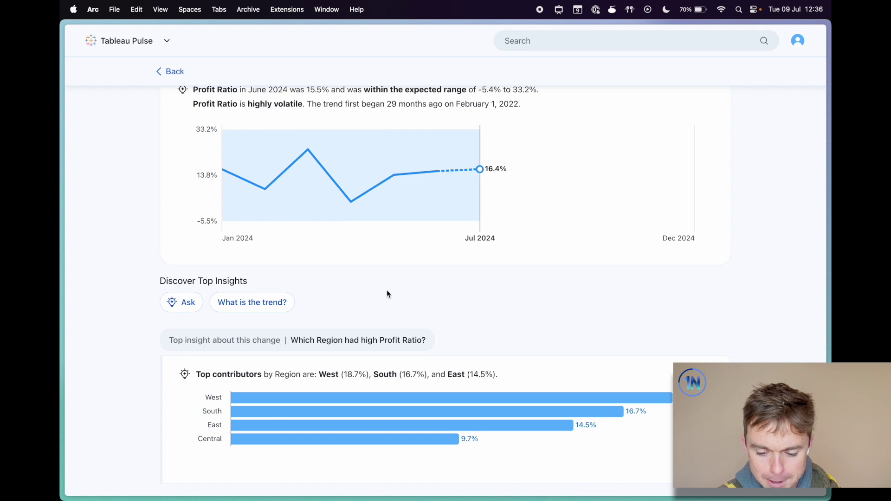
pyautogui.click(284, 426)
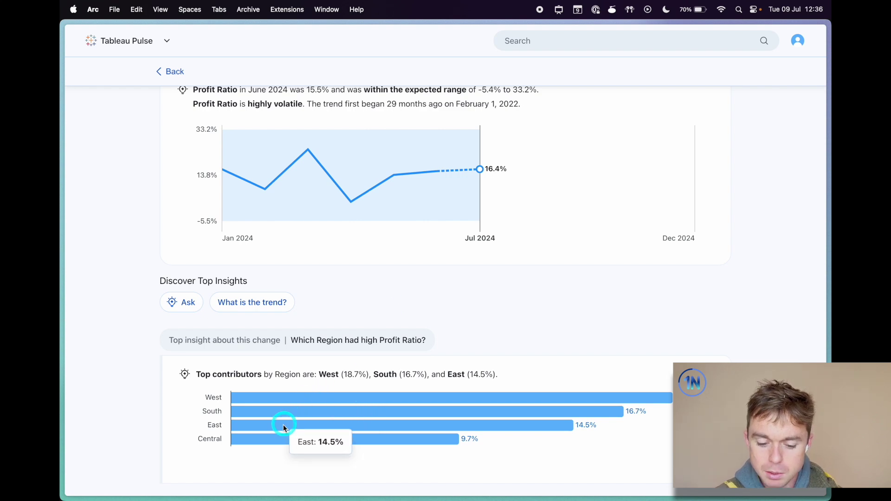
pyautogui.scroll(5, 297, 418)
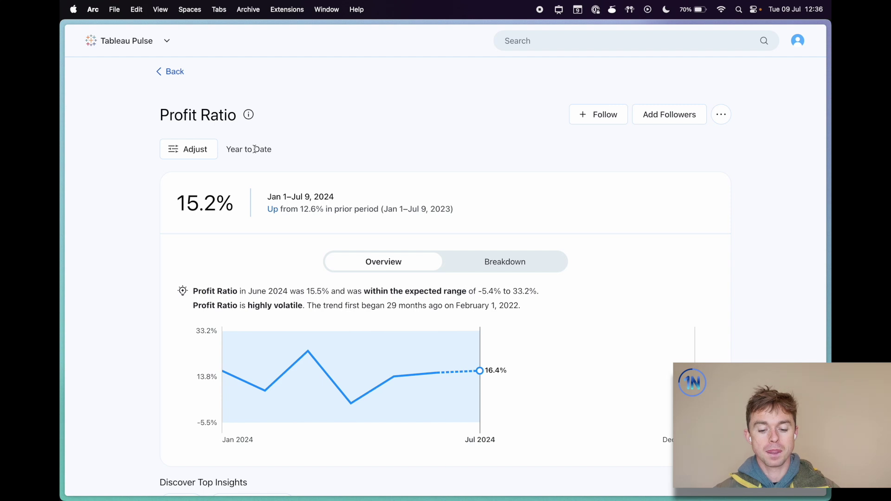
pyautogui.scroll(-5, 255, 149)
pyautogui.click(290, 398)
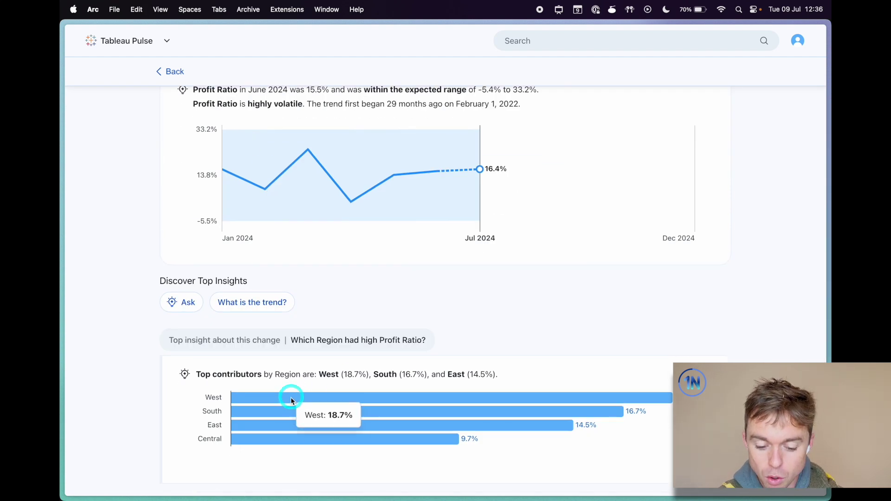
pyautogui.click(289, 436)
pyautogui.click(348, 198)
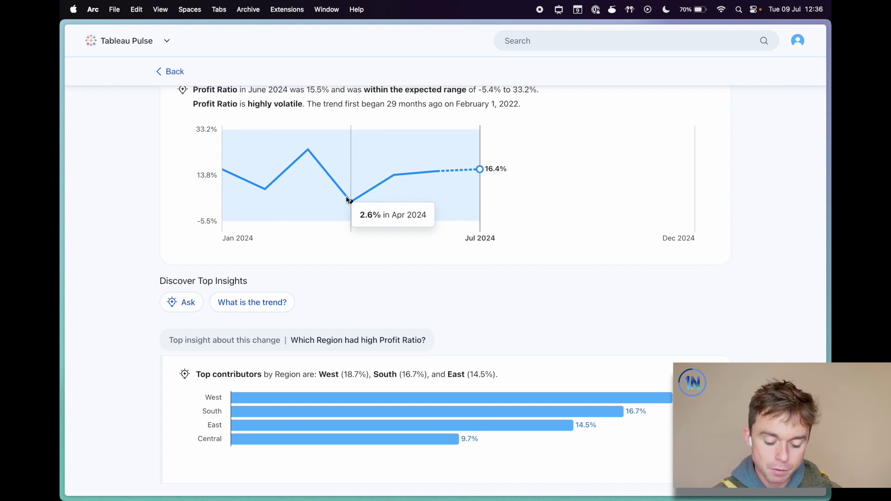
pyautogui.click(299, 426)
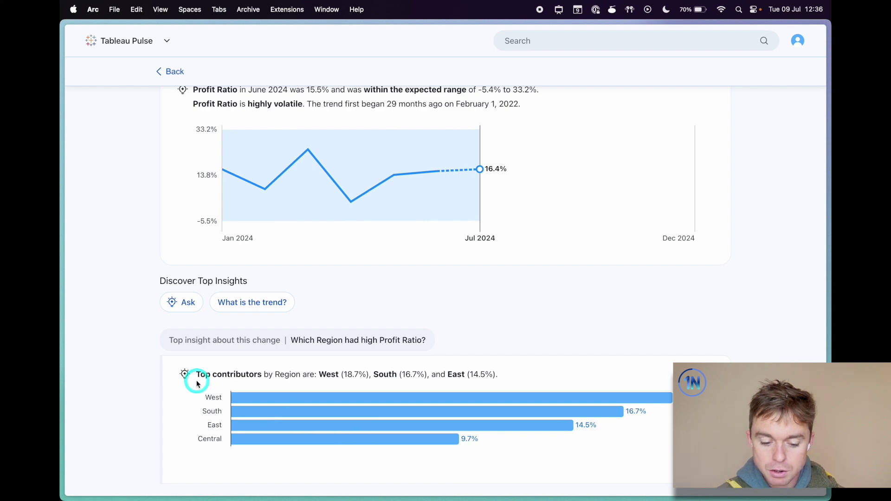
pyautogui.moveTo(195, 375); pyautogui.dragTo(261, 375)
pyautogui.click(260, 375)
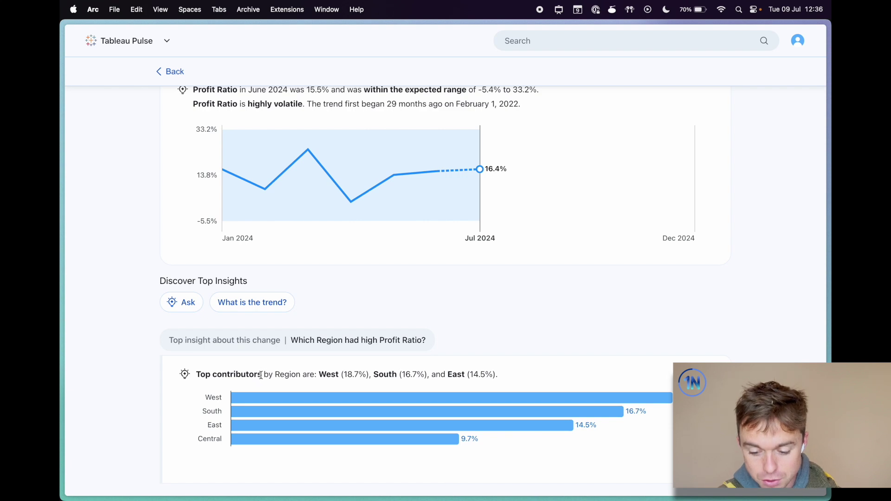
pyautogui.click(399, 433)
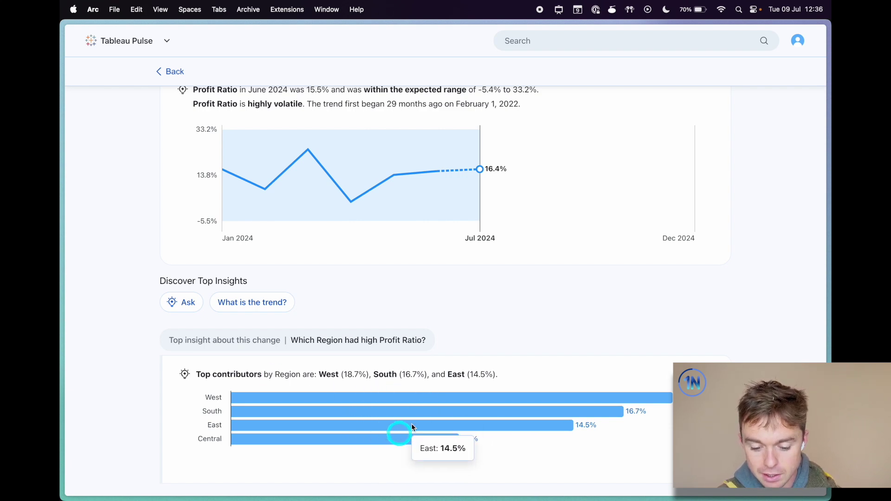
pyautogui.click(159, 282)
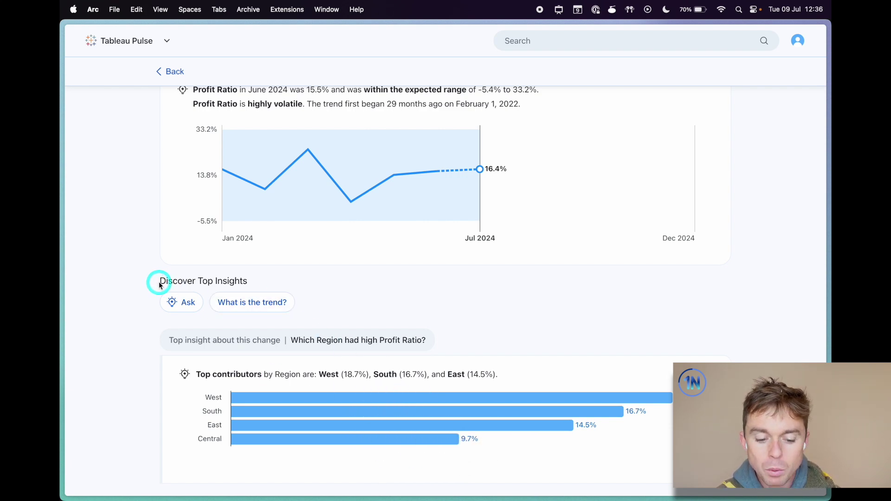
pyautogui.moveTo(159, 284); pyautogui.dragTo(255, 281)
pyautogui.click(257, 284)
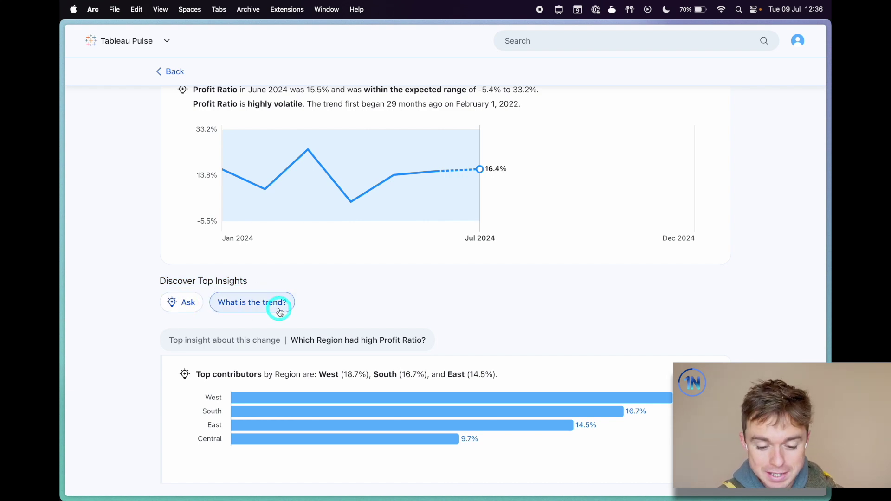
pyautogui.click(253, 303)
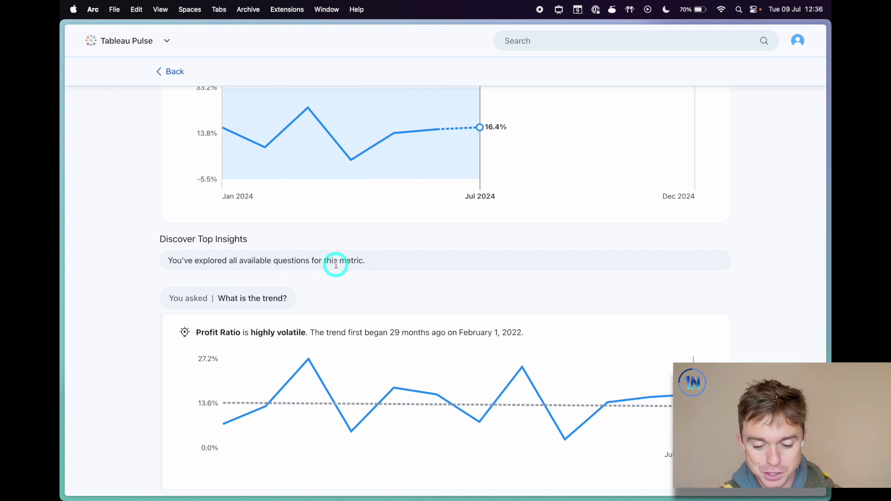
pyautogui.scroll(-3, 304, 270)
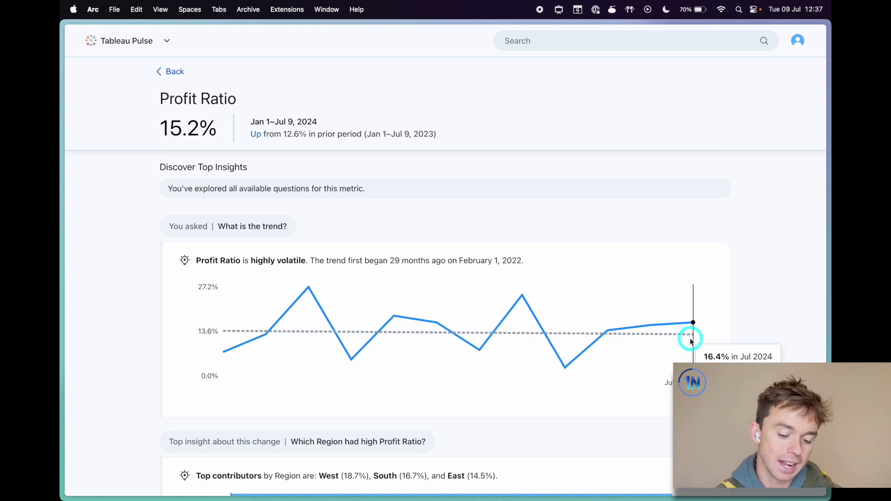
pyautogui.scroll(-3, 368, 305)
pyautogui.scroll(1, 368, 310)
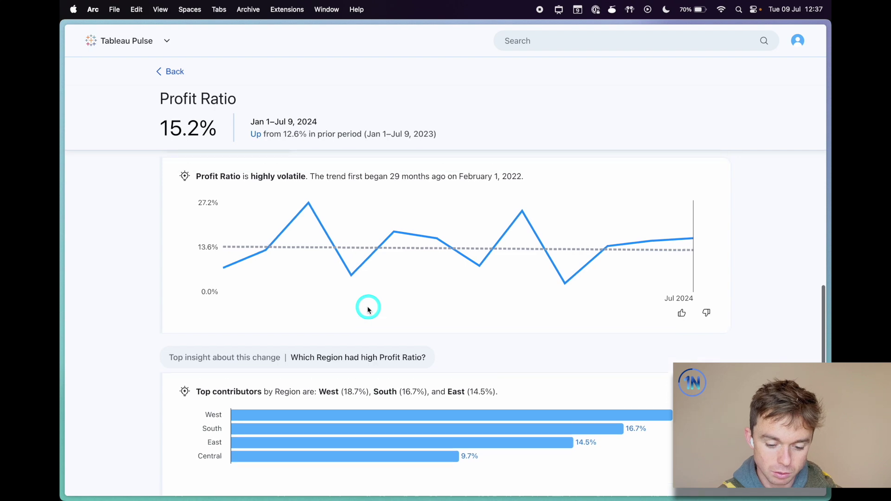
pyautogui.scroll(5, 368, 309)
pyautogui.scroll(2, 368, 309)
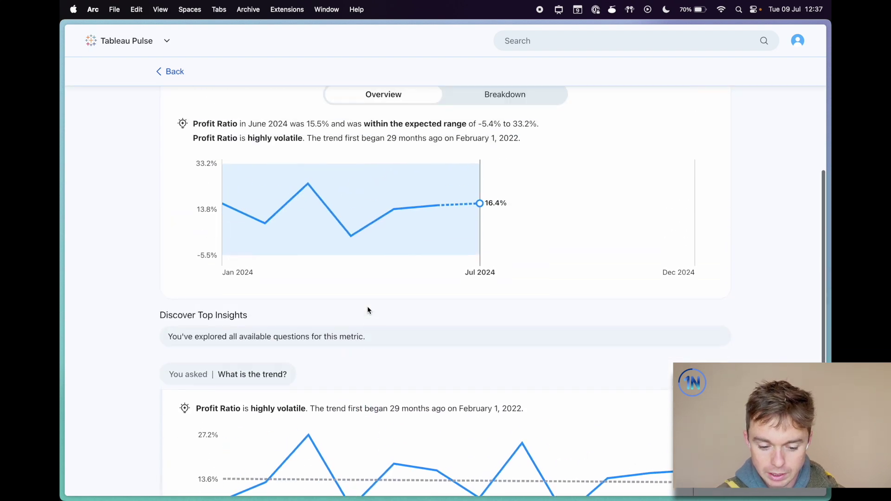
pyautogui.scroll(-5, 200, 342)
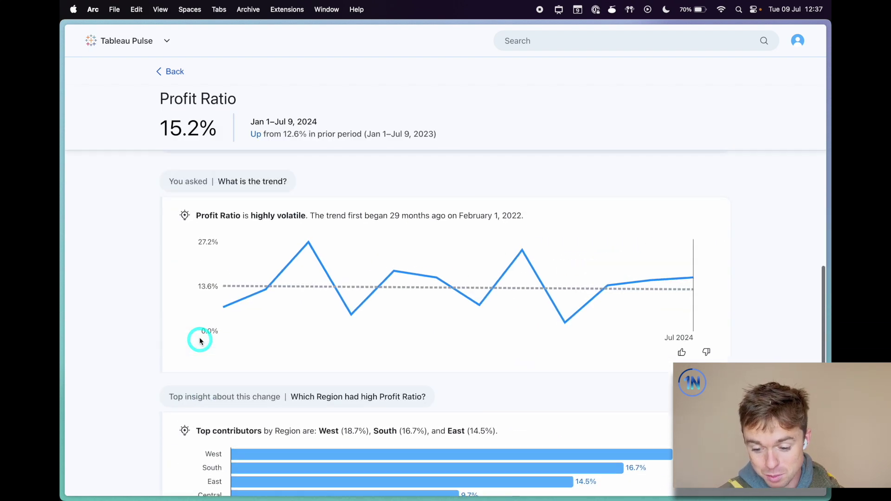
pyautogui.scroll(9, 200, 342)
pyautogui.scroll(-11, 200, 342)
pyautogui.scroll(5, 200, 342)
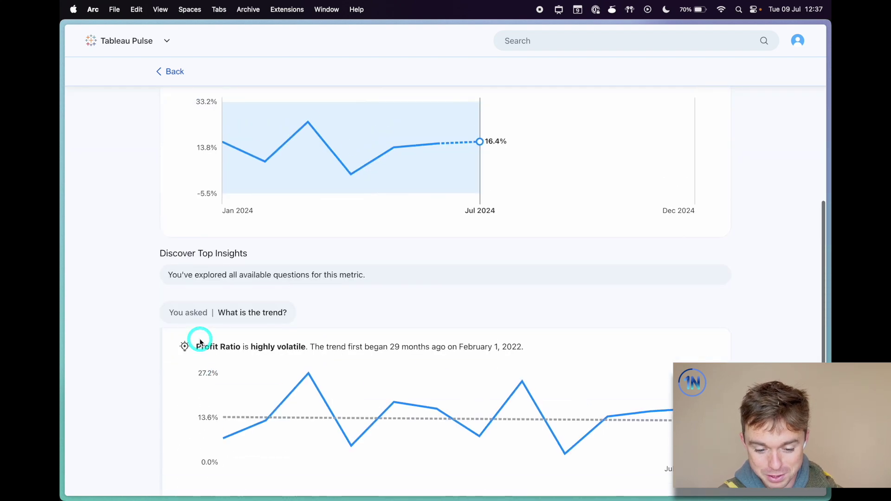
pyautogui.scroll(2, 187, 270)
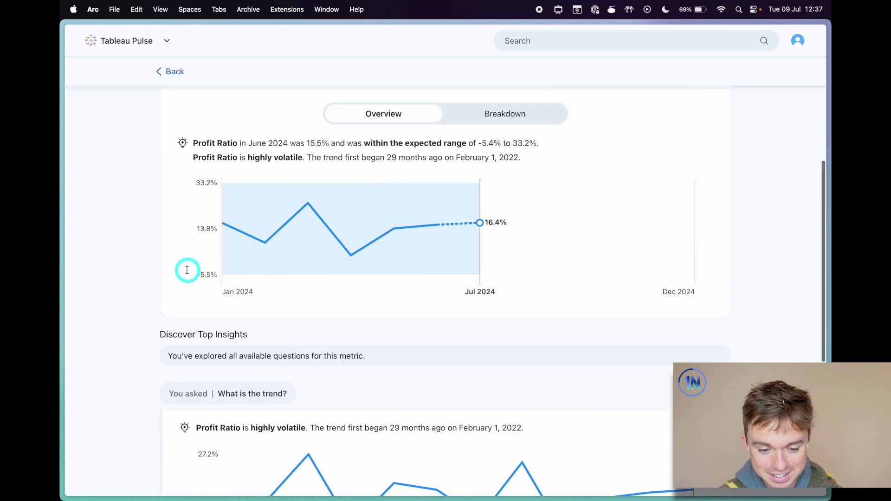
pyautogui.scroll(4, 187, 270)
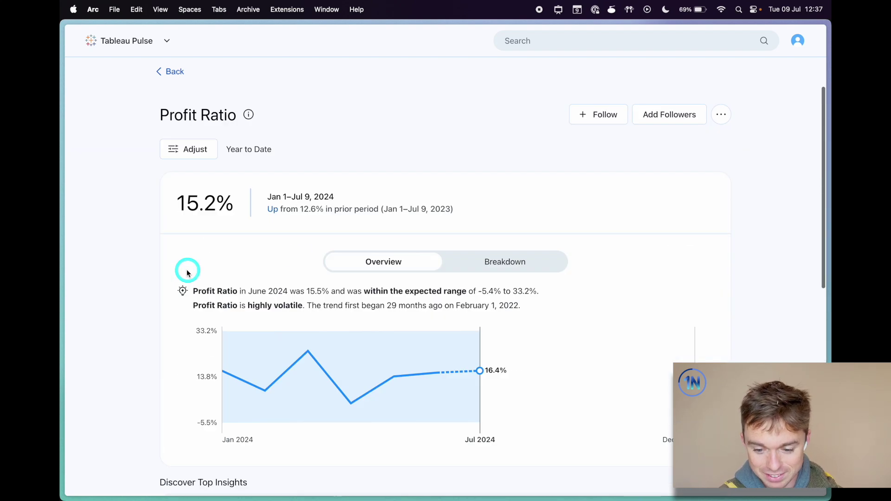
pyautogui.click(513, 260)
# Review the Profit Ratio Region breakdown bars, then return to the definition editor
pyautogui.scroll(-3, 635, 265)
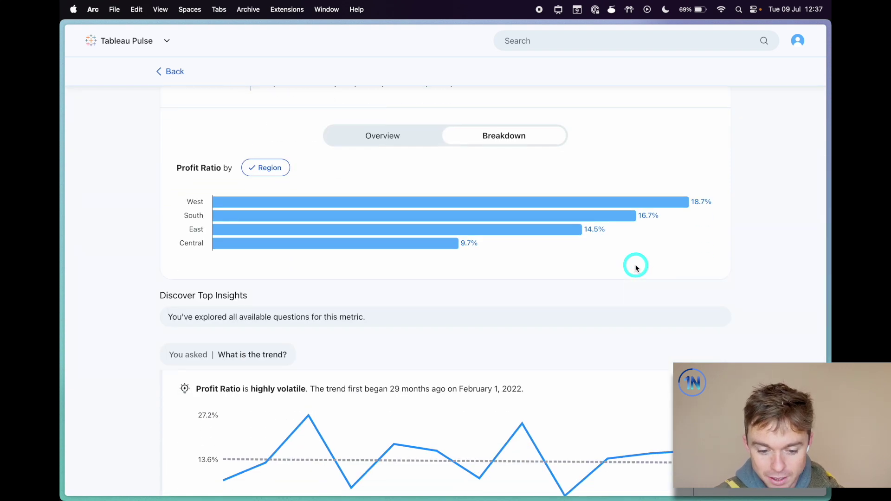
pyautogui.moveTo(309, 248)
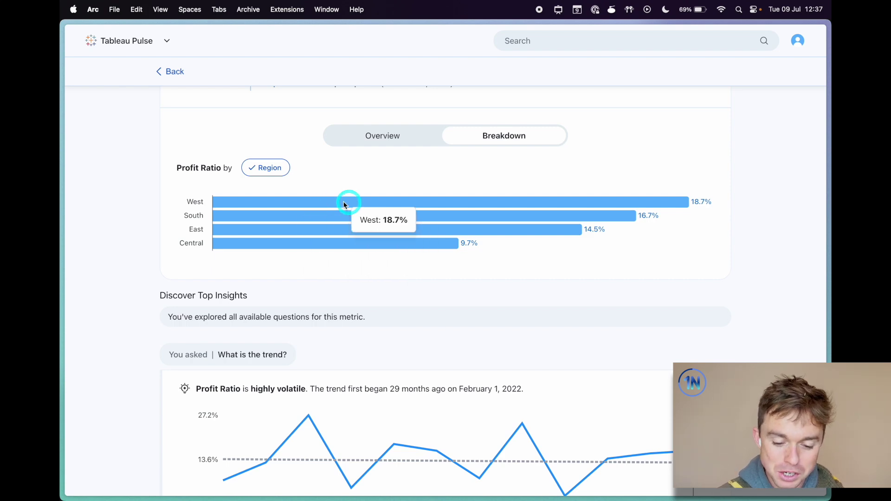
pyautogui.scroll(-4, 360, 194)
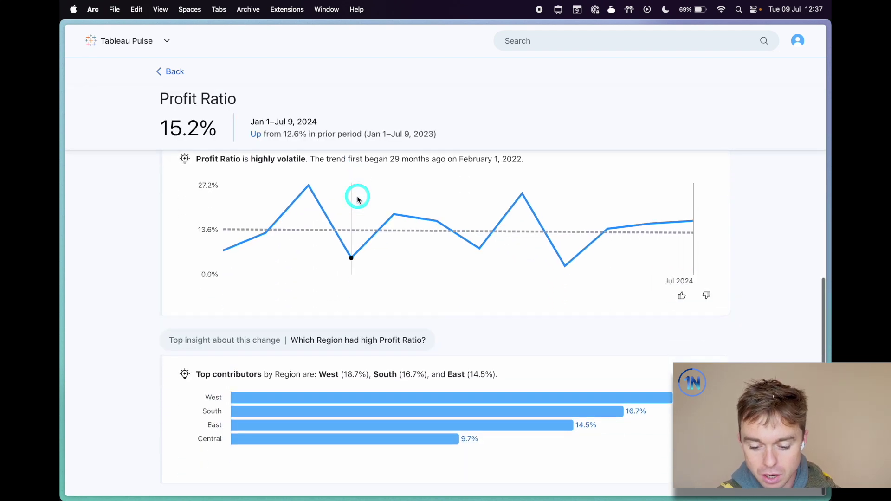
pyautogui.scroll(5, 357, 195)
pyautogui.scroll(4, 358, 199)
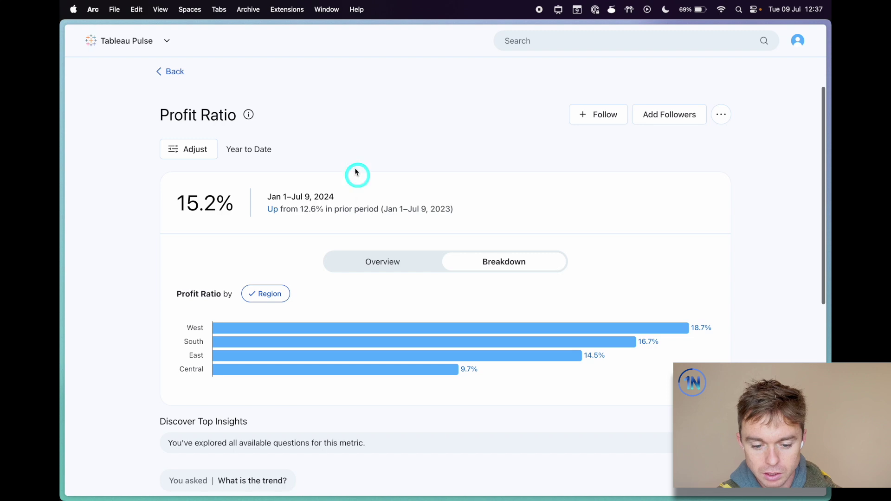
pyautogui.scroll(-7, 251, 205)
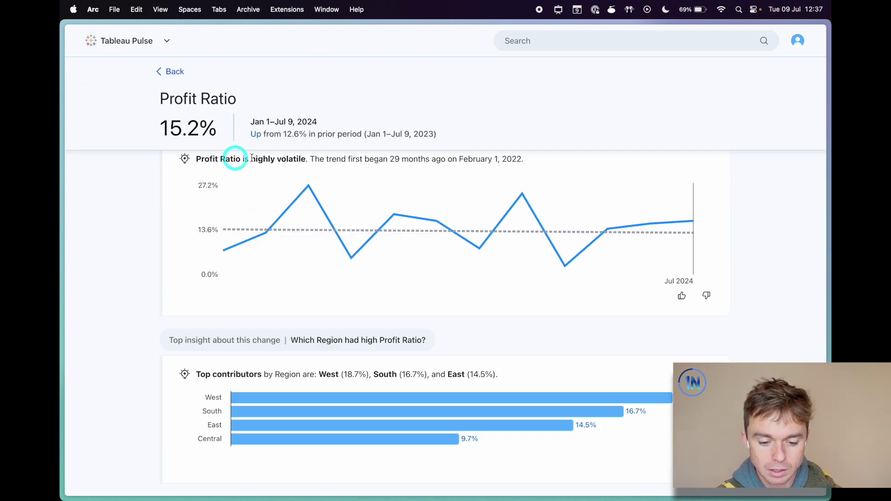
pyautogui.scroll(6, 254, 165)
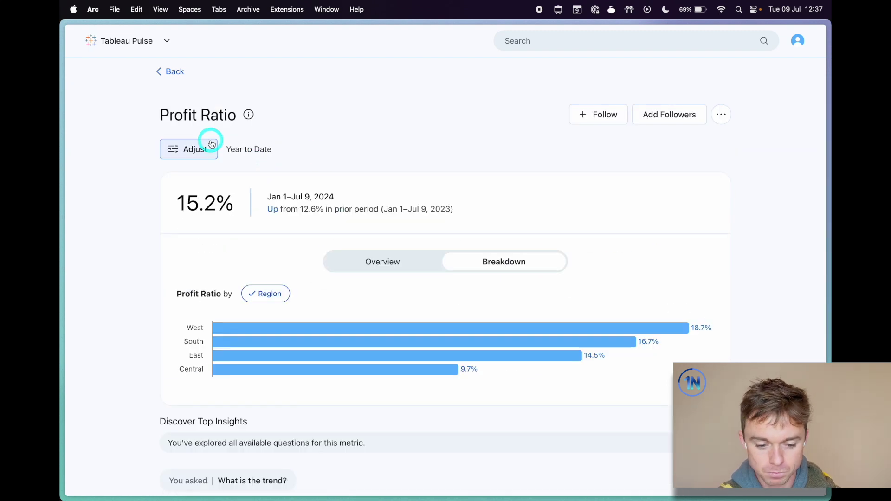
pyautogui.click(171, 72)
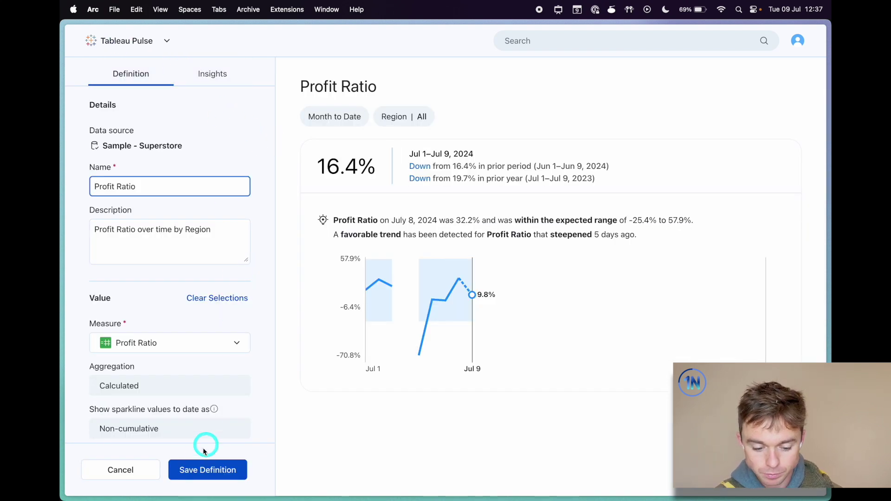
# Save the Profit Ratio definition, then reopen the editor and cancel without changes
pyautogui.click(200, 476)
pyautogui.click(570, 306)
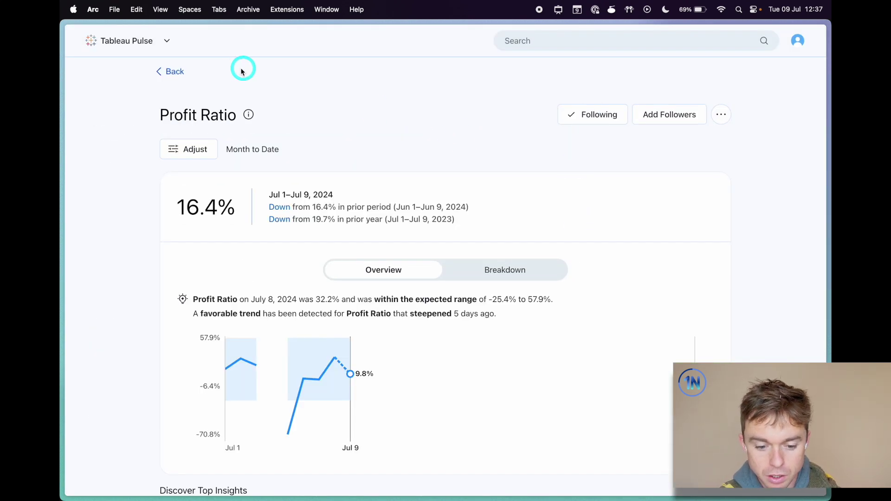
pyautogui.click(175, 70)
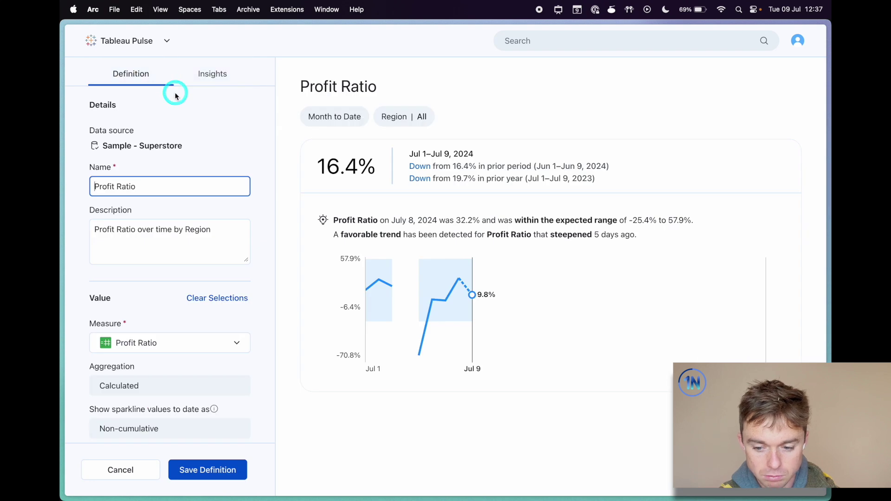
pyautogui.click(142, 473)
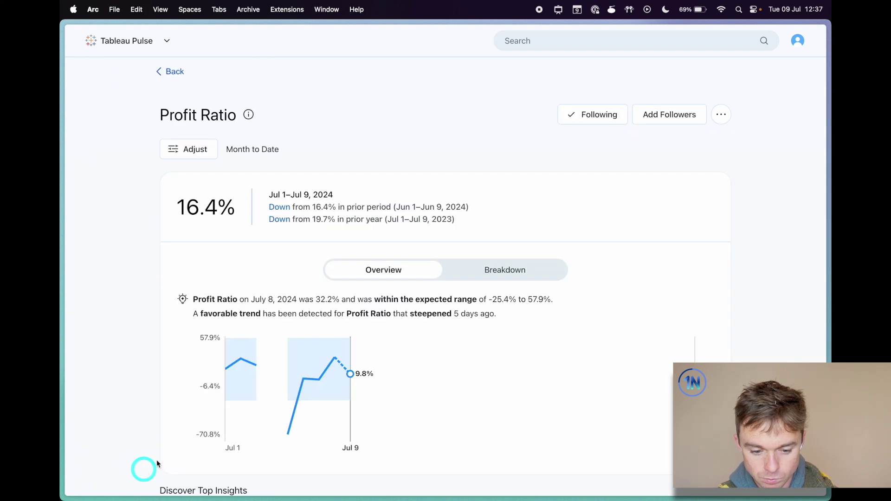
pyautogui.scroll(-5, 650, 200)
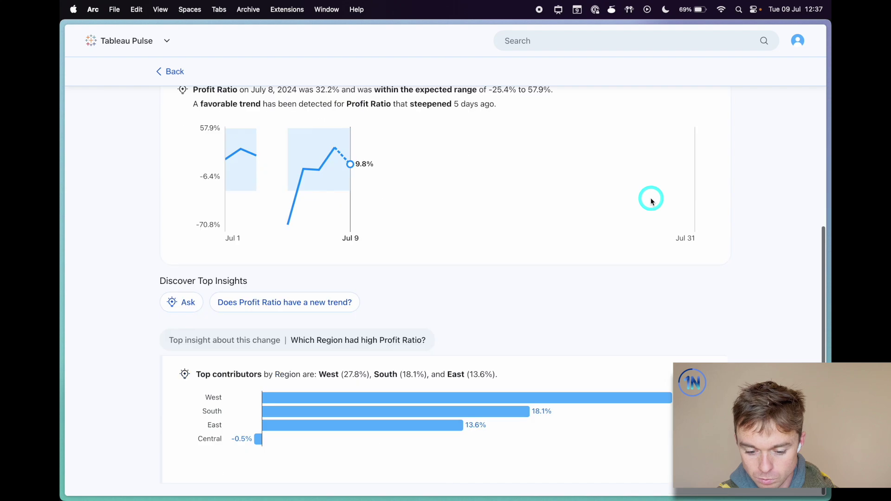
pyautogui.scroll(5, 650, 199)
# Go back to the Today's Tableau Pulse home page and start a new metric definition
pyautogui.click(184, 73)
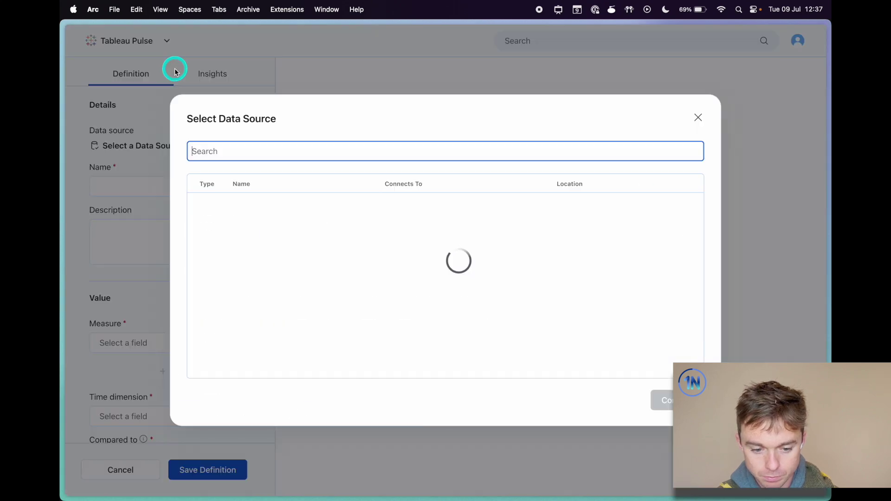
pyautogui.click(349, 64)
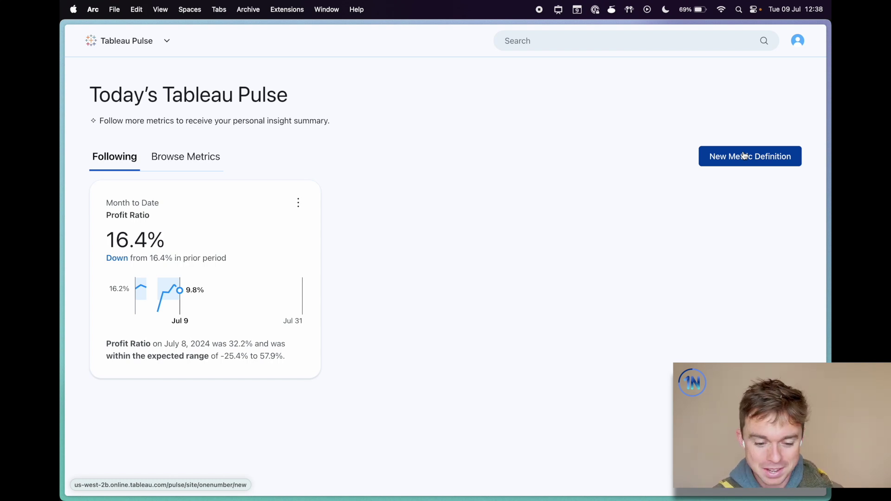
pyautogui.click(744, 156)
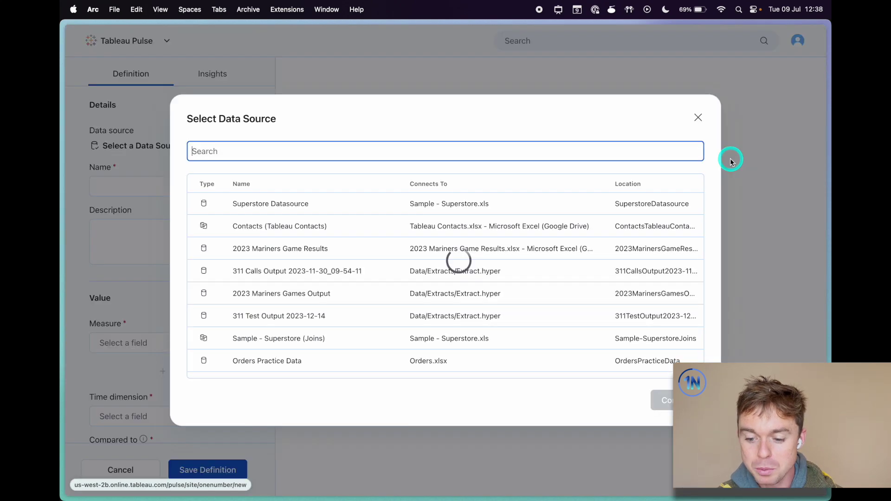
# Base the new definition on Sample - Superstore - PULSE and name it Customer Counts
pyautogui.scroll(-4, 408, 272)
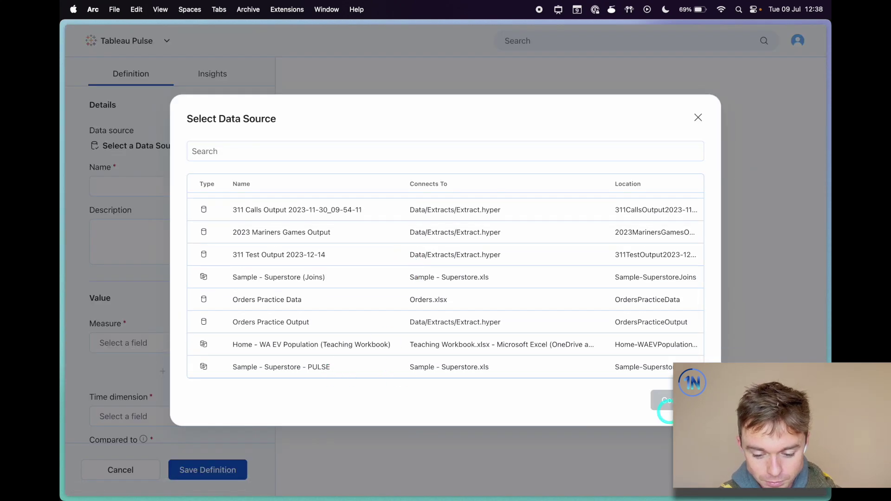
pyautogui.click(628, 367)
pyautogui.click(661, 400)
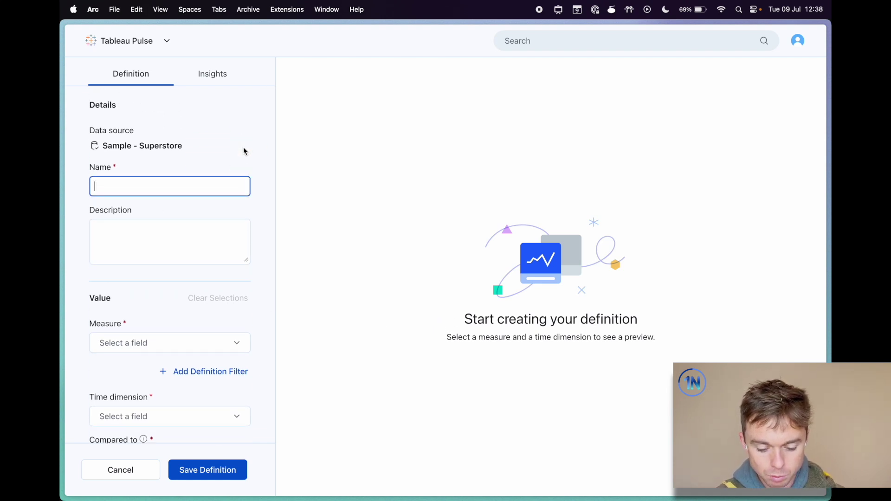
pyautogui.write('Cuxt')
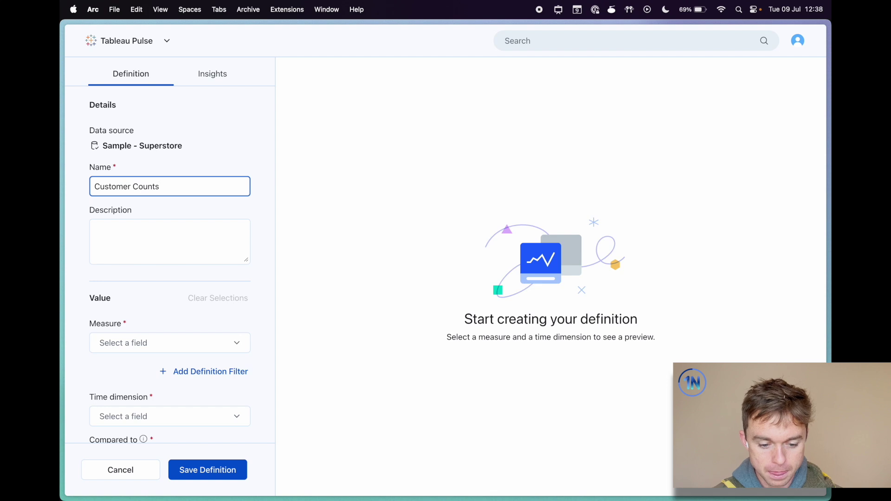
pyautogui.click(229, 251)
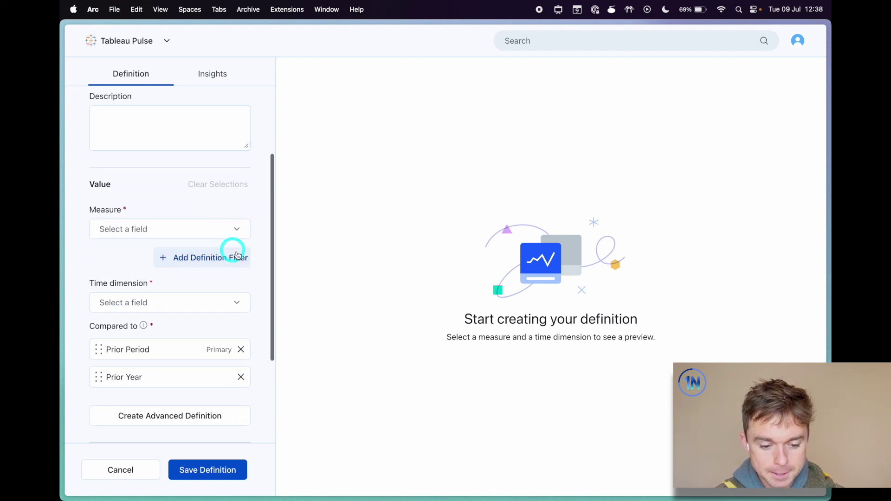
pyautogui.scroll(-3, 237, 253)
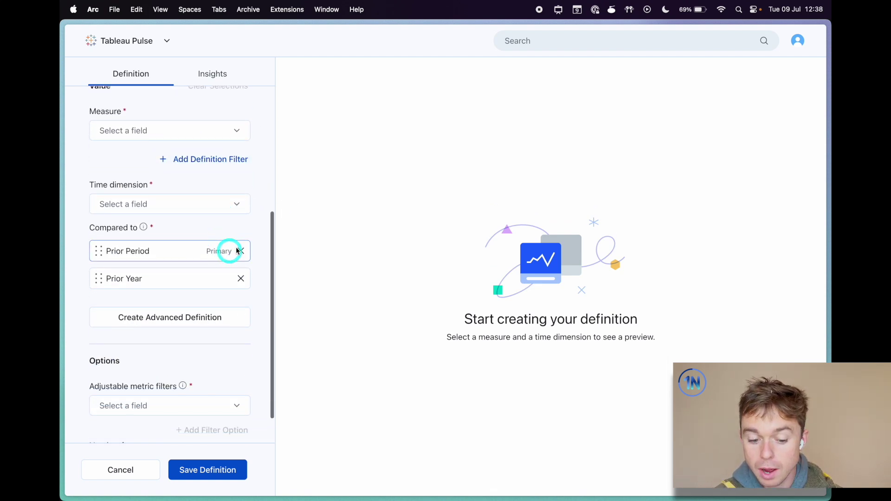
pyautogui.scroll(-2, 149, 123)
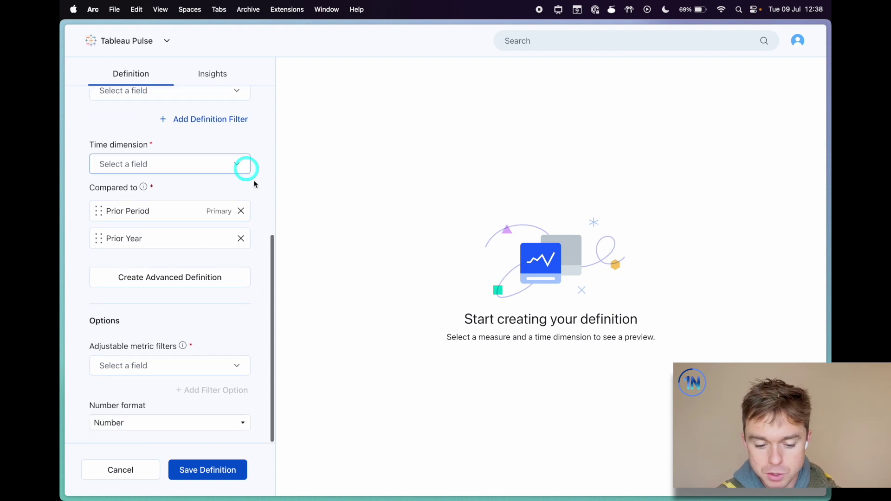
pyautogui.click(143, 281)
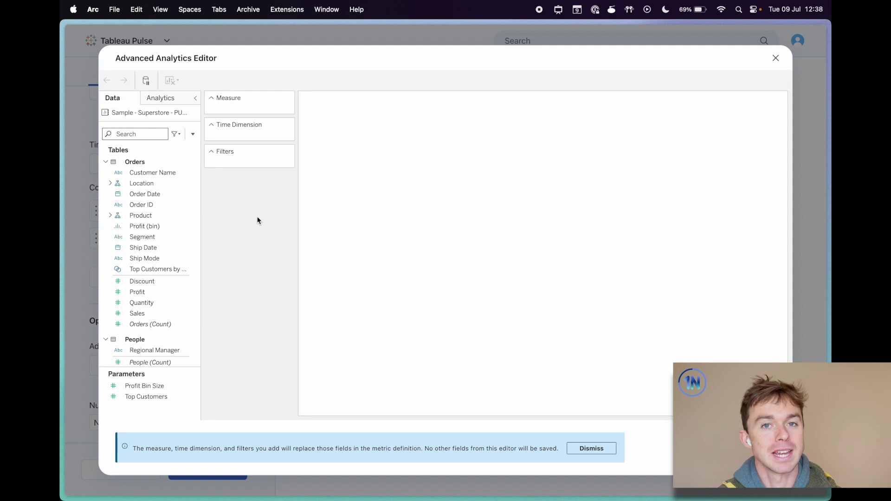
# Expand the Location and Product fields and try Postal Code as the measure
pyautogui.click(110, 183)
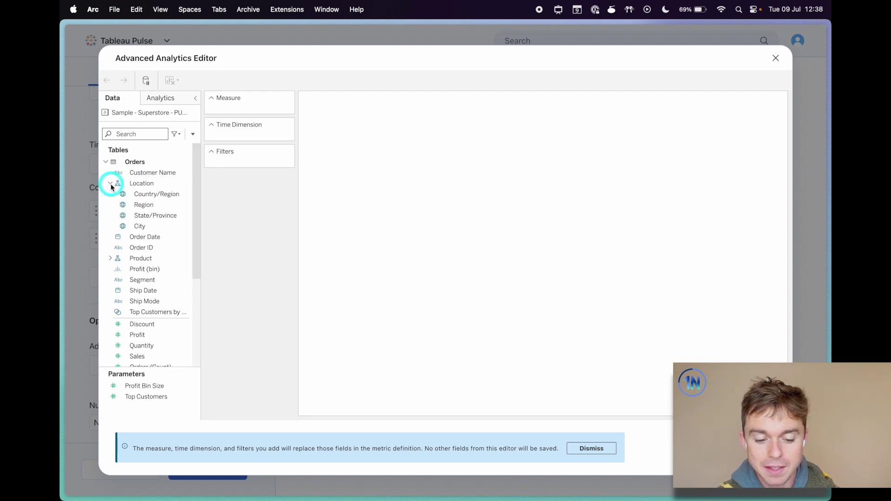
pyautogui.click(110, 268)
pyautogui.click(137, 237)
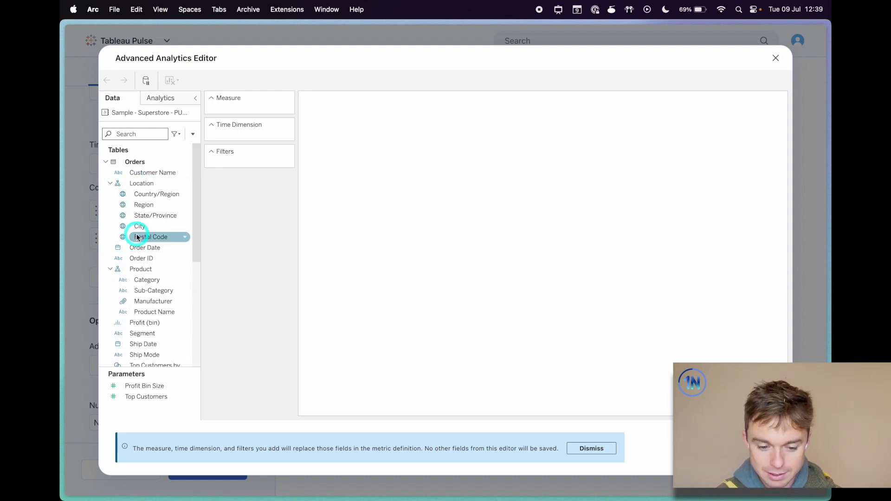
pyautogui.moveTo(136, 236); pyautogui.dragTo(257, 151)
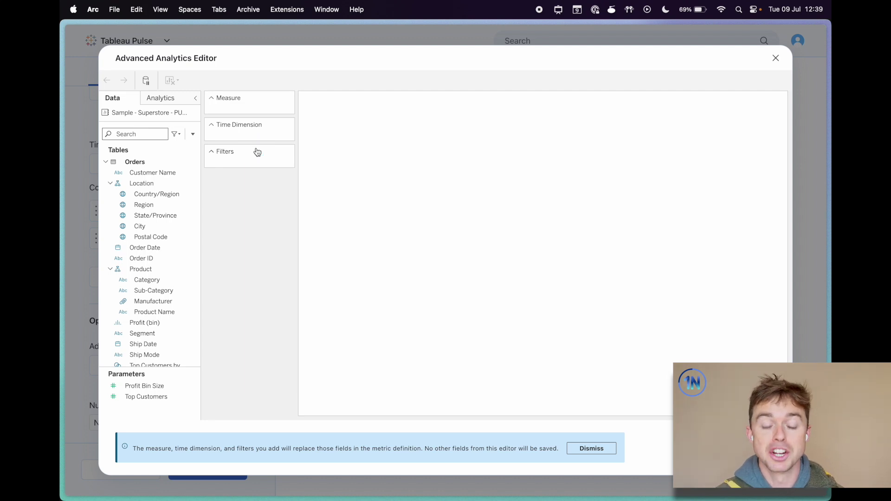
pyautogui.moveTo(249, 176); pyautogui.dragTo(116, 302)
pyautogui.scroll(-5, 116, 303)
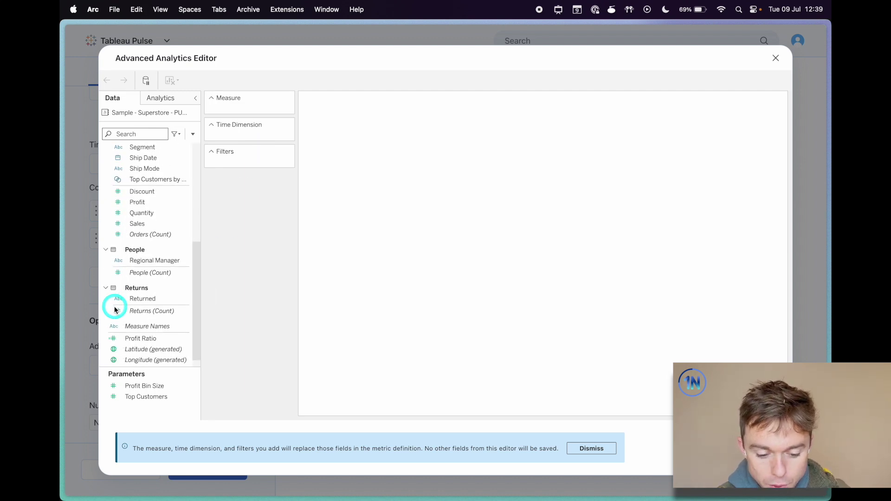
pyautogui.click(141, 213)
pyautogui.scroll(5, 141, 206)
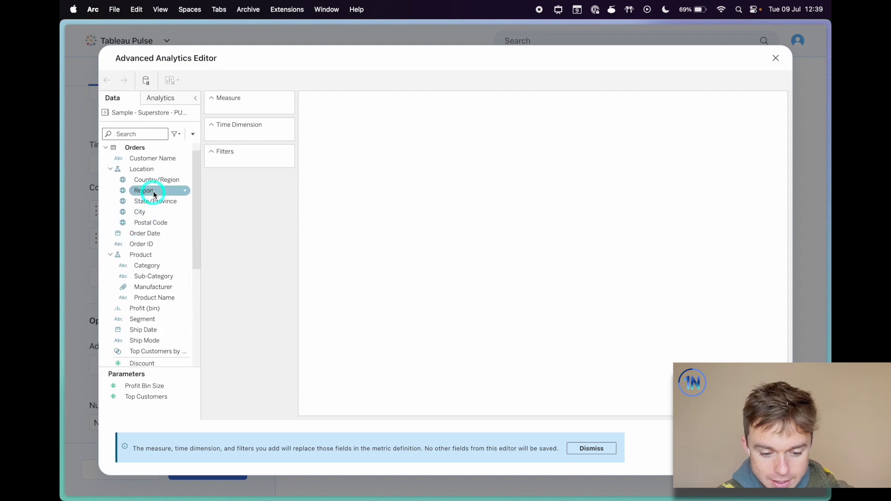
# Try Customer Name as the measure, then choose Create Calculated Field from the Data pane
pyautogui.click(159, 160)
pyautogui.moveTo(159, 165); pyautogui.dragTo(269, 109)
pyautogui.scroll(-5, 155, 203)
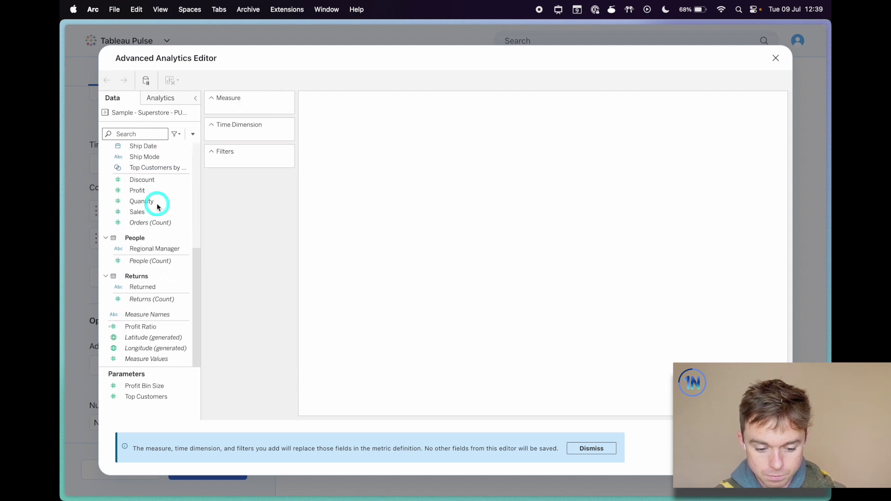
pyautogui.scroll(5, 155, 204)
pyautogui.click(193, 135)
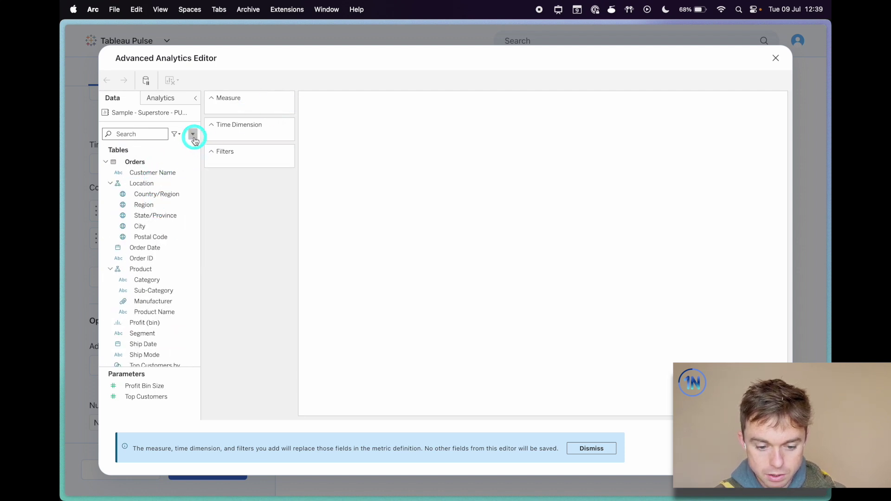
pyautogui.click(243, 154)
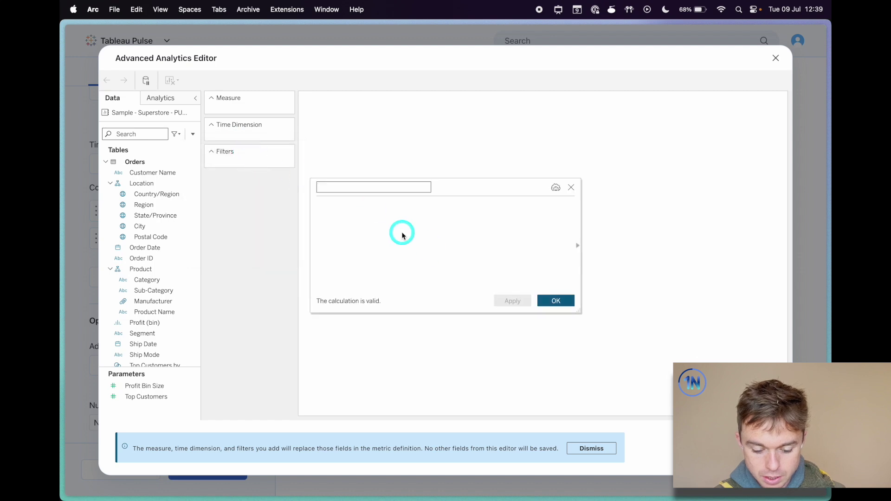
# Create Count of Customers as COUNTD([Customer Name]) and place it on the Measure shelf
pyautogui.write('Count of Customers')
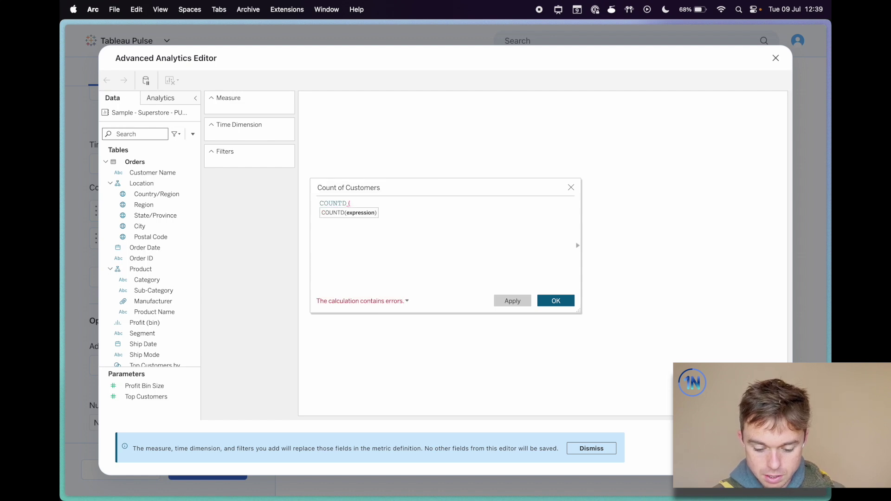
pyautogui.press('Return')
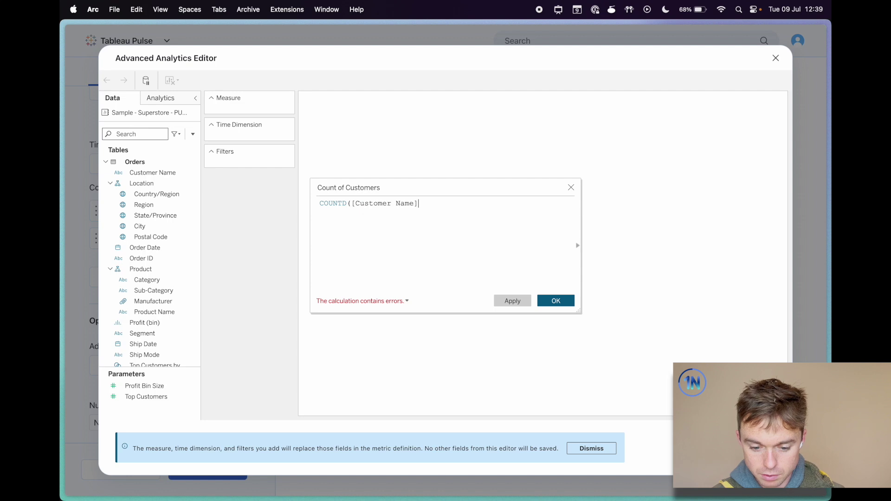
pyautogui.write(')')
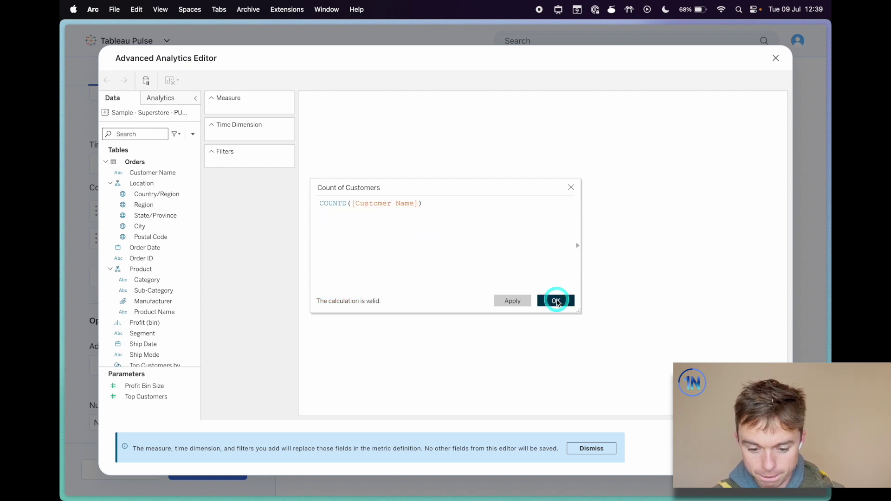
pyautogui.click(556, 301)
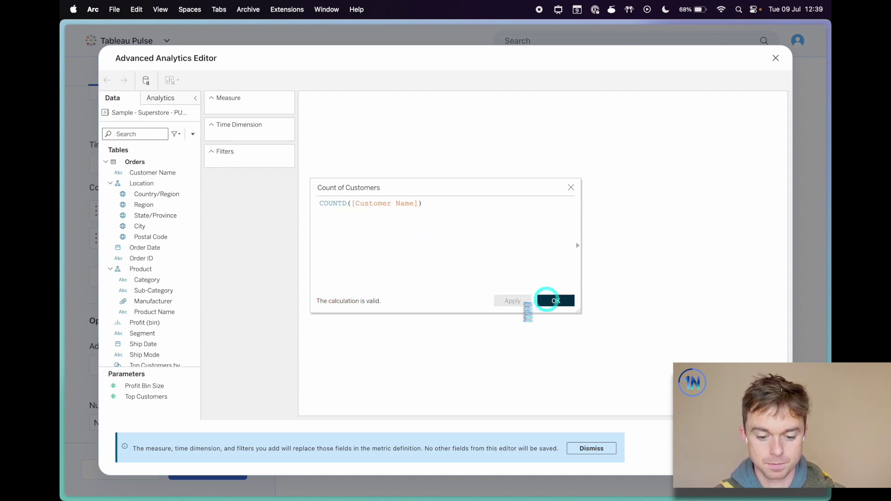
pyautogui.moveTo(168, 351); pyautogui.dragTo(248, 110)
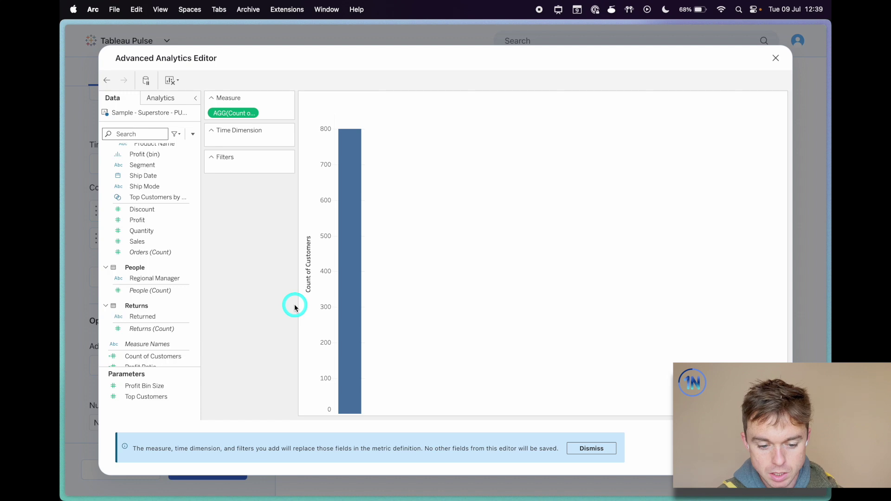
# Use Order Date as the time dimension by continuous Month, and drag City into Filters
pyautogui.scroll(5, 166, 224)
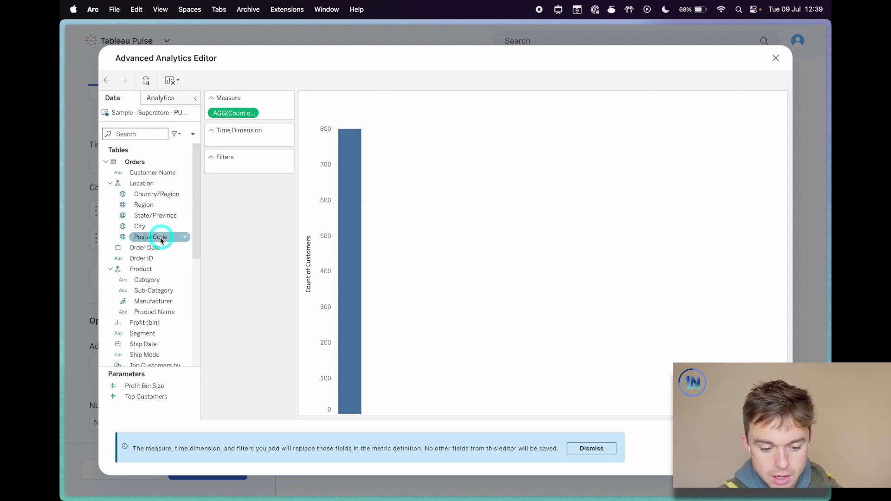
pyautogui.moveTo(150, 250); pyautogui.dragTo(261, 145)
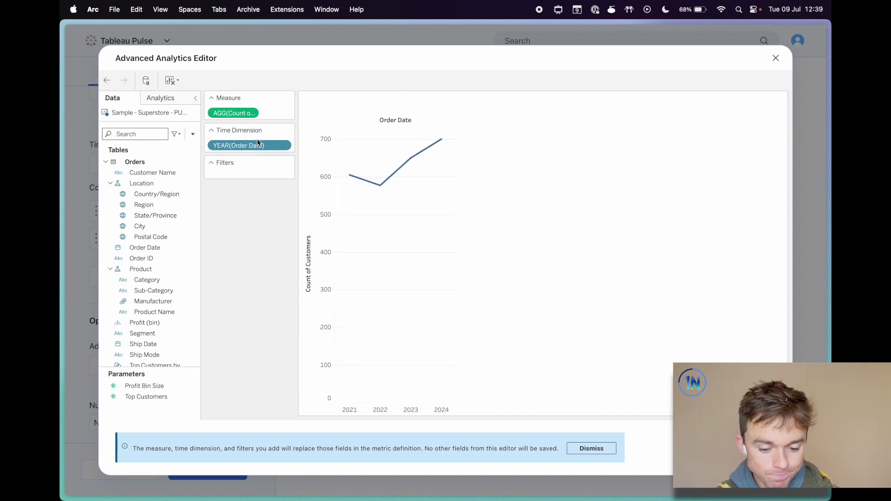
pyautogui.click(271, 146)
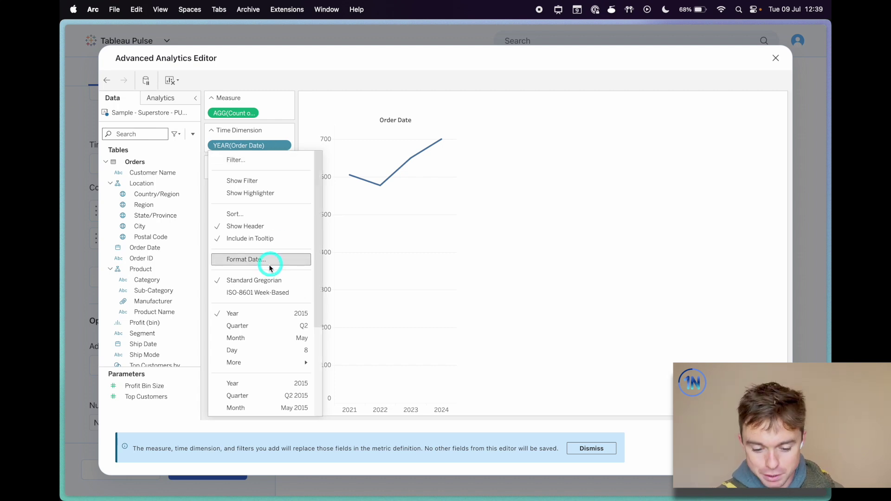
pyautogui.scroll(-3, 266, 260)
pyautogui.click(255, 338)
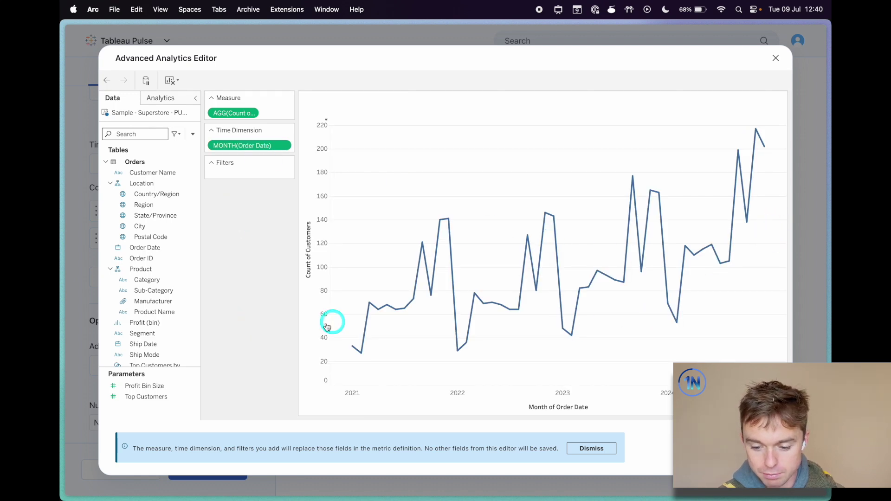
pyautogui.scroll(-3, 175, 250)
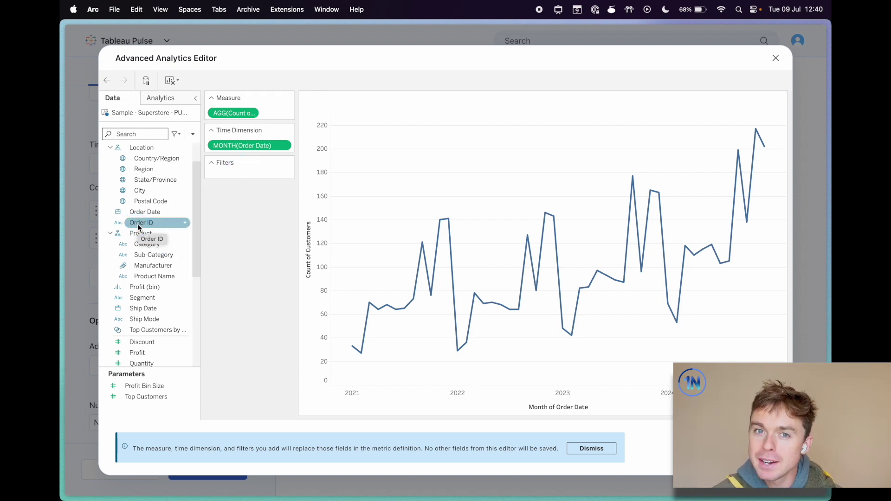
pyautogui.scroll(3, 137, 223)
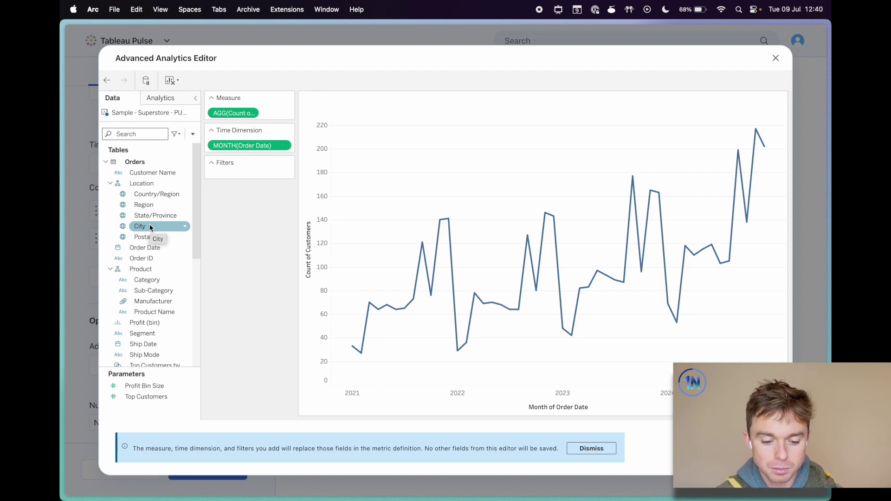
pyautogui.moveTo(150, 227); pyautogui.dragTo(250, 176)
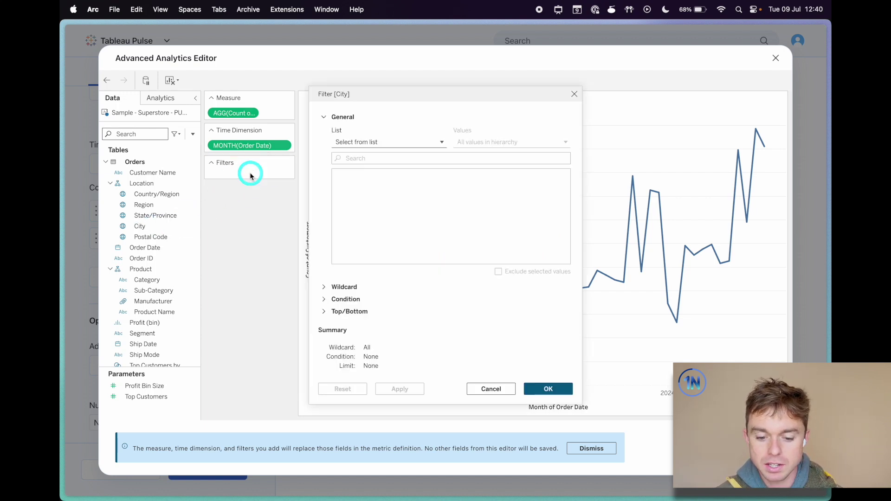
# Limit the City filter to the top 10 cities by Sum of Sales and apply the selections
pyautogui.click(344, 310)
pyautogui.click(346, 178)
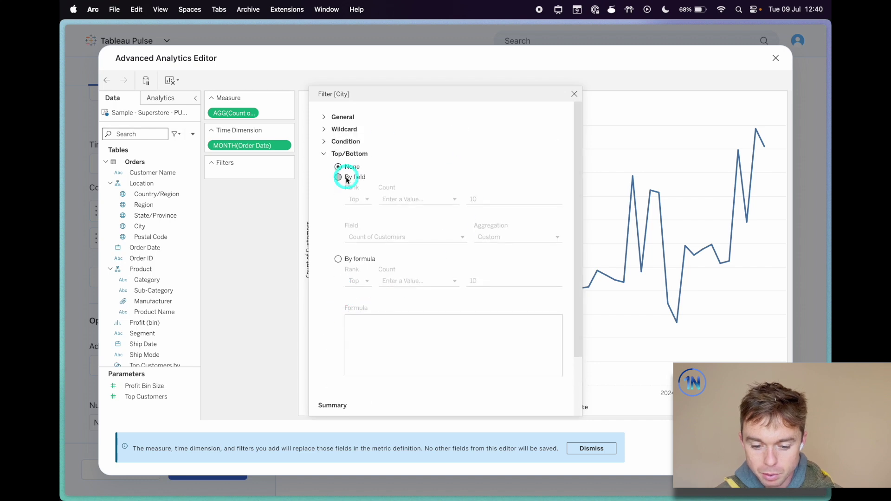
pyautogui.click(414, 200)
pyautogui.click(415, 207)
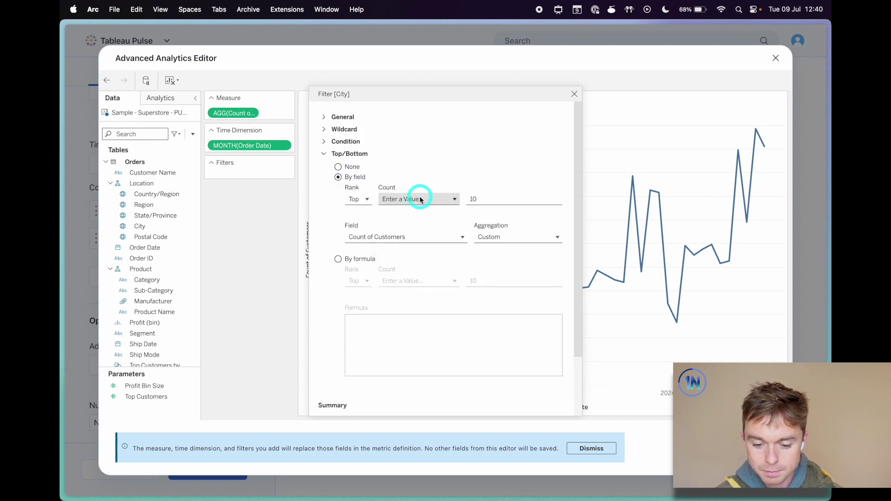
pyautogui.click(430, 241)
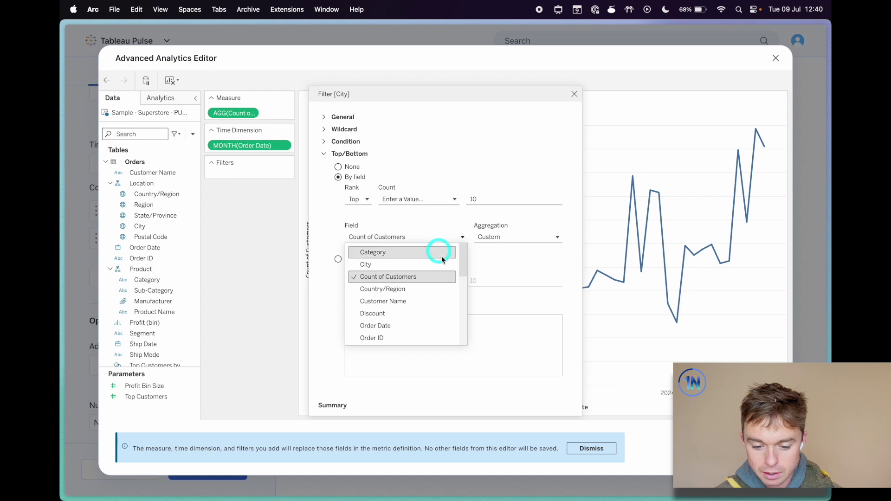
pyautogui.scroll(-5, 398, 321)
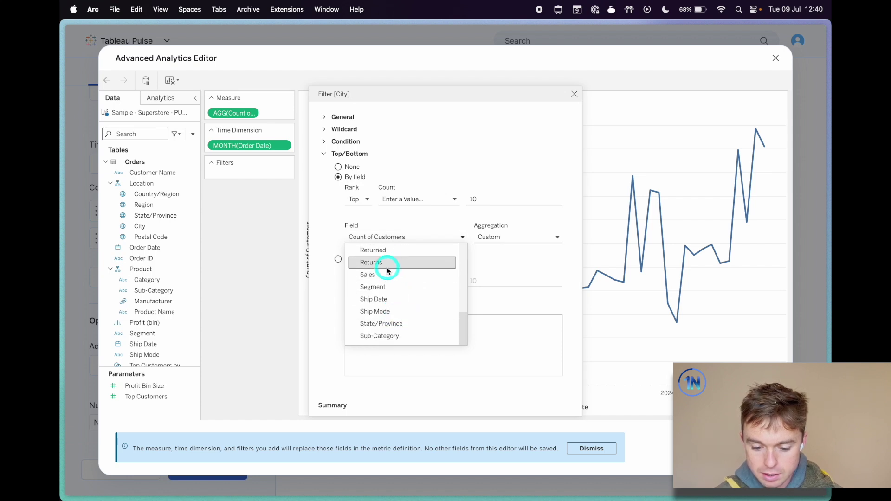
pyautogui.click(383, 275)
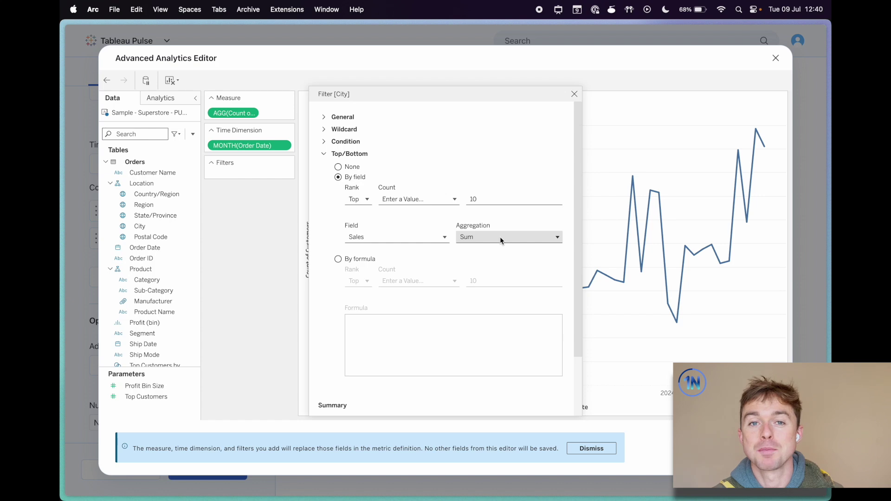
pyautogui.scroll(-3, 500, 240)
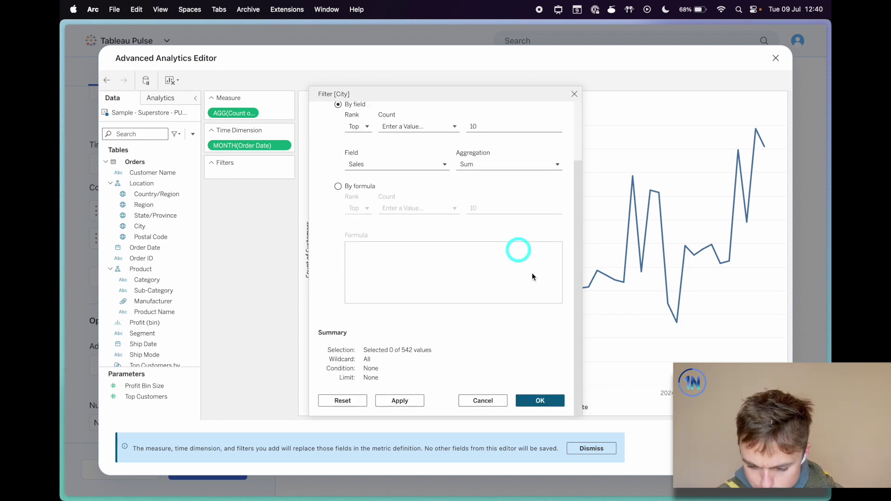
pyautogui.click(540, 398)
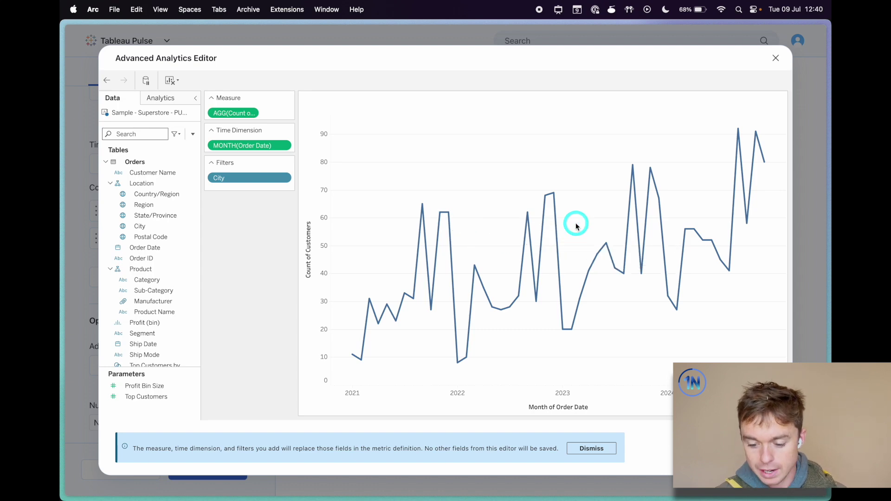
pyautogui.click(751, 449)
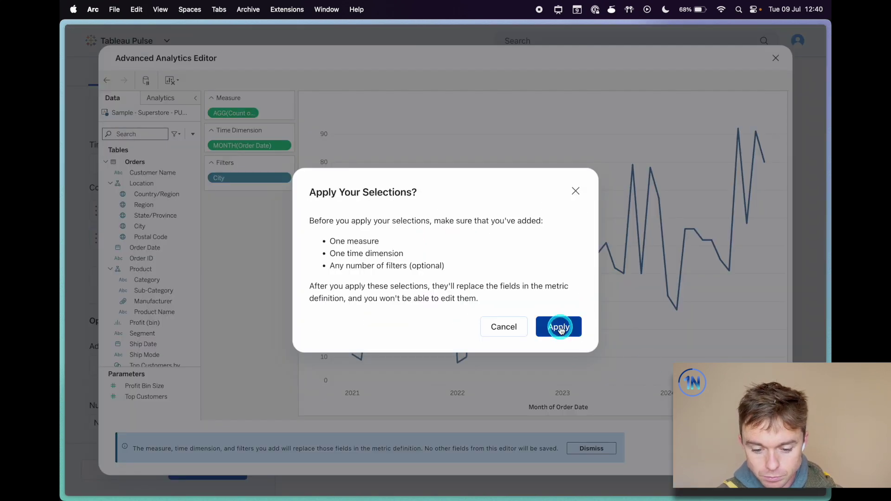
# Apply the City filter and Order Date selections for a 13 (+62.5%) preview, then reopen the Advanced Analytics Editor
pyautogui.moveTo(310, 216); pyautogui.dragTo(438, 264)
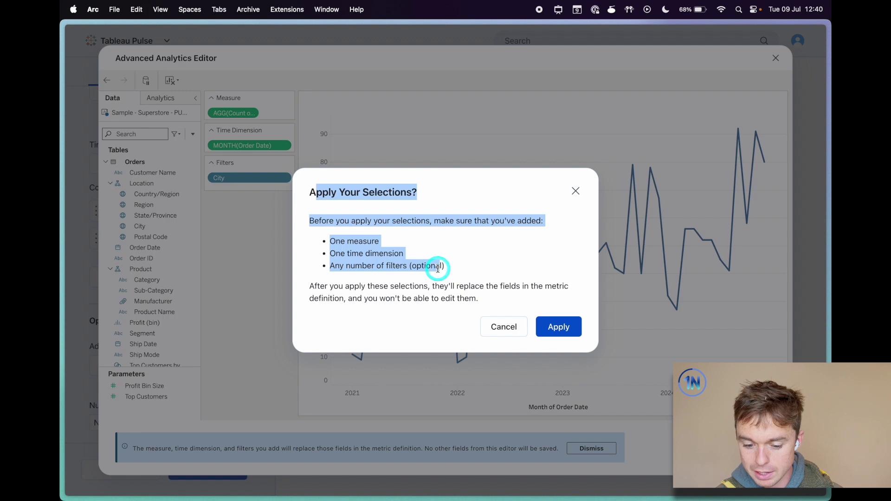
pyautogui.click(438, 265)
pyautogui.click(570, 334)
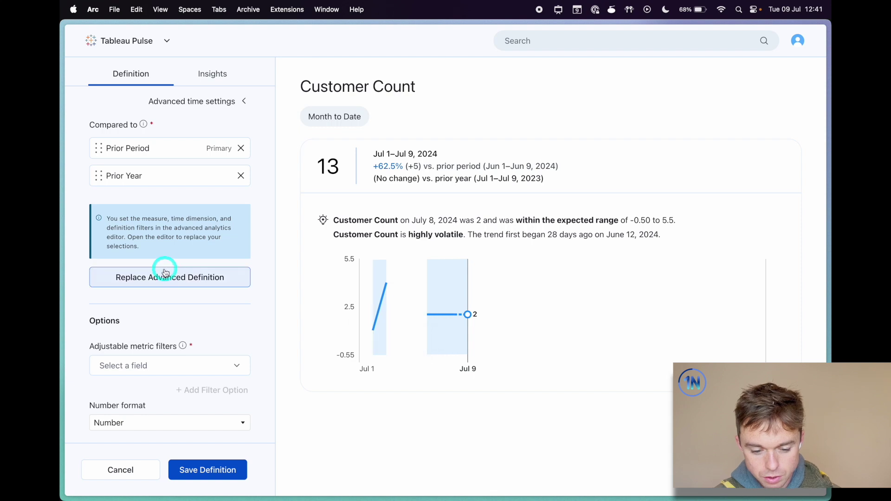
pyautogui.scroll(5, 169, 273)
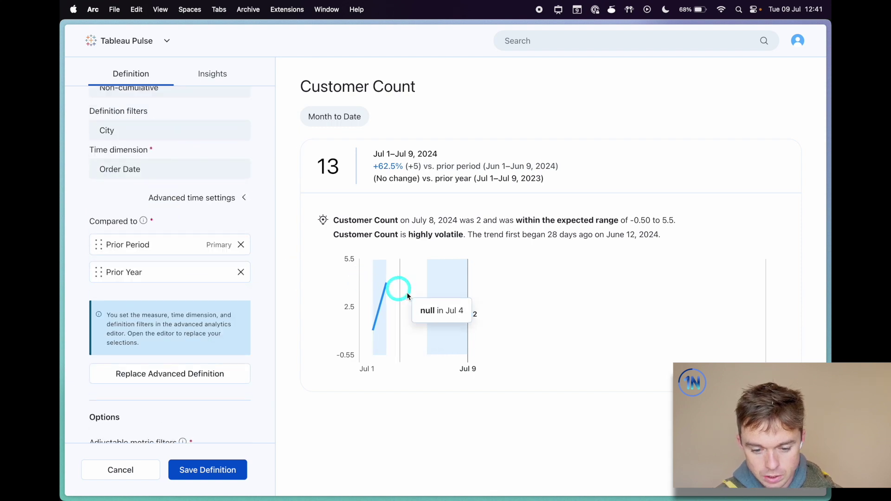
pyautogui.click(193, 370)
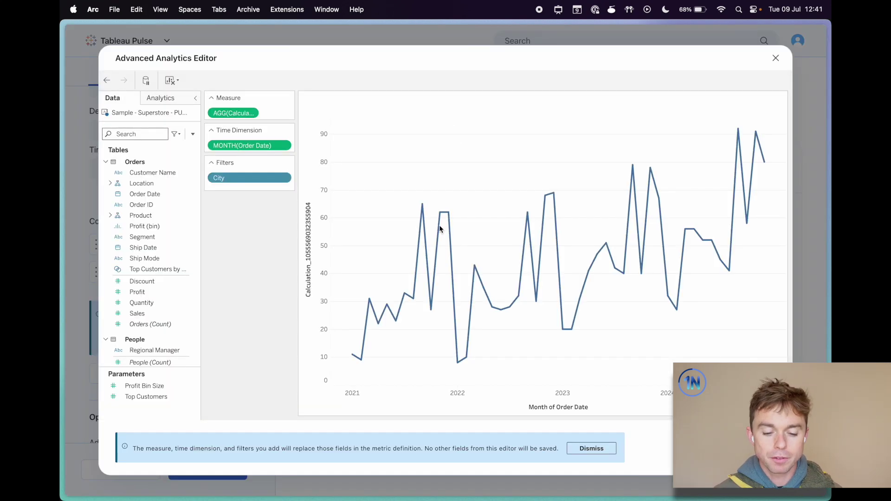
# Inspect the City filter's Top 10 by SUM(Sales) limit and close it unchanged
pyautogui.click(248, 177)
pyautogui.click(267, 192)
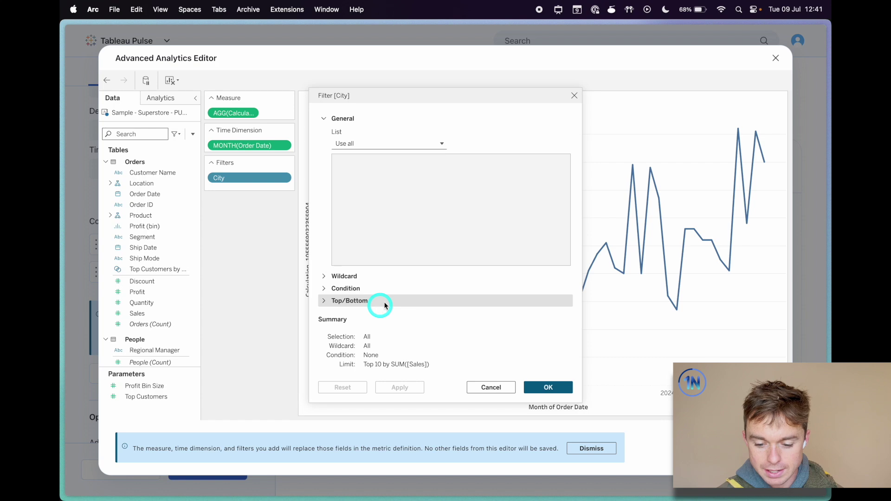
pyautogui.click(574, 96)
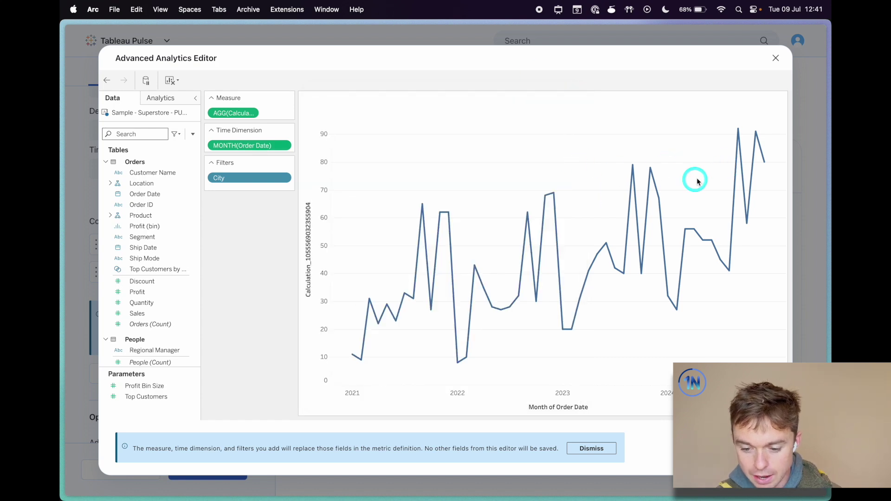
pyautogui.moveTo(766, 162)
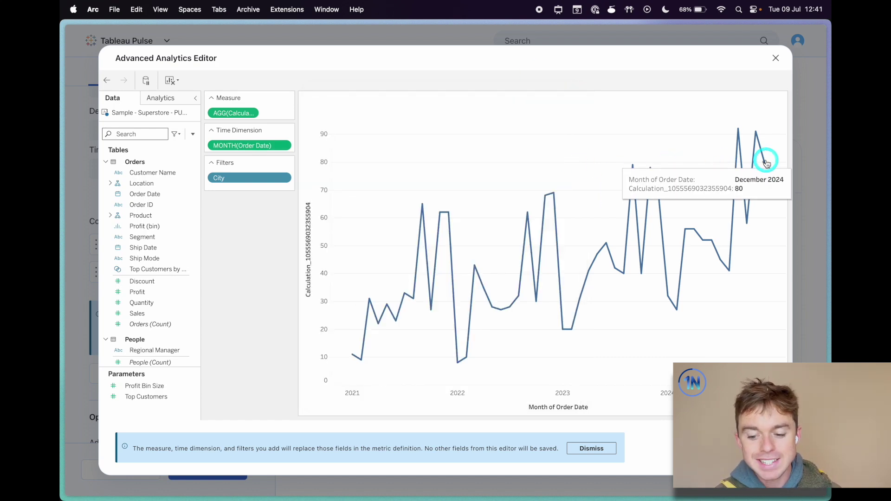
# Set Region as the adjustable metric filter and save the Customer Count definition
pyautogui.click(775, 58)
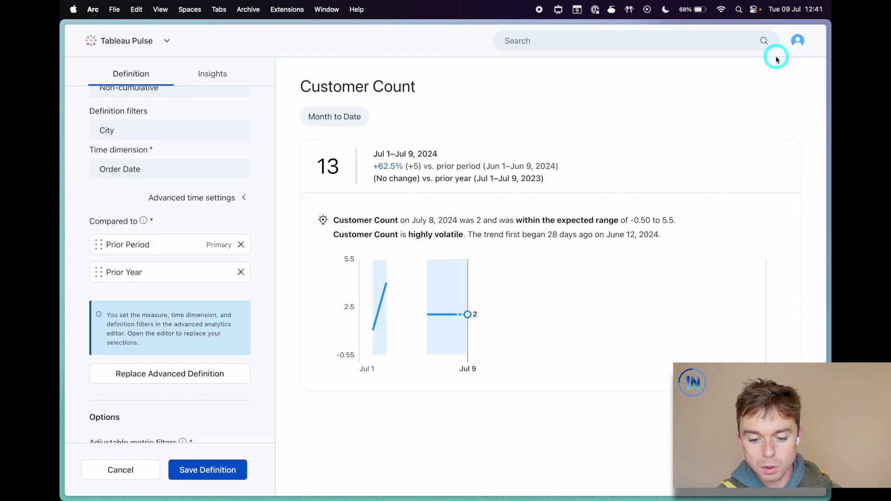
pyautogui.click(199, 470)
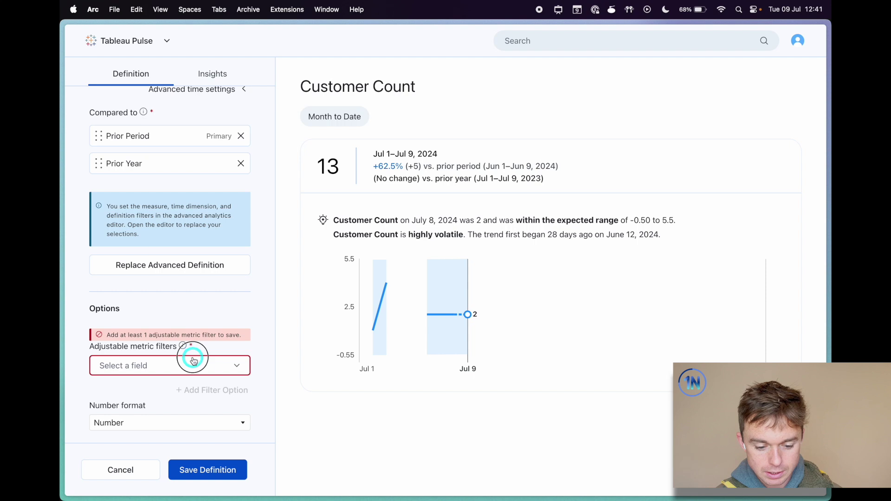
pyautogui.click(191, 362)
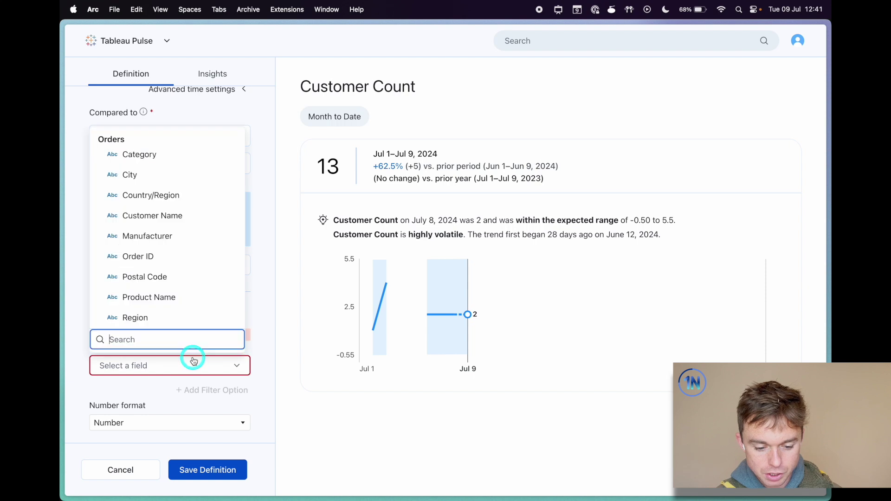
pyautogui.click(168, 319)
pyautogui.click(215, 470)
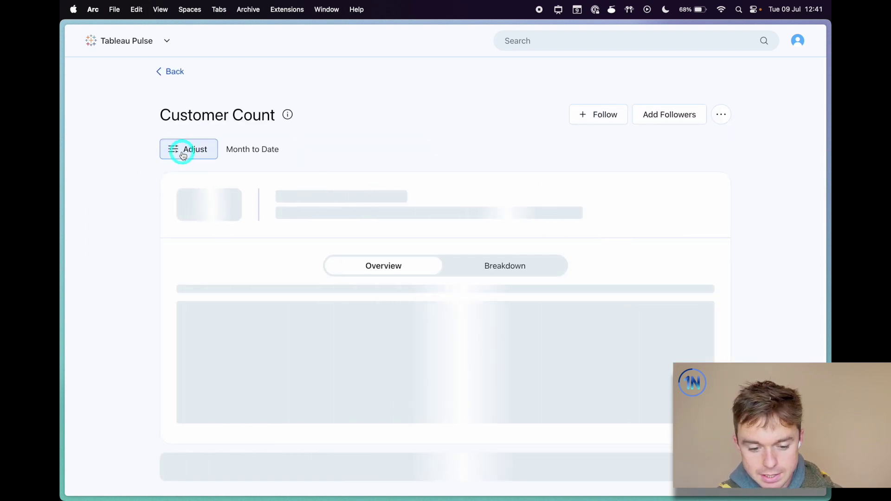
pyautogui.click(183, 149)
# Switch the Customer Count page to Year to Date, showing 245 customers, up 25.6%
pyautogui.click(284, 149)
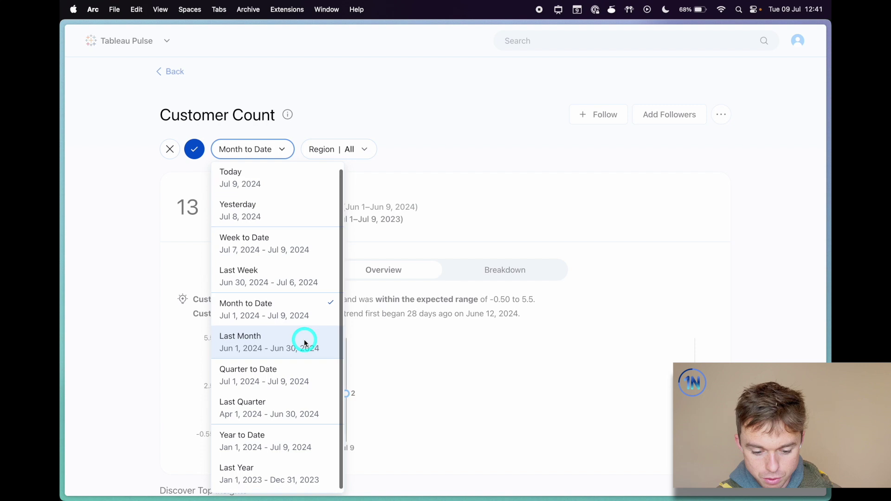
pyautogui.click(286, 440)
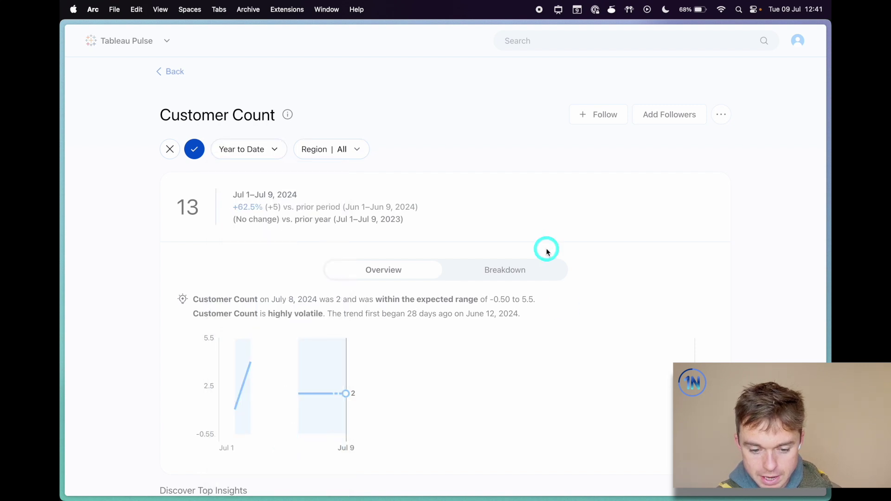
pyautogui.click(195, 149)
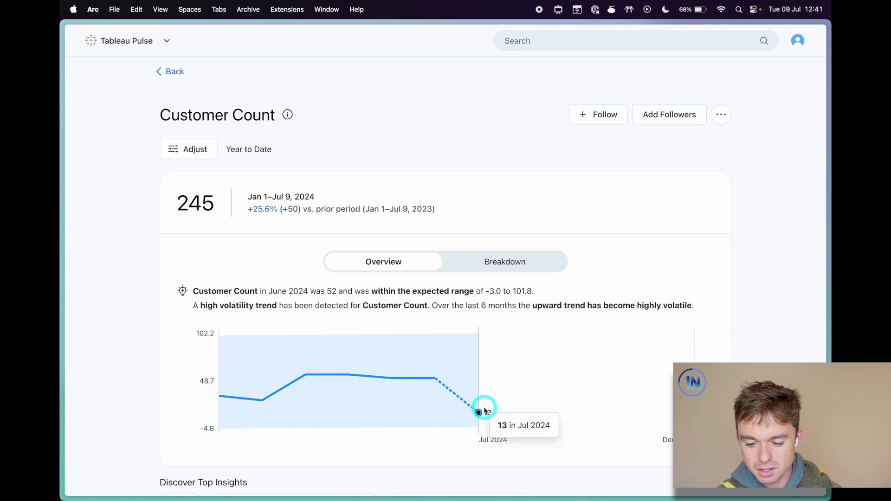
pyautogui.scroll(-5, 382, 386)
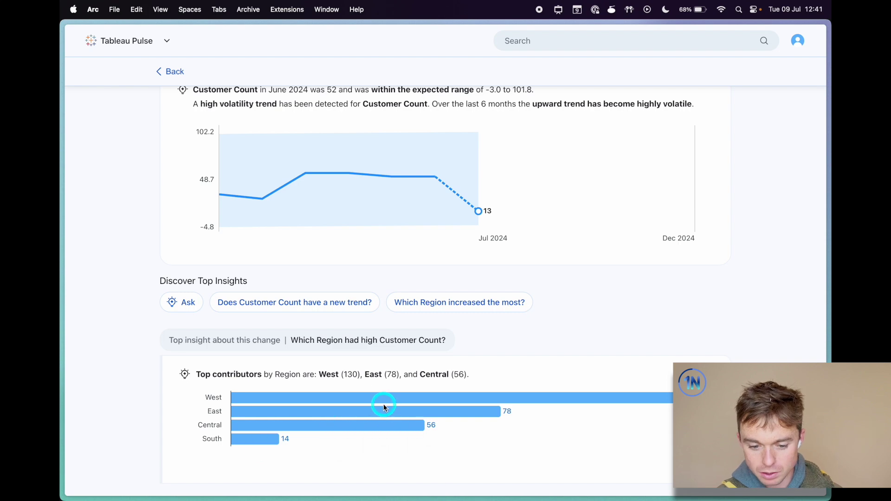
pyautogui.scroll(3, 383, 404)
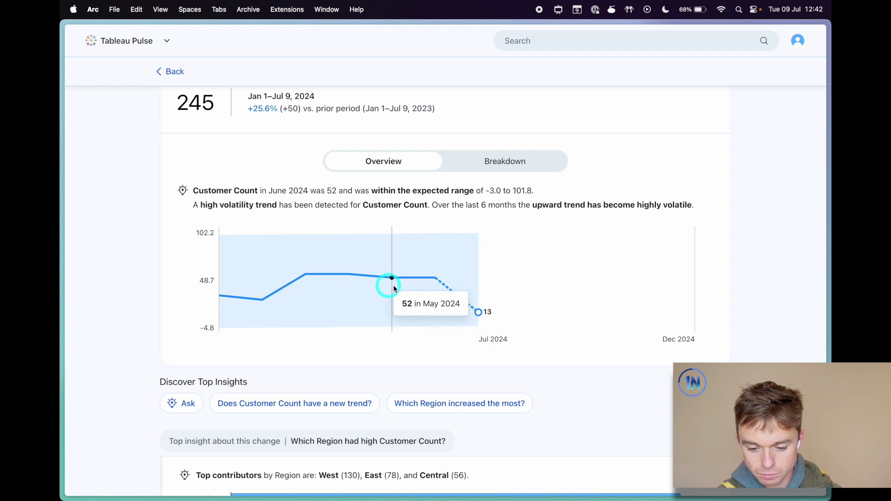
pyautogui.scroll(3, 474, 310)
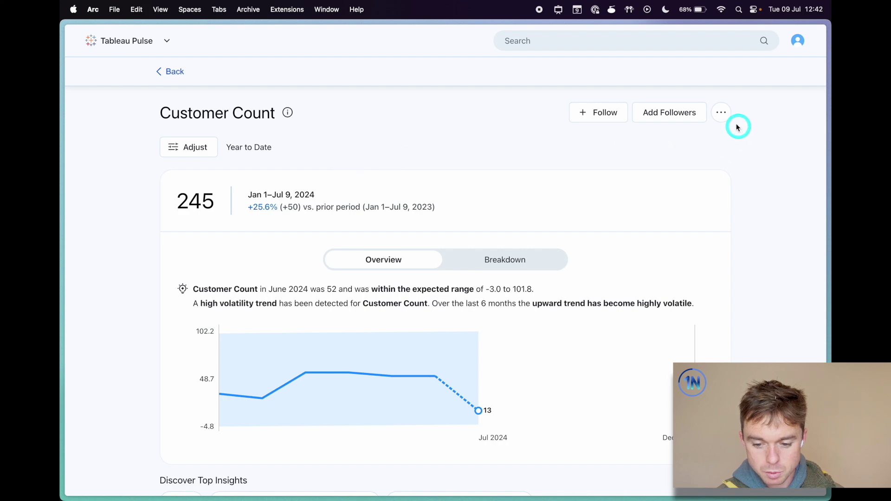
# Edit the Customer Count definition and reopen its Advanced Analytics Editor
pyautogui.click(722, 113)
pyautogui.click(710, 139)
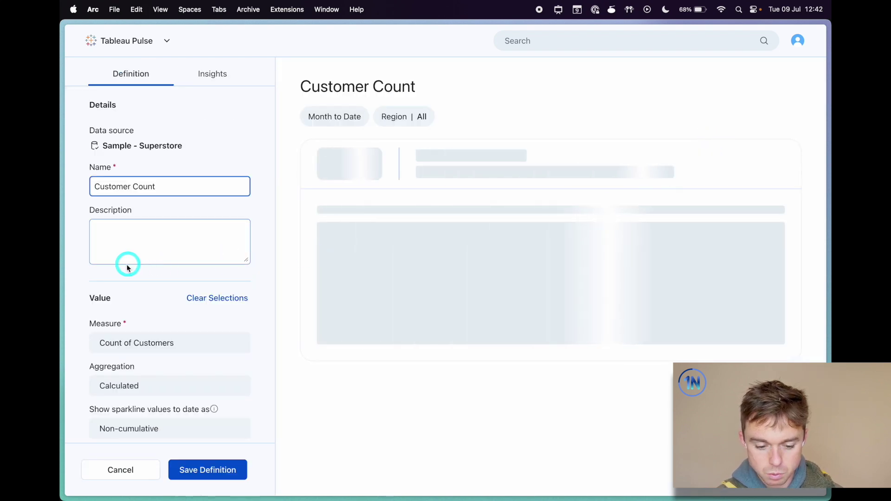
pyautogui.scroll(-3, 181, 366)
pyautogui.scroll(-8, 181, 366)
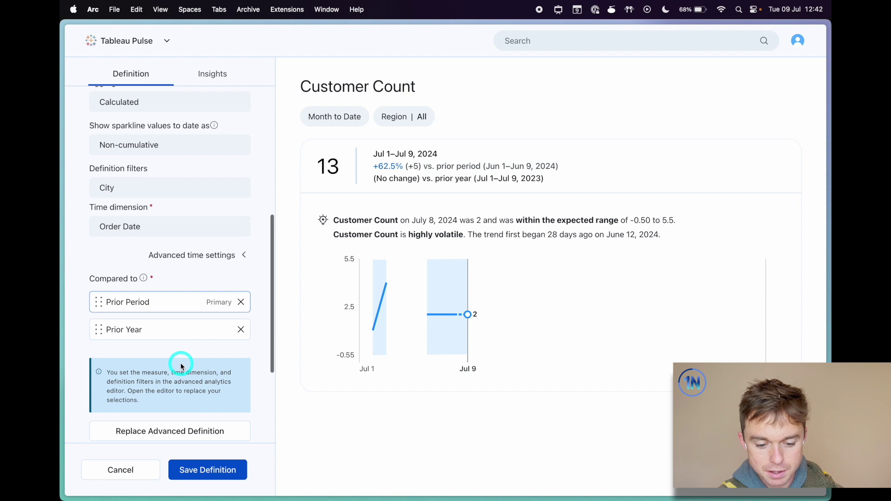
pyautogui.click(203, 327)
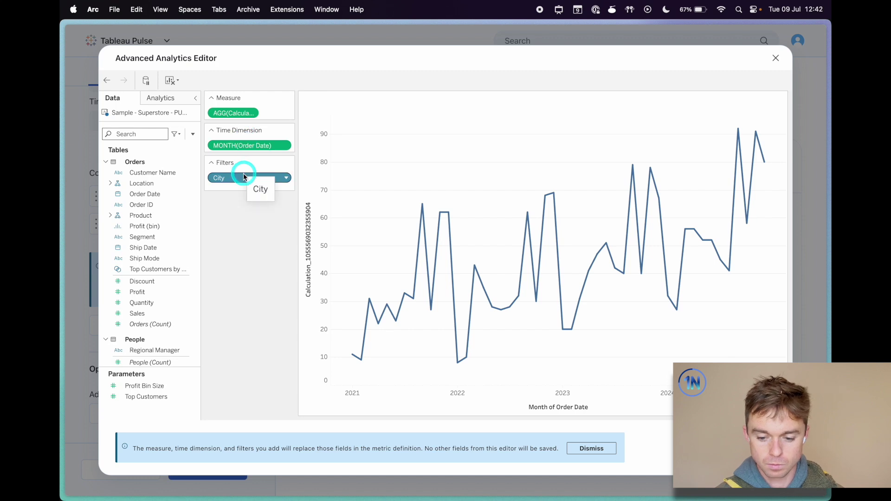
# Remove the City pill from the Filters shelf and apply the advanced definition
pyautogui.moveTo(677, 271)
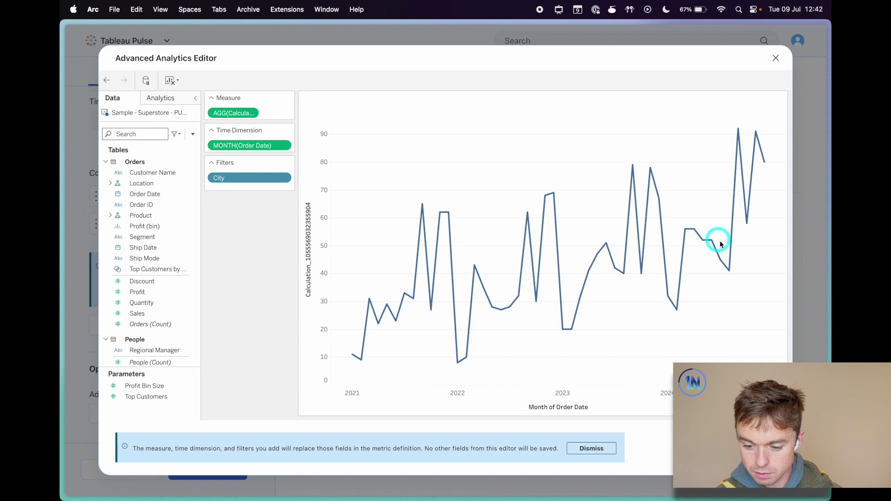
pyautogui.moveTo(723, 253)
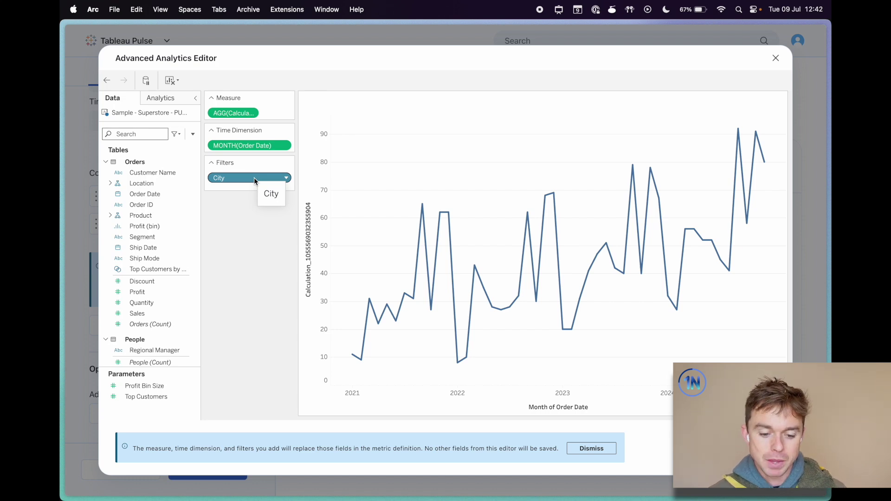
pyautogui.moveTo(254, 177); pyautogui.dragTo(272, 260)
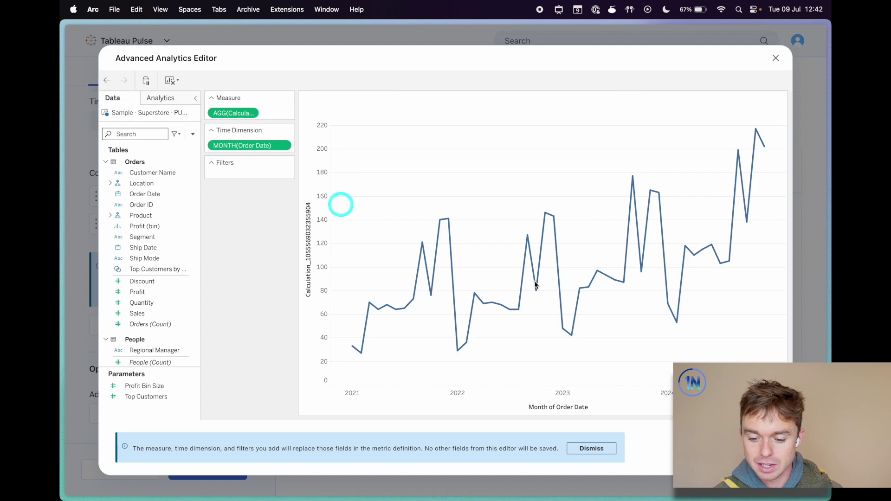
pyautogui.click(761, 449)
# Confirm the new selections, giving an unfiltered preview of 33 month to date
pyautogui.click(576, 334)
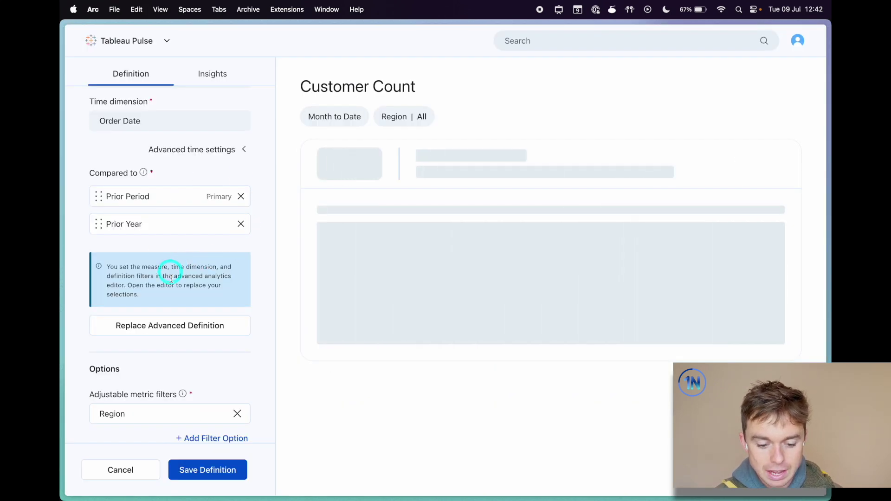
pyautogui.scroll(-2, 169, 275)
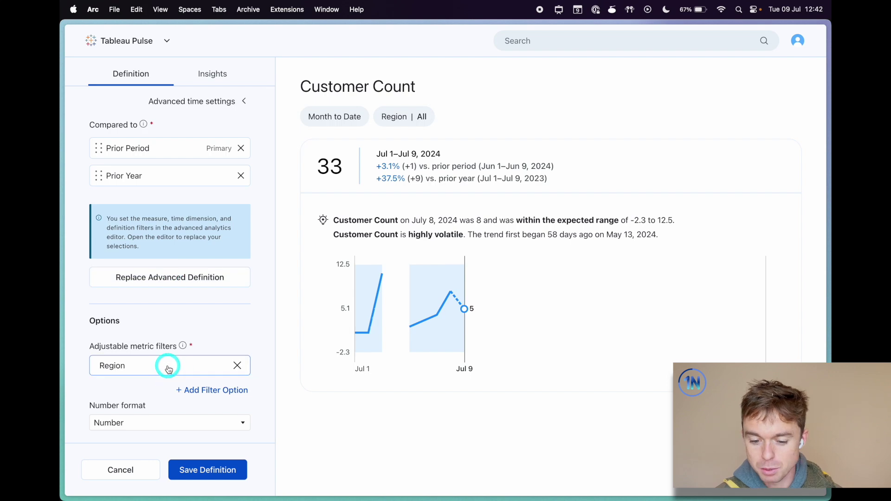
pyautogui.scroll(10, 168, 369)
pyautogui.scroll(-10, 168, 369)
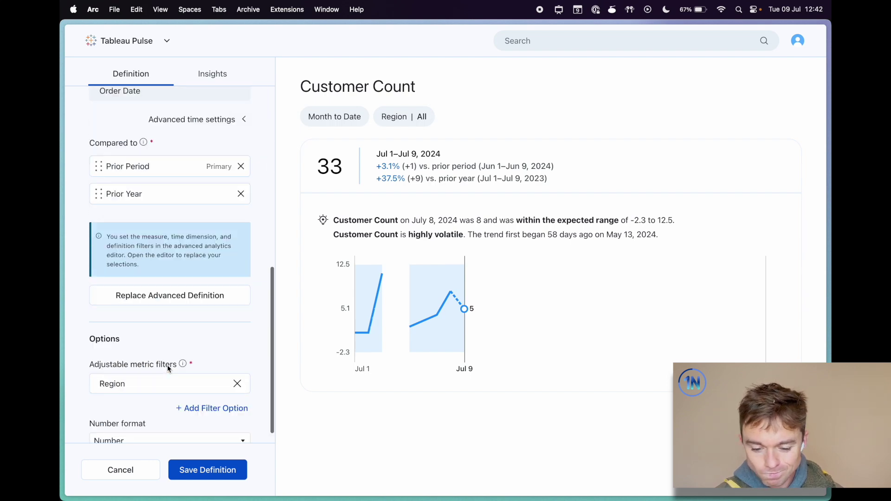
# Save the updated Customer Count definition and confirm the save
pyautogui.click(217, 474)
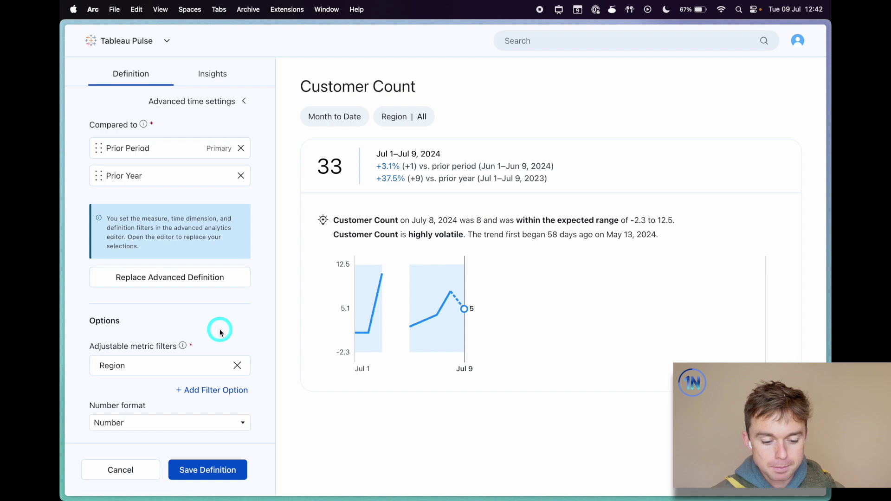
pyautogui.scroll(10, 218, 328)
pyautogui.scroll(-10, 218, 328)
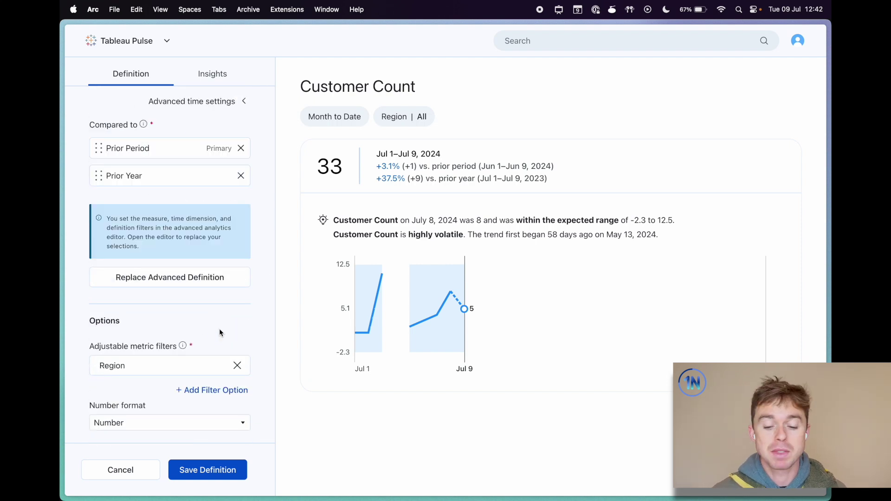
pyautogui.click(213, 470)
pyautogui.click(578, 309)
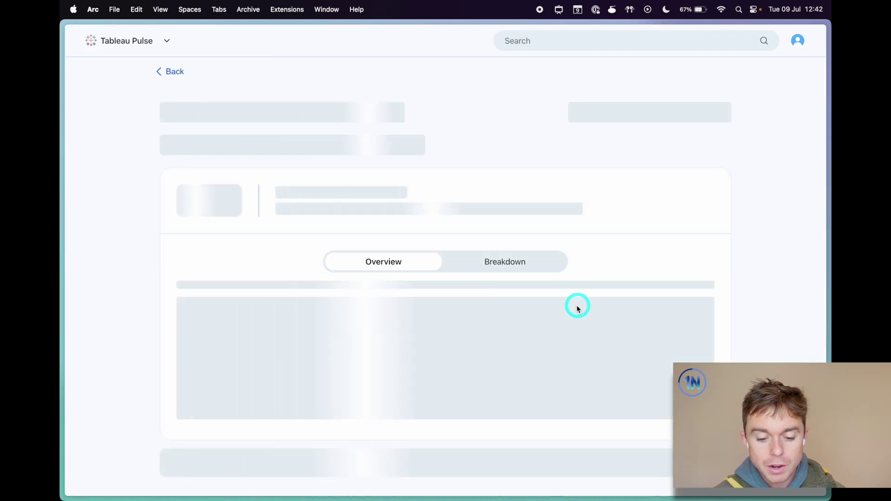